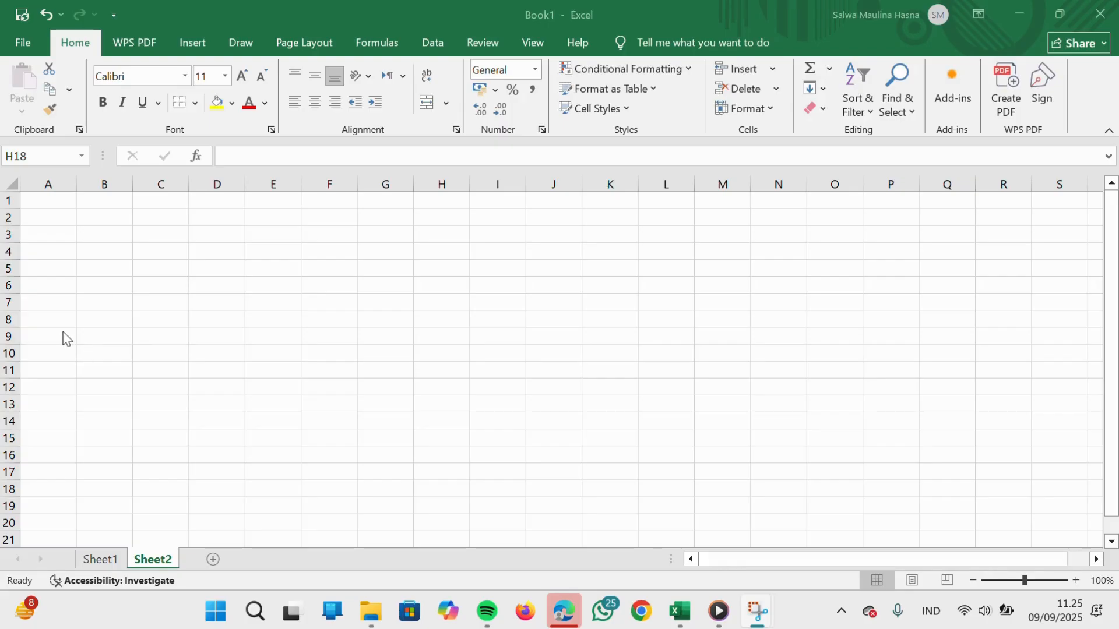
# Step: Paste the copied student data table at cell A1 of Sheet2 and widen columns B through E to fit their headers
pyautogui.click(68, 197)
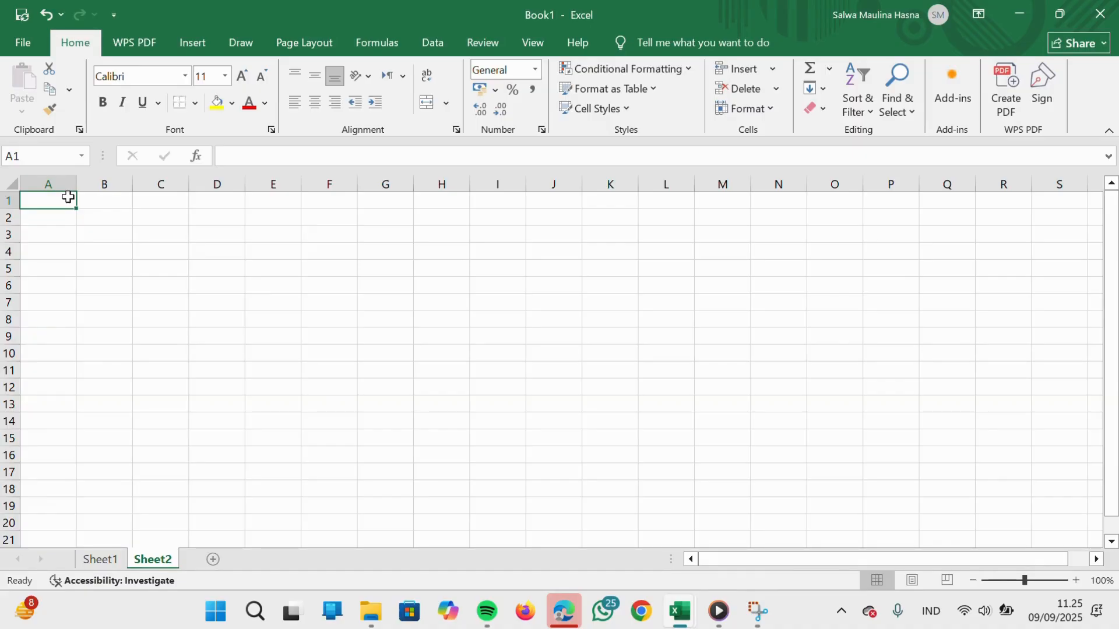
pyautogui.hotkey('ctrl', 'v')
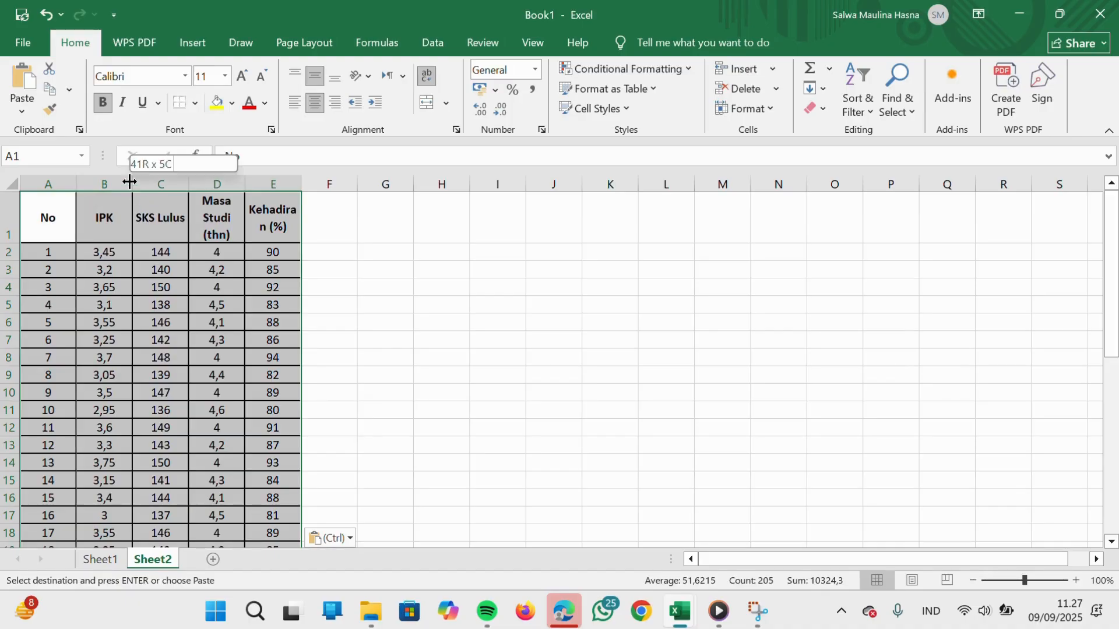
pyautogui.moveTo(129, 183); pyautogui.dragTo(465, 187)
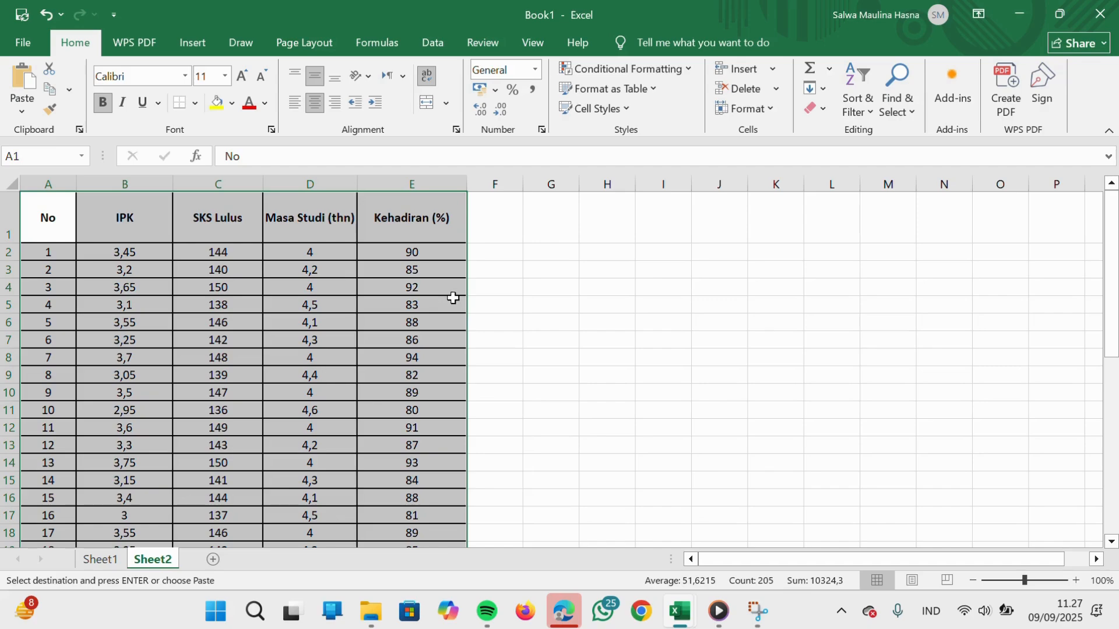
pyautogui.click(519, 271)
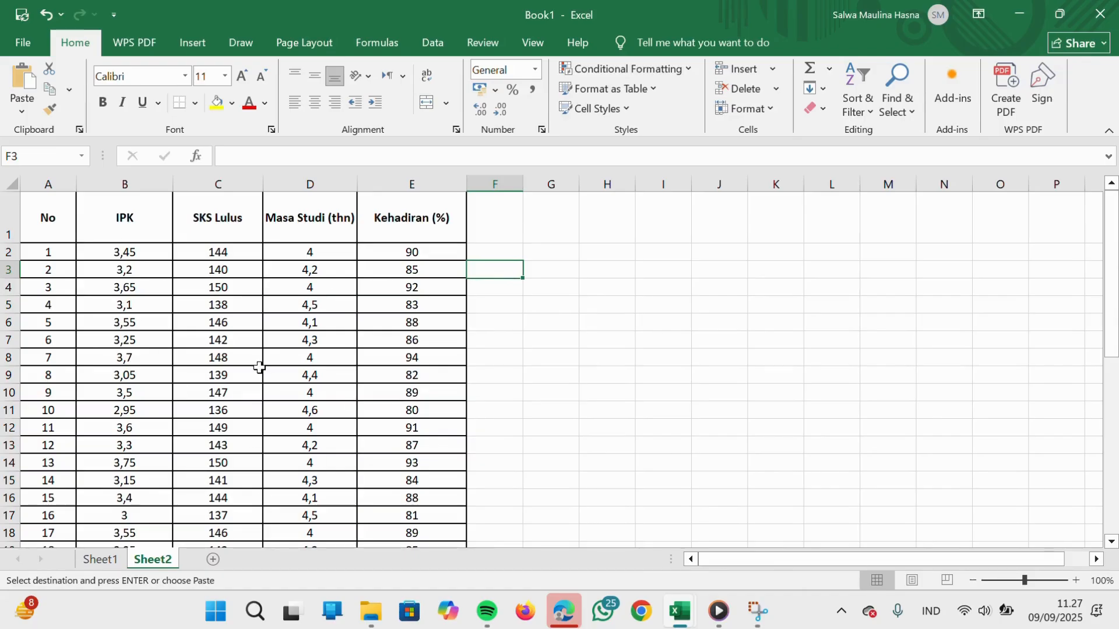
# Step: Examine the No, IPK, SKS Lulus, Masa Studi (thn) and Kehadiran (%) columns down to the last data row
pyautogui.scroll(-2, 260, 367)
pyautogui.scroll(2, 260, 367)
pyautogui.click(141, 227)
pyautogui.click(143, 185)
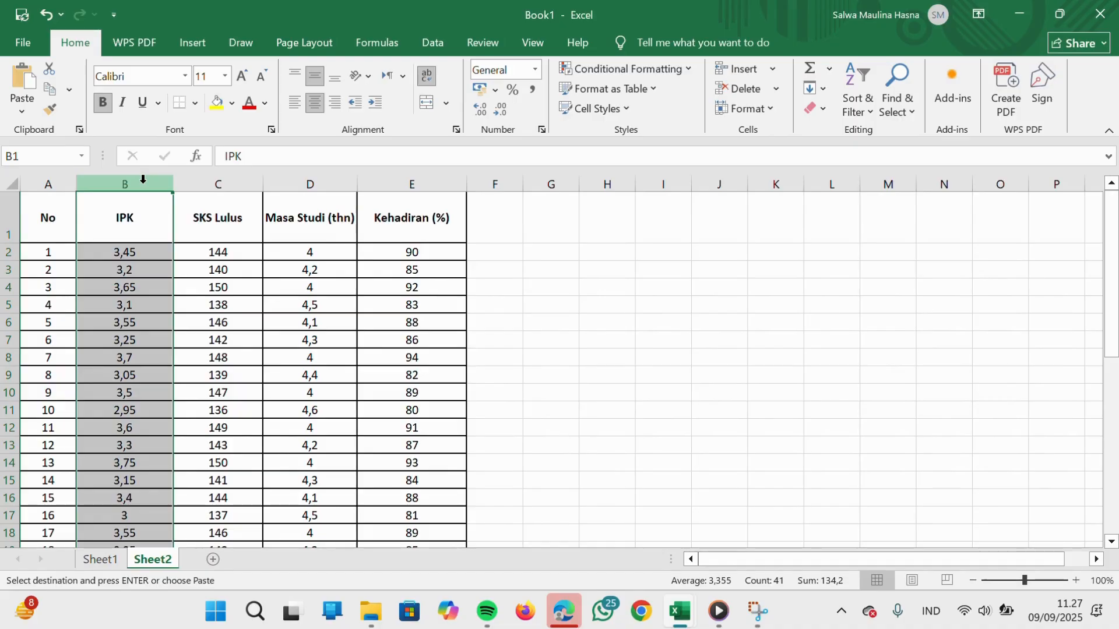
pyautogui.click(63, 182)
pyautogui.click(150, 175)
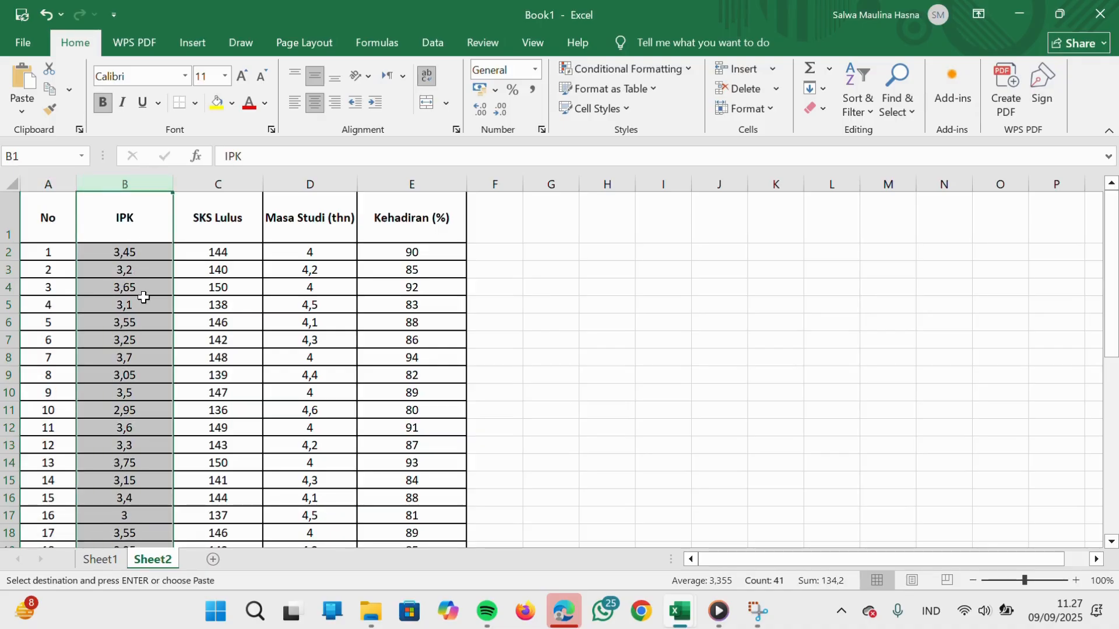
pyautogui.click(232, 185)
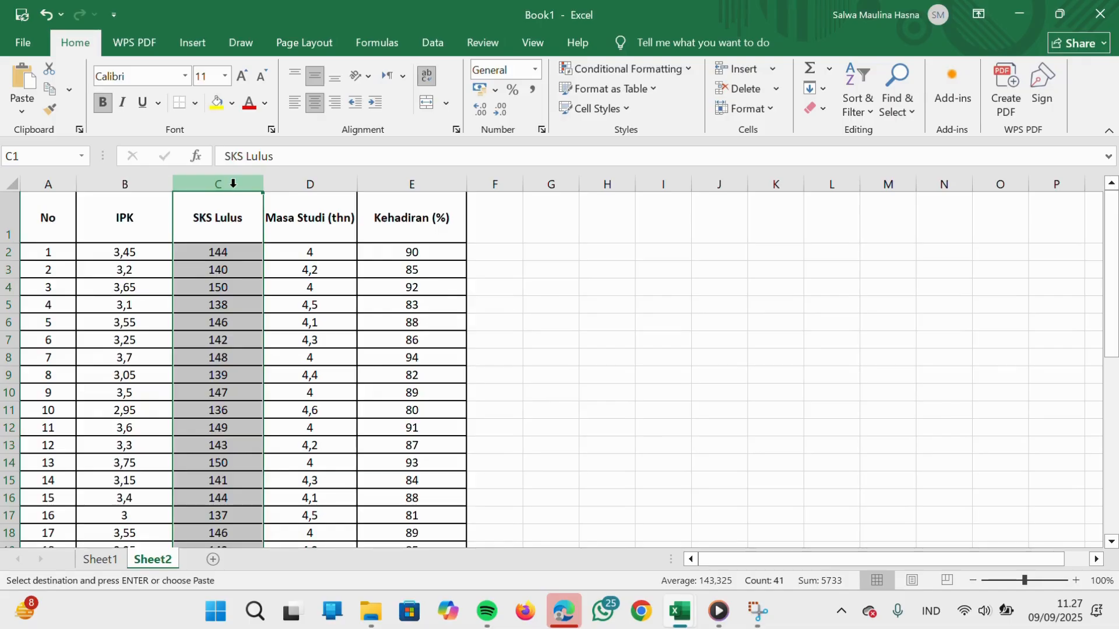
pyautogui.click(289, 185)
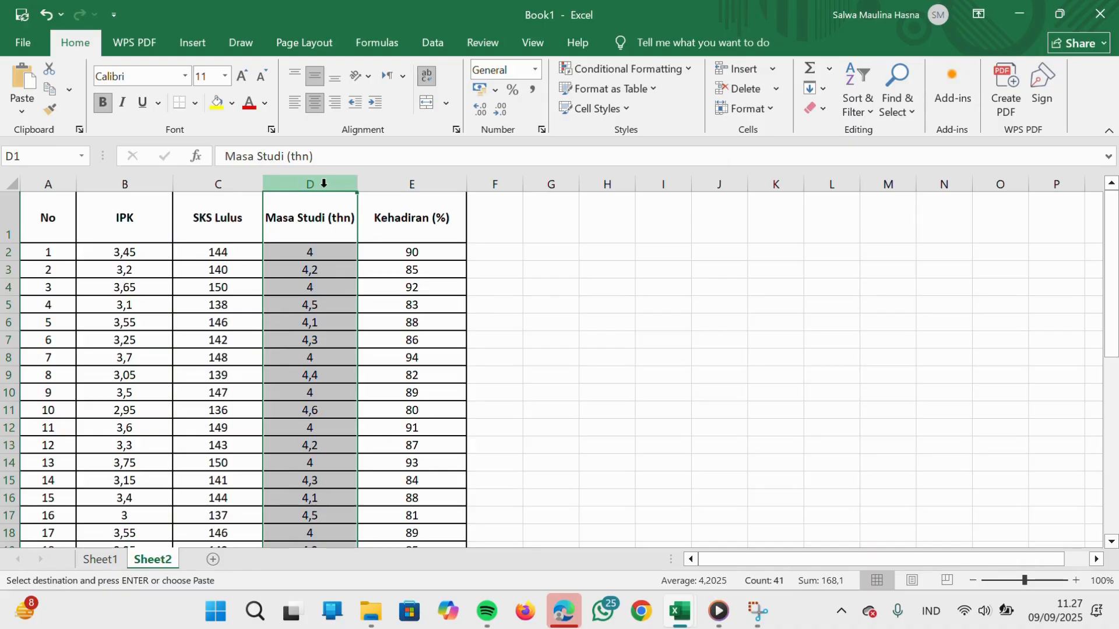
pyautogui.click(383, 185)
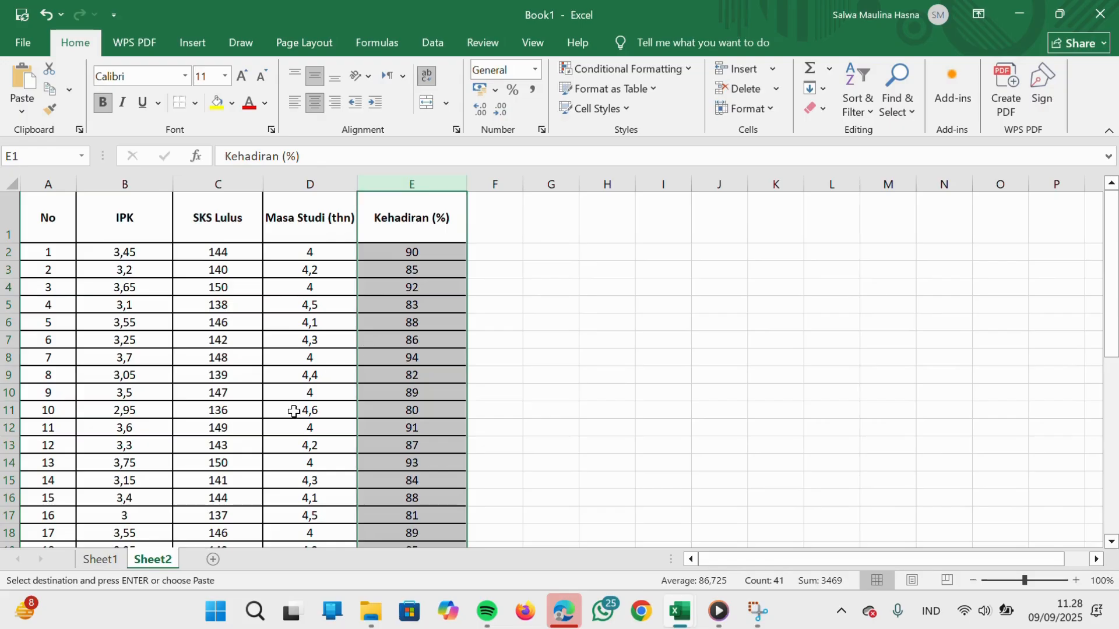
pyautogui.scroll(-3, 294, 412)
pyautogui.scroll(-5, 294, 412)
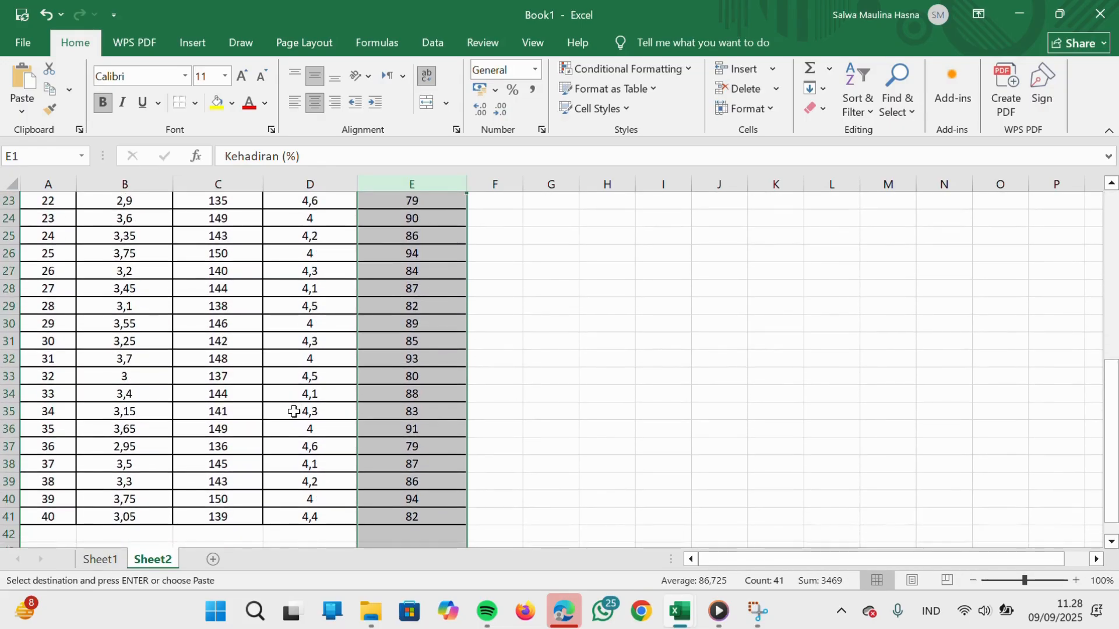
pyautogui.scroll(2, 246, 430)
pyautogui.scroll(-2, 219, 423)
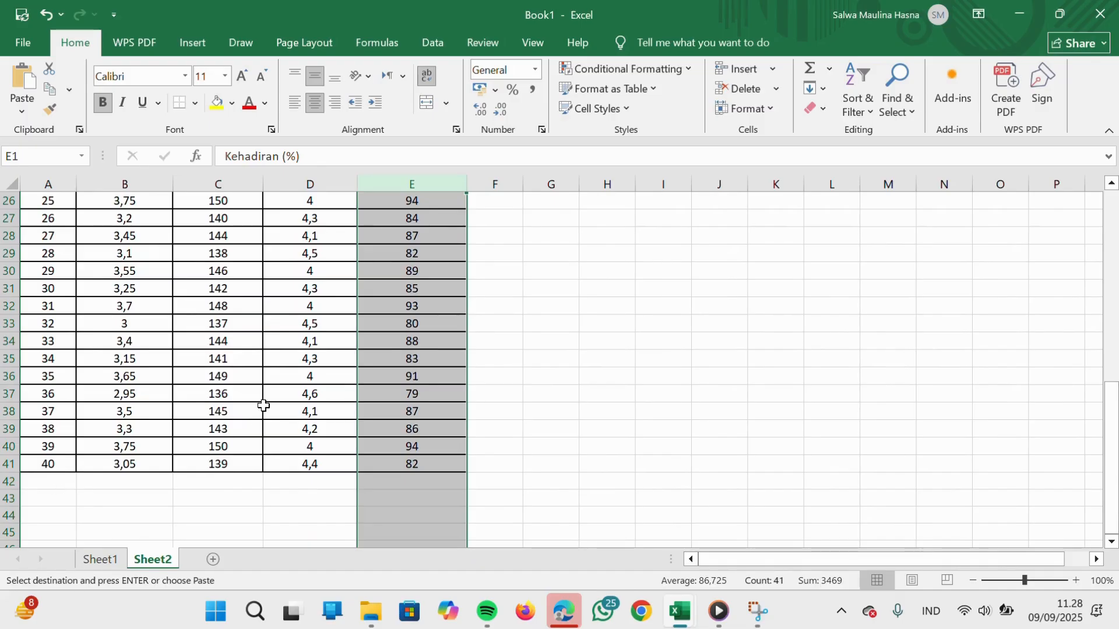
# Step: Enter the label "Rata-rata" in cell A42, directly below the last data row
pyautogui.click(48, 482)
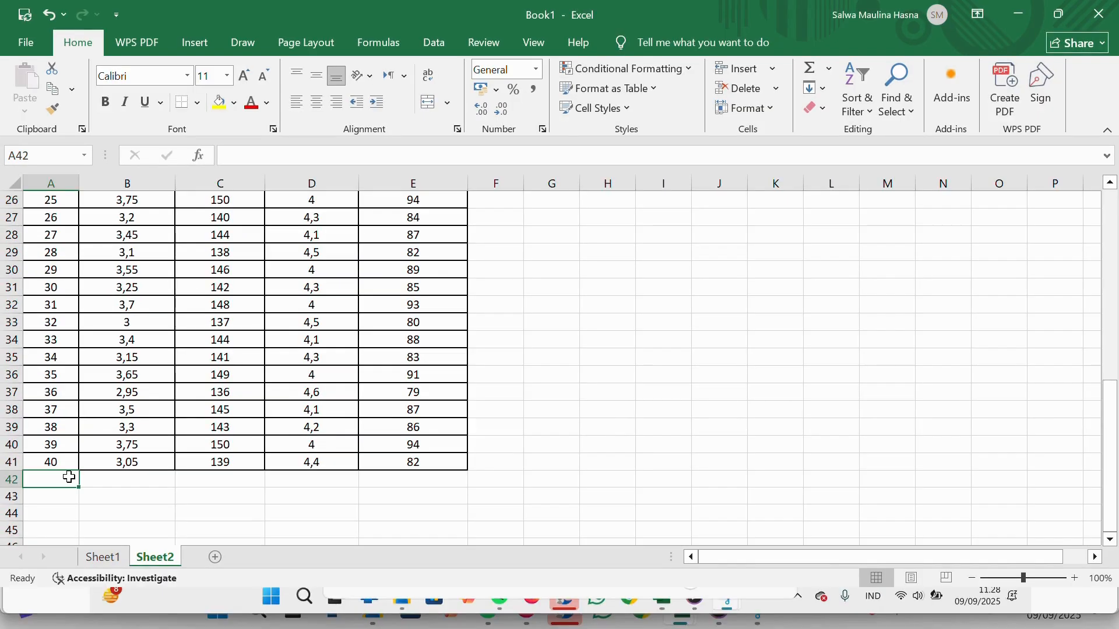
pyautogui.write('Rata')
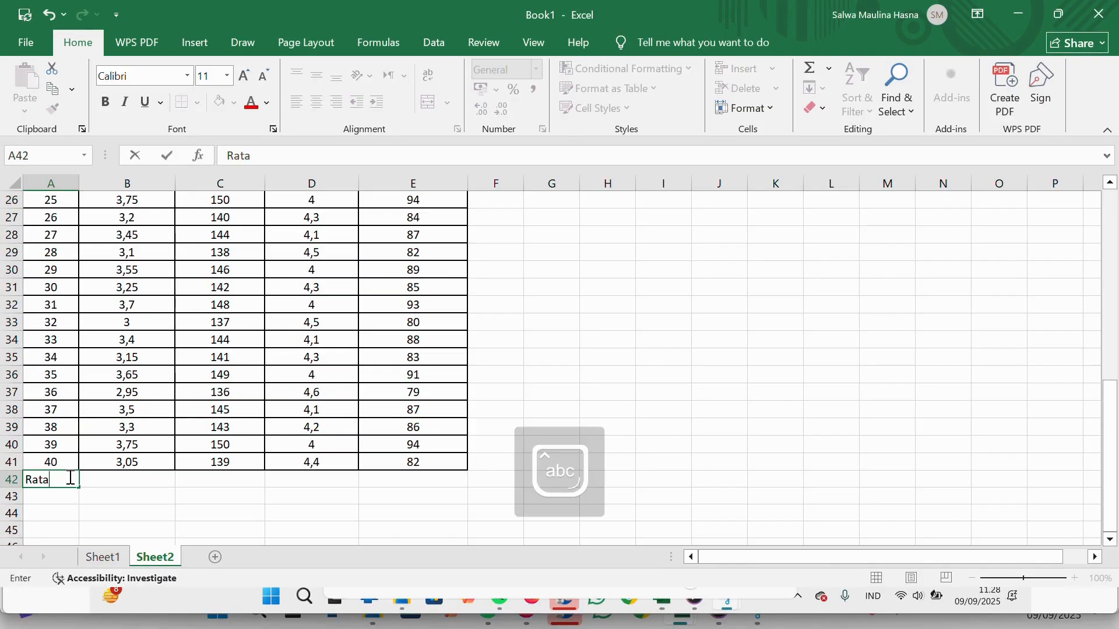
pyautogui.write('-rata')
pyautogui.press('Tab')
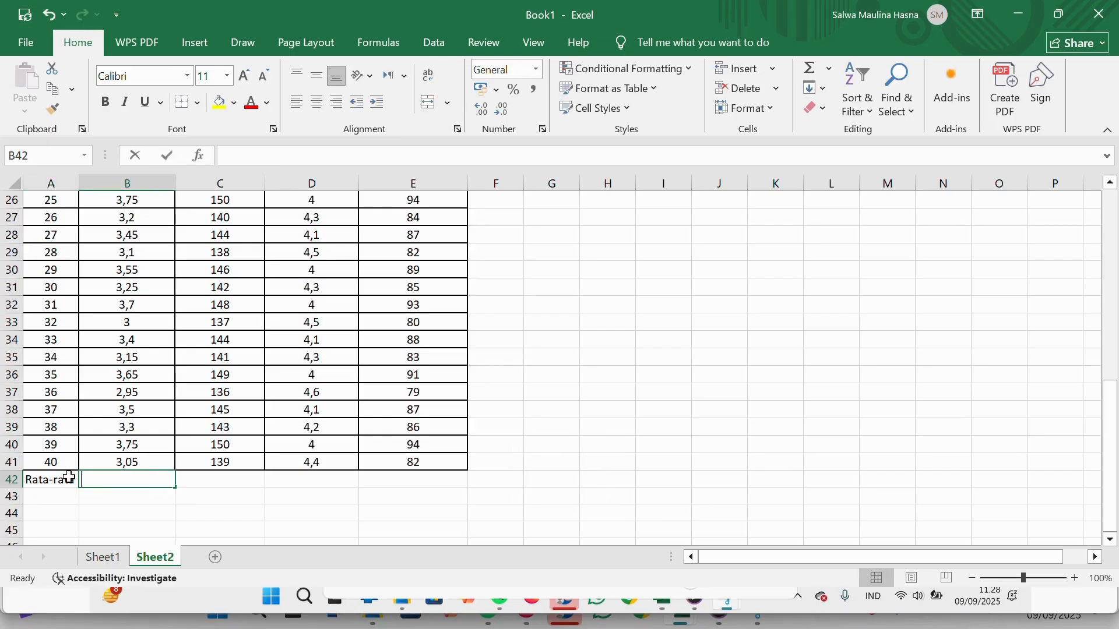
# Step: Calculate the average IPK in cell B42 with the AVERAGE function over B2:B41
pyautogui.write('=A')
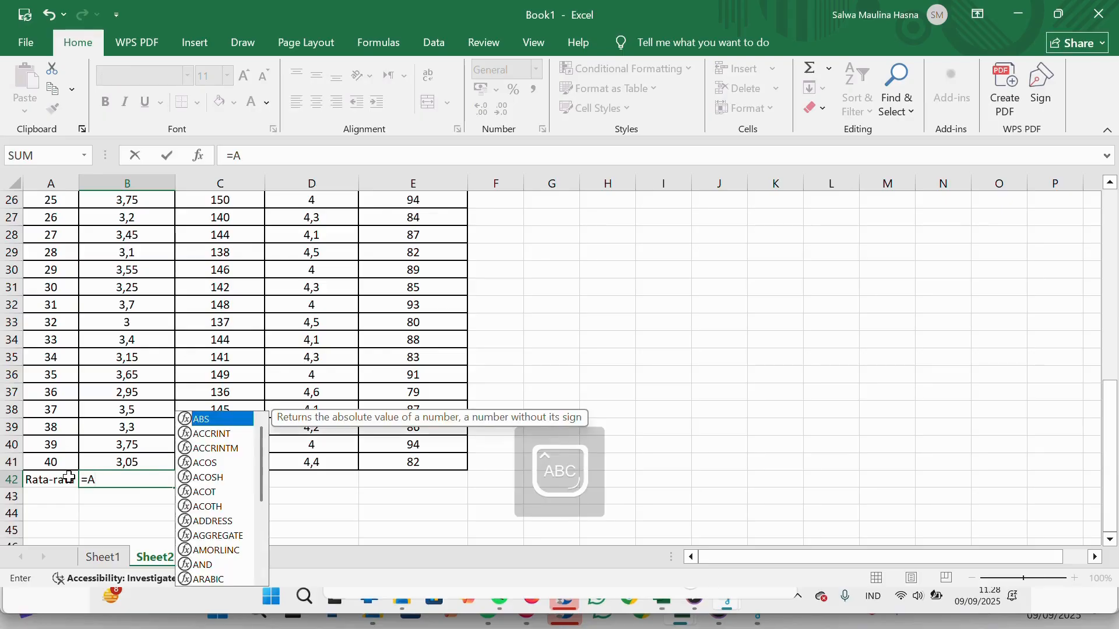
pyautogui.write('VE')
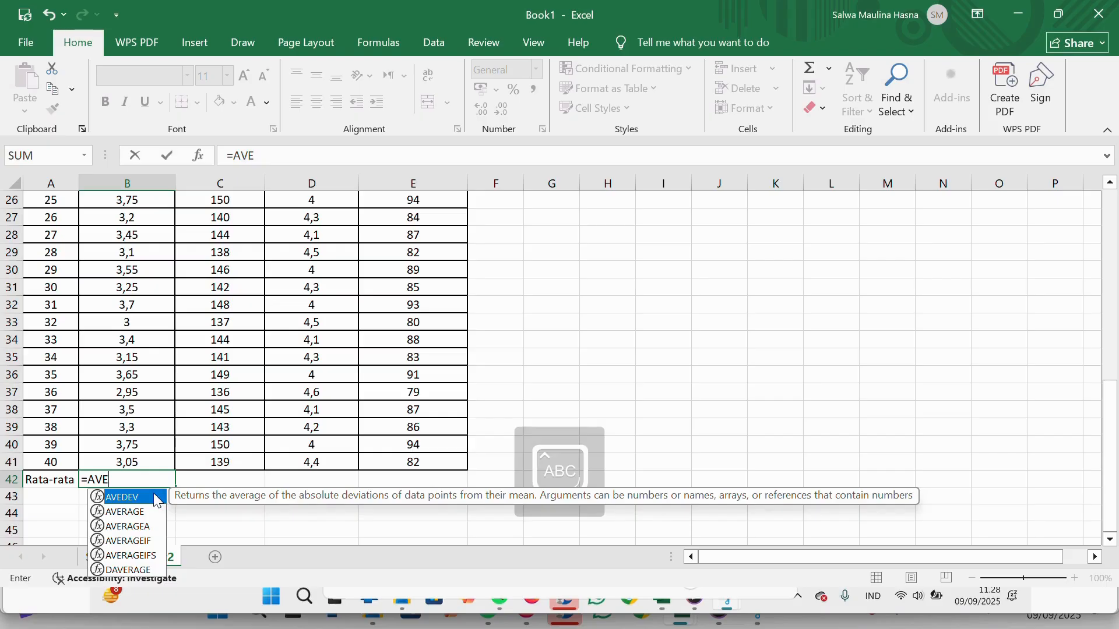
pyautogui.click(155, 515)
pyautogui.doubleClick(155, 516)
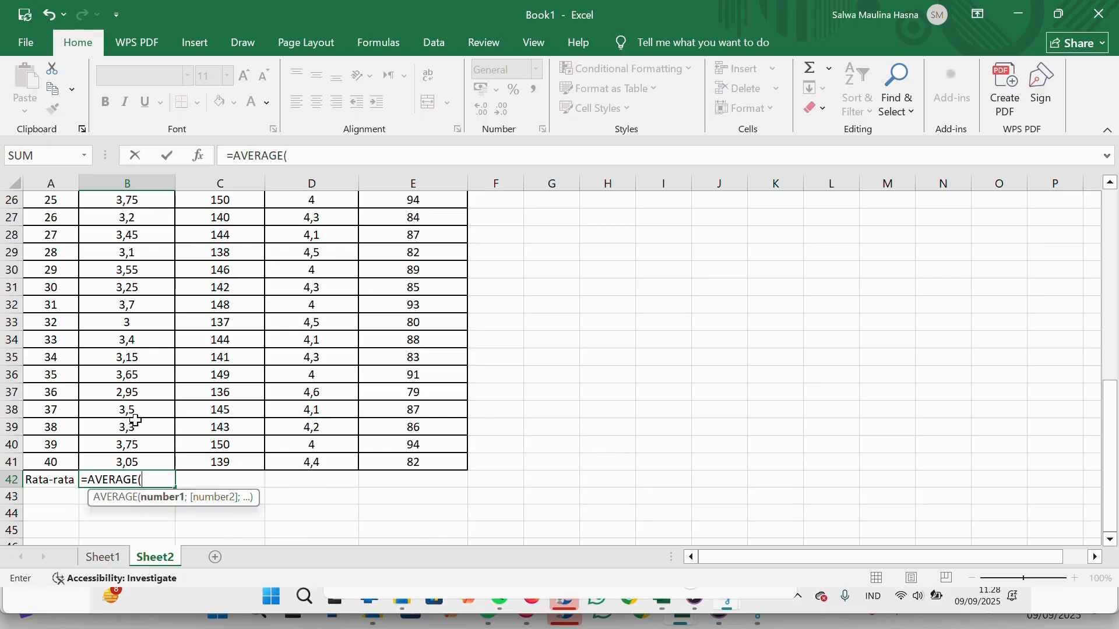
pyautogui.scroll(8, 141, 364)
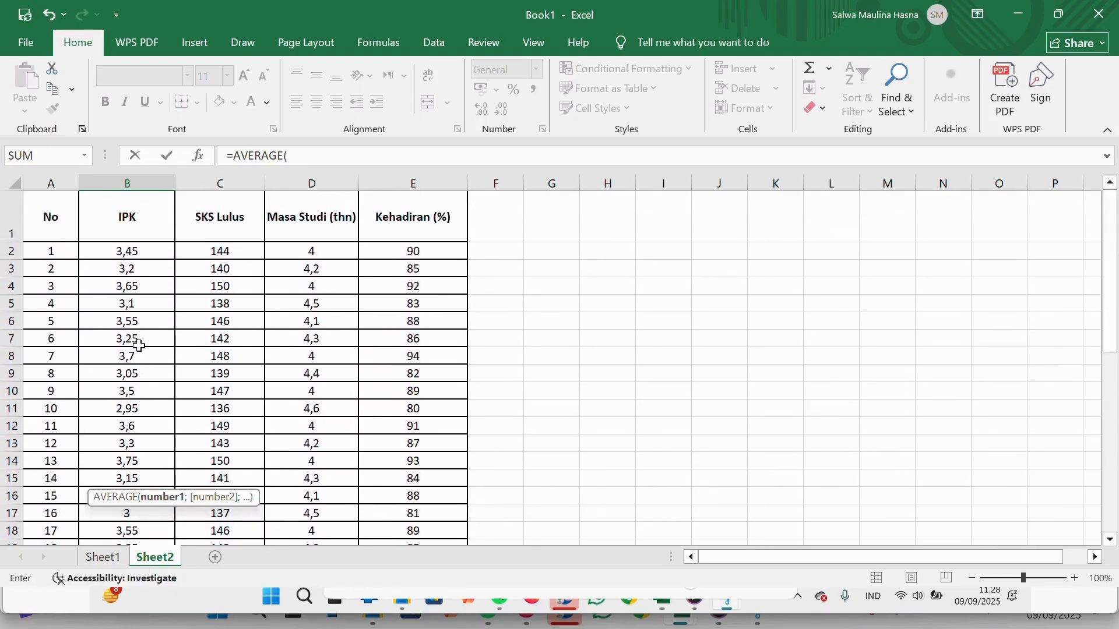
pyautogui.moveTo(122, 253); pyautogui.dragTo(140, 493)
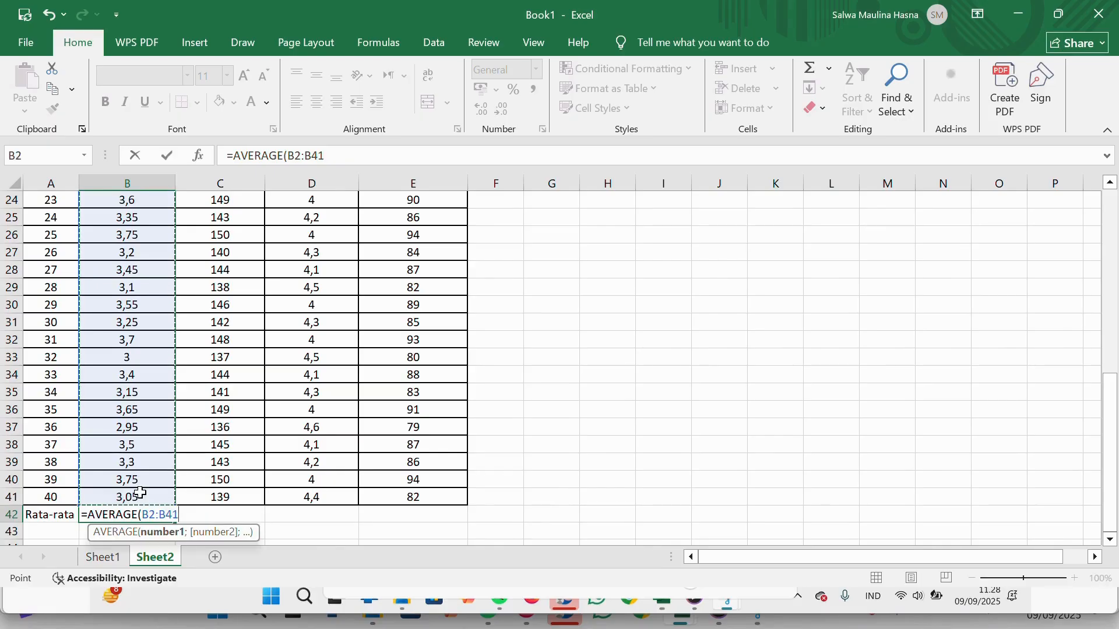
pyautogui.press('Return')
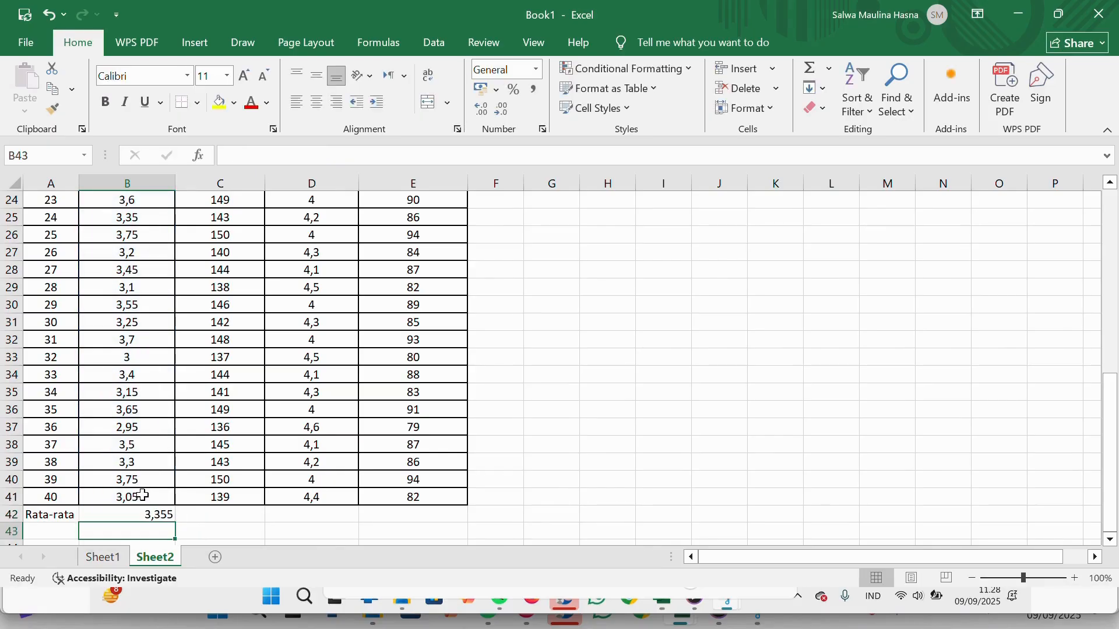
# Step: Fill the average formula from B42 across to E42 for the remaining data columns
pyautogui.click(155, 516)
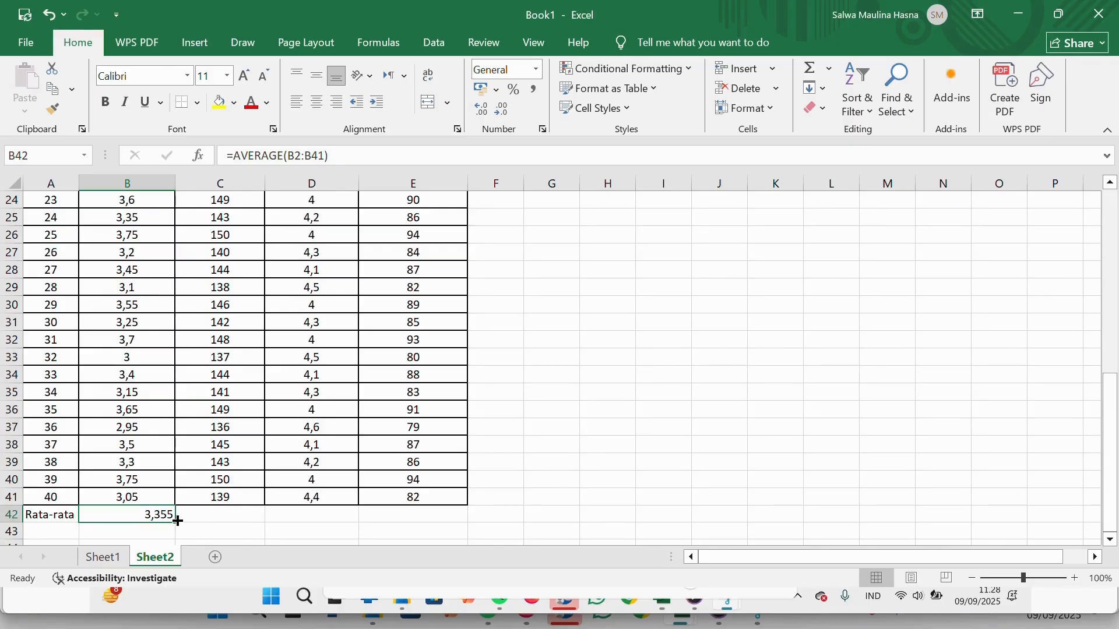
pyautogui.moveTo(175, 522); pyautogui.dragTo(422, 518)
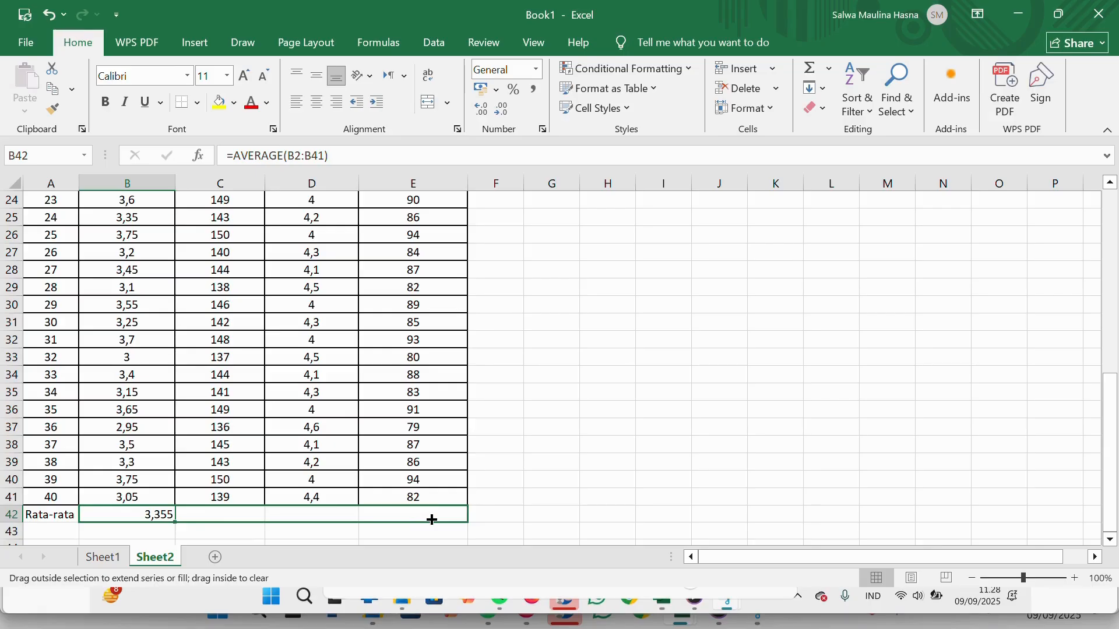
pyautogui.moveTo(432, 519); pyautogui.dragTo(430, 518)
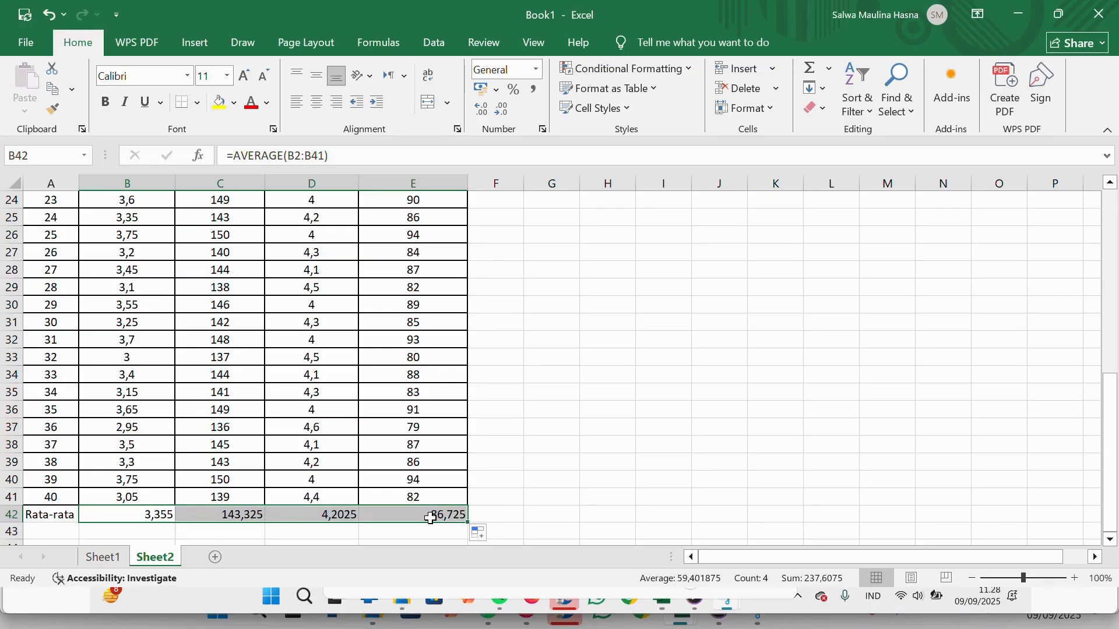
# Step: Enter the label "Median" in cell A43, below the Rata-rata label
pyautogui.scroll(-2, 233, 424)
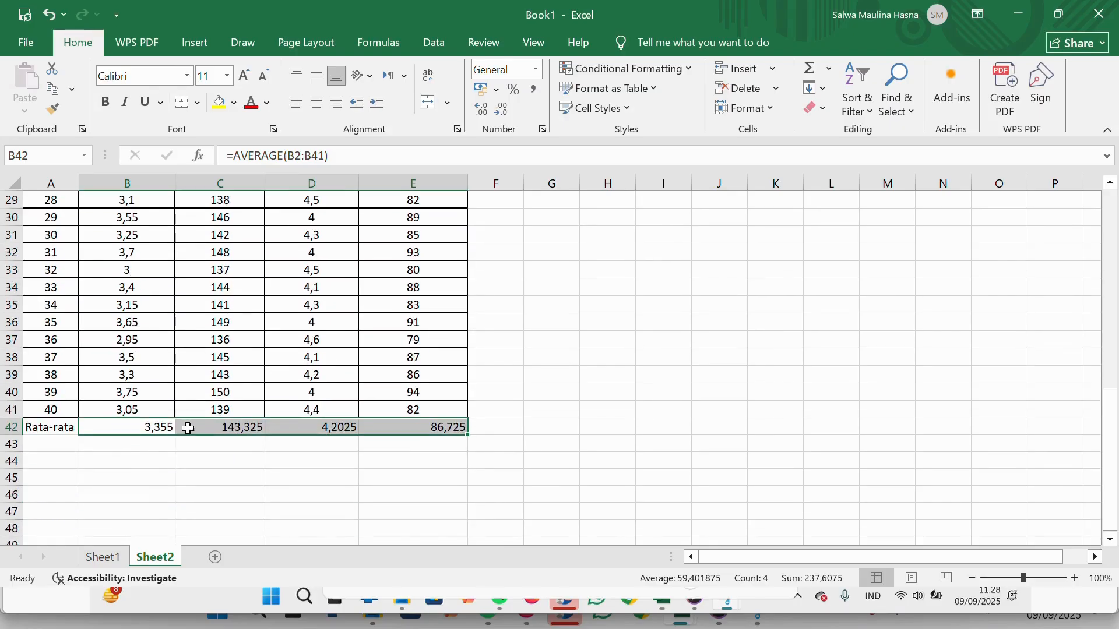
pyautogui.click(69, 445)
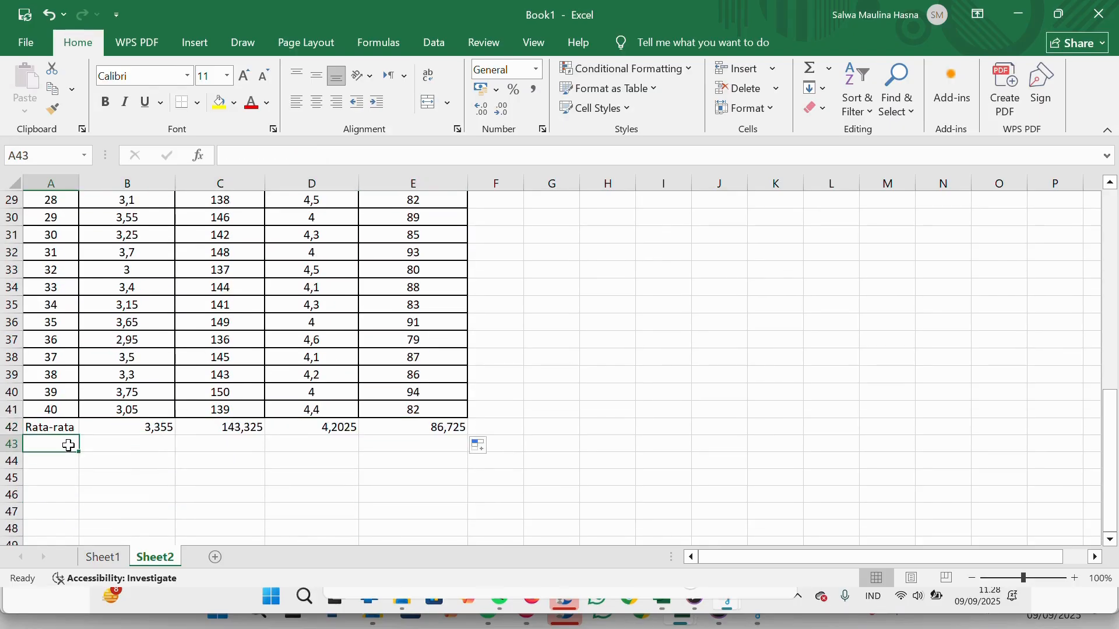
pyautogui.doubleClick(69, 446)
pyautogui.write('ME')
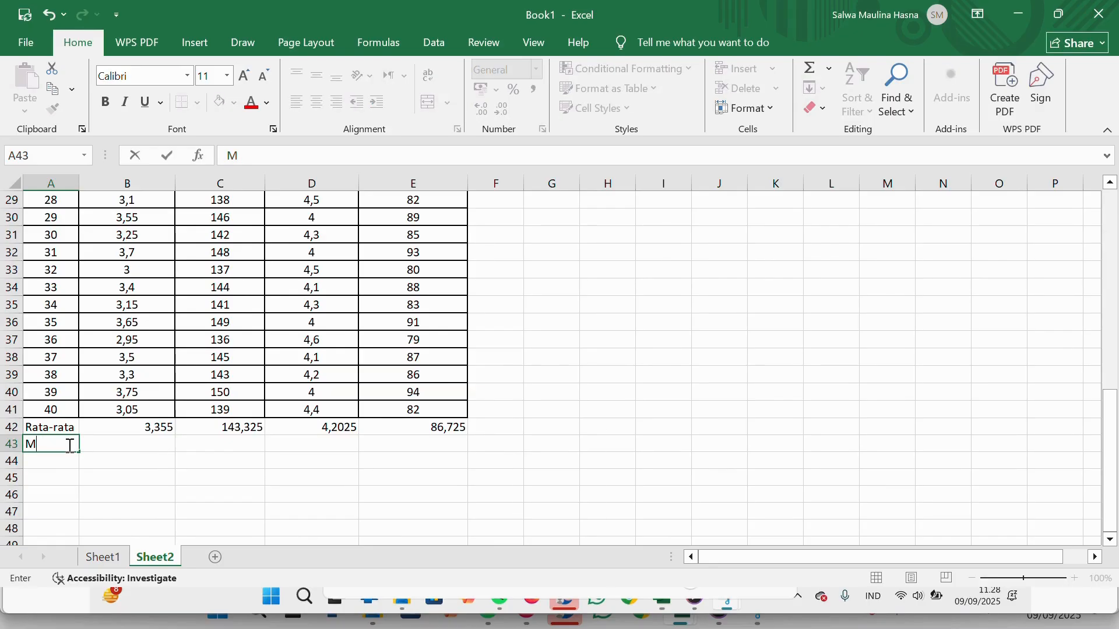
pyautogui.press('capslock')
pyautogui.write('edian')
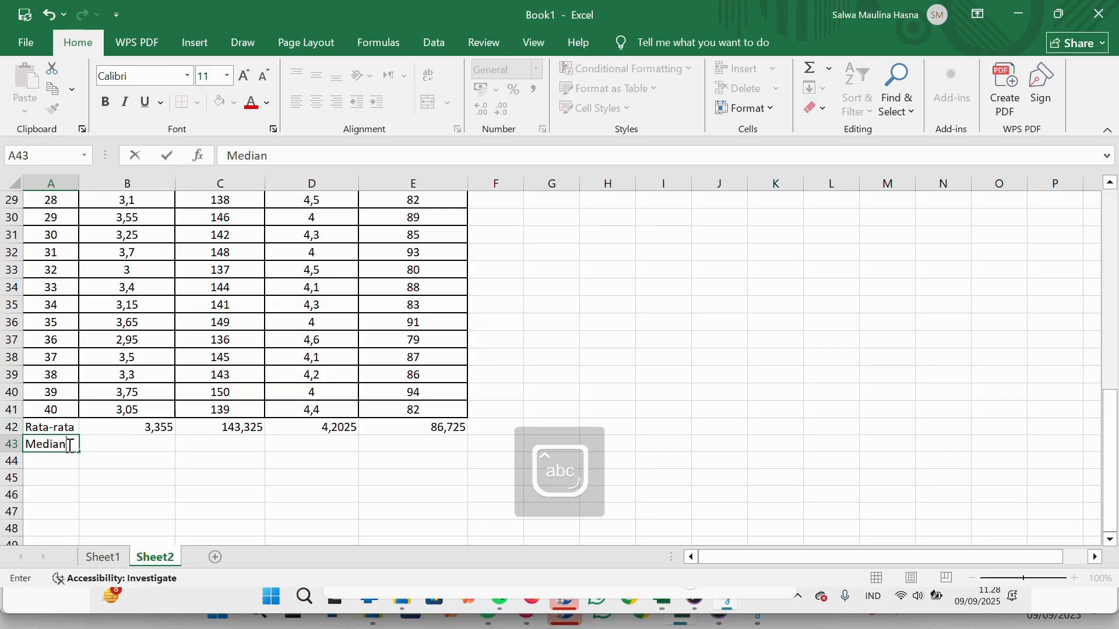
pyautogui.press('Tab')
# Step: Calculate the median IPK in B43 with the MEDIAN function over B2:B41 and fill the formula across to E43
pyautogui.write('=')
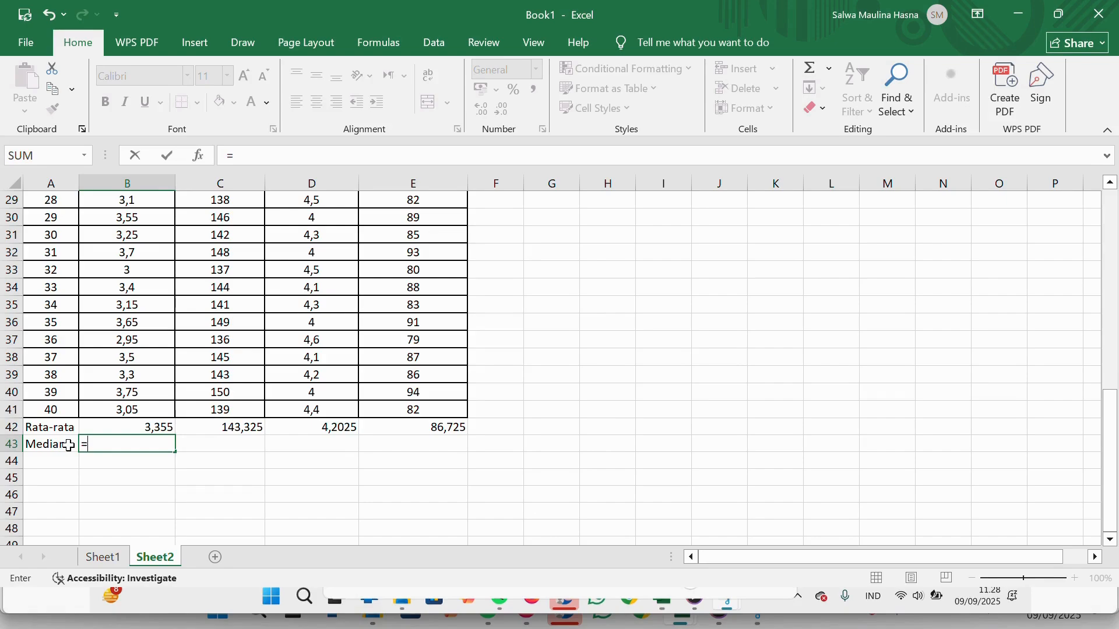
pyautogui.write('med')
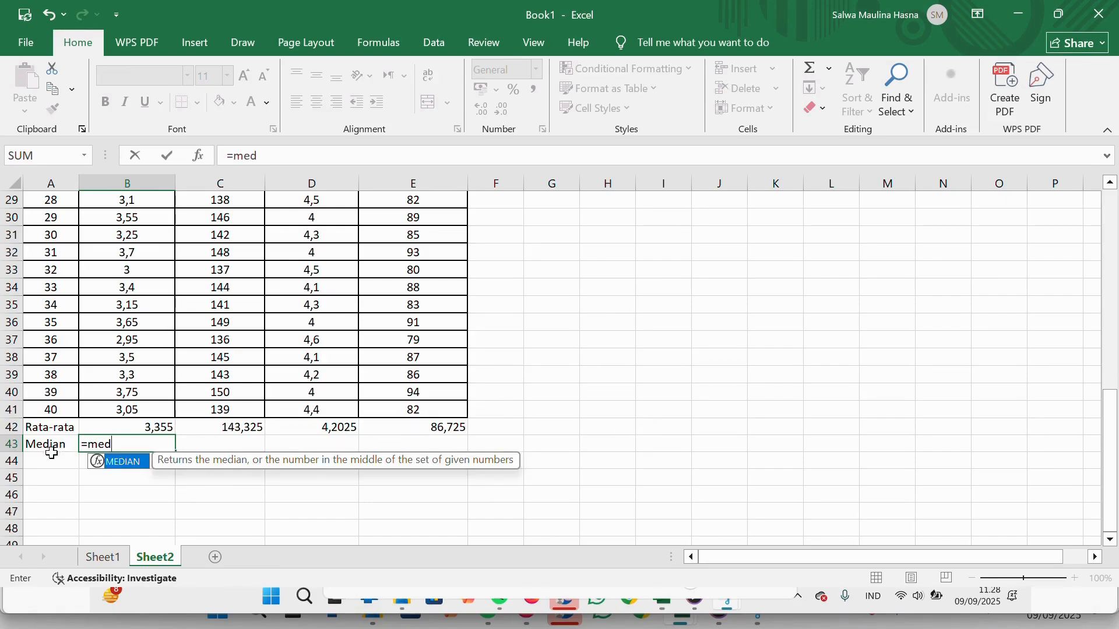
pyautogui.doubleClick(137, 474)
pyautogui.scroll(10, 124, 286)
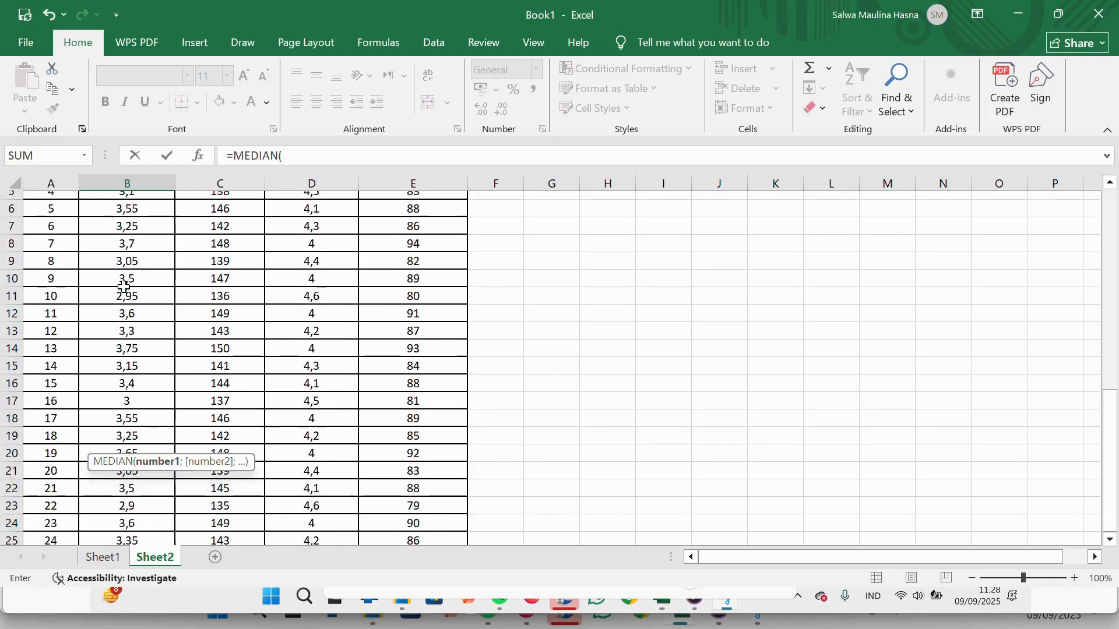
pyautogui.click(117, 253)
pyautogui.moveTo(117, 254); pyautogui.dragTo(147, 484)
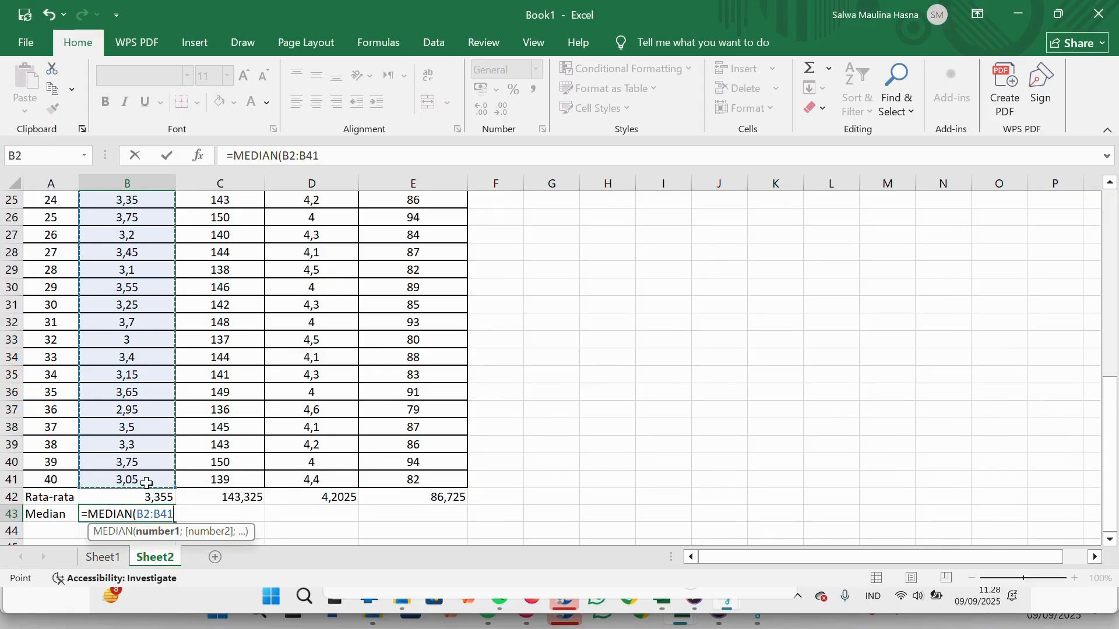
pyautogui.write(')')
pyautogui.press('Return')
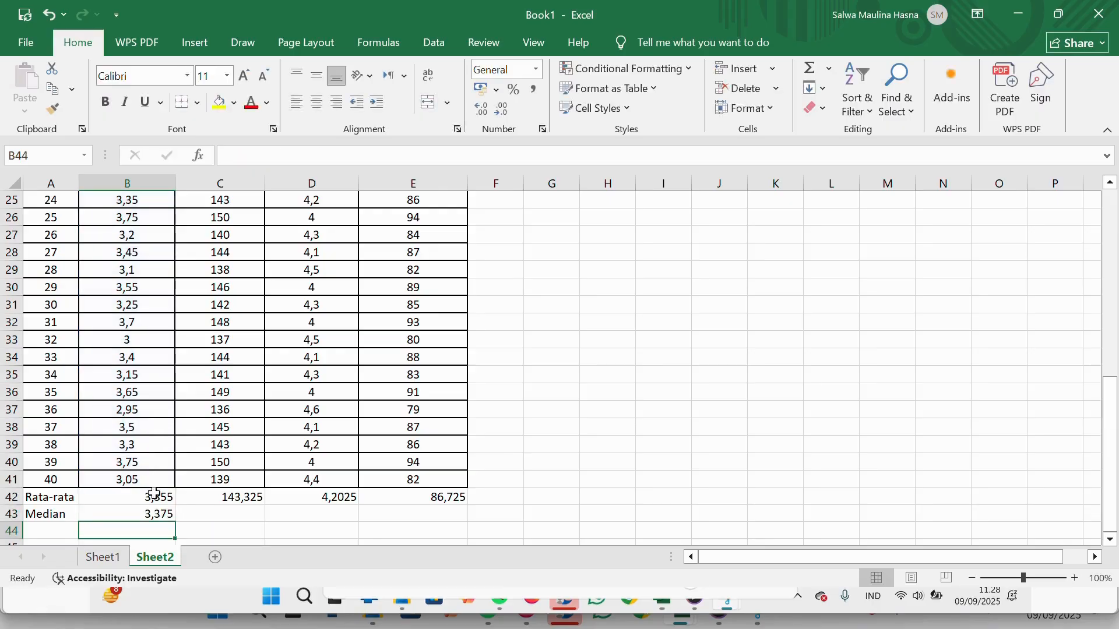
pyautogui.click(165, 515)
pyautogui.moveTo(175, 521); pyautogui.dragTo(438, 516)
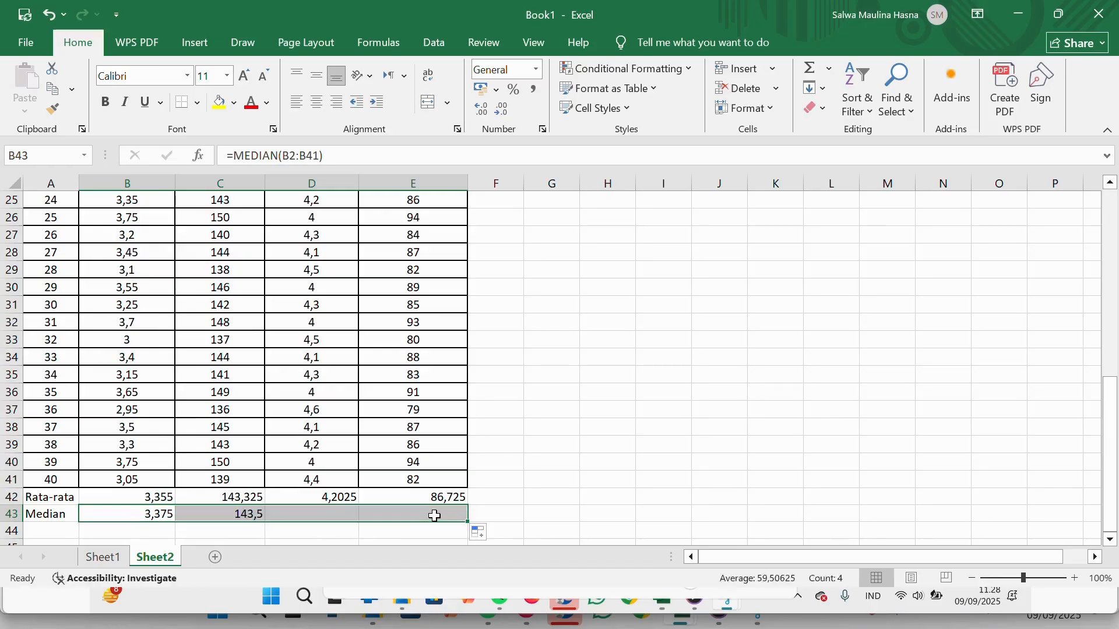
# Step: Enter the label "Modus" in cell A44, below the Median label
pyautogui.click(50, 530)
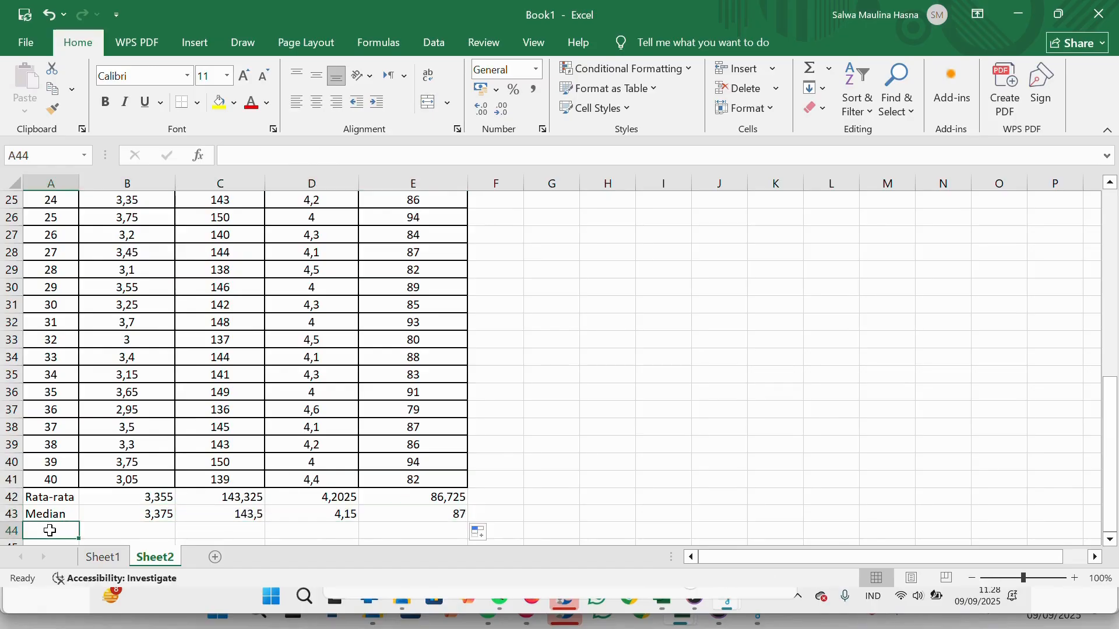
pyautogui.write('M')
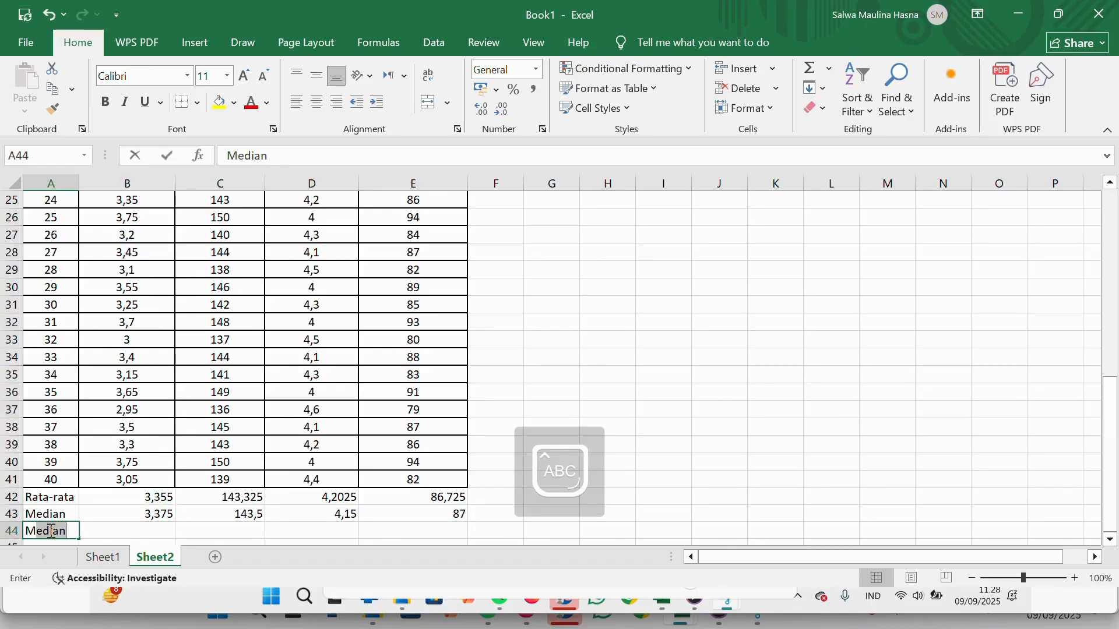
pyautogui.write('odus')
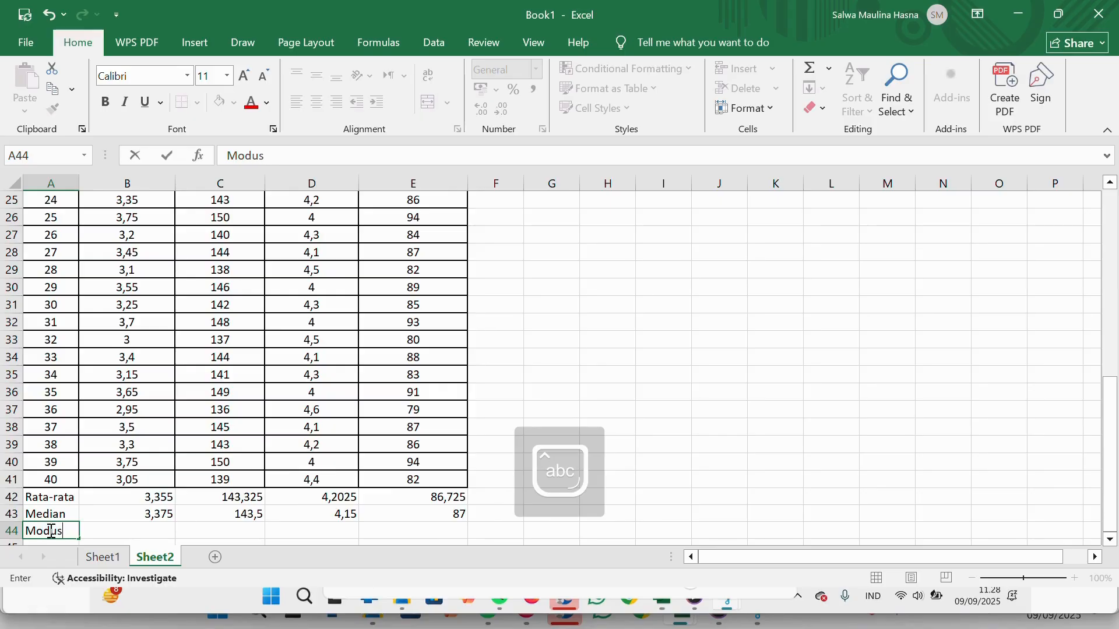
pyautogui.press('Tab')
# Step: Calculate the mode of IPK in B44 with the MODE function over B2:B41 and fill the formula across to E44
pyautogui.write('=')
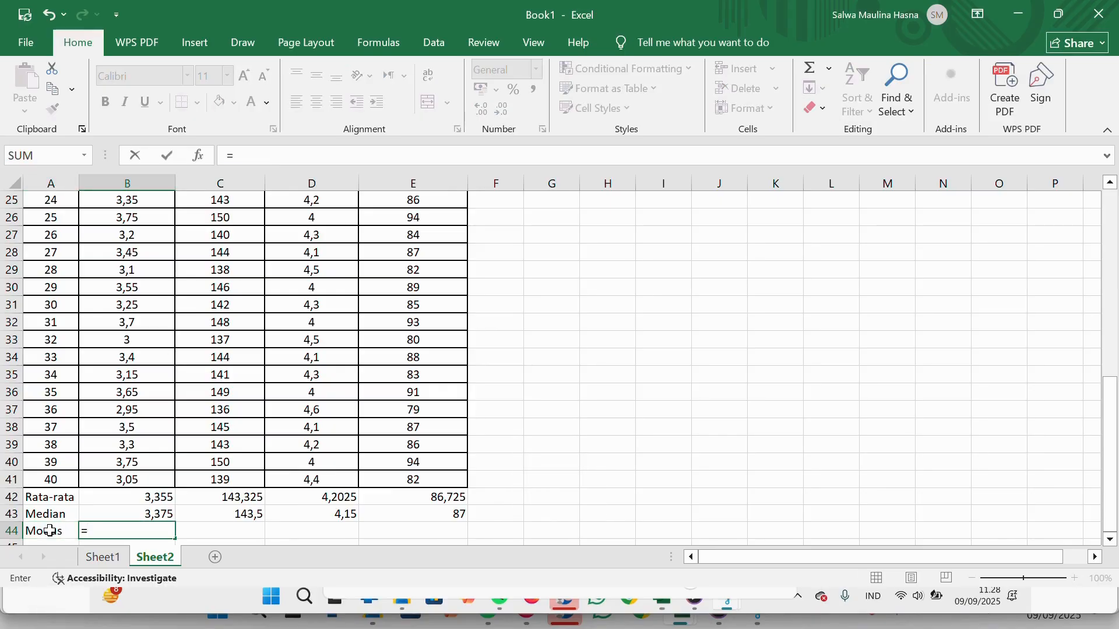
pyautogui.write('mod')
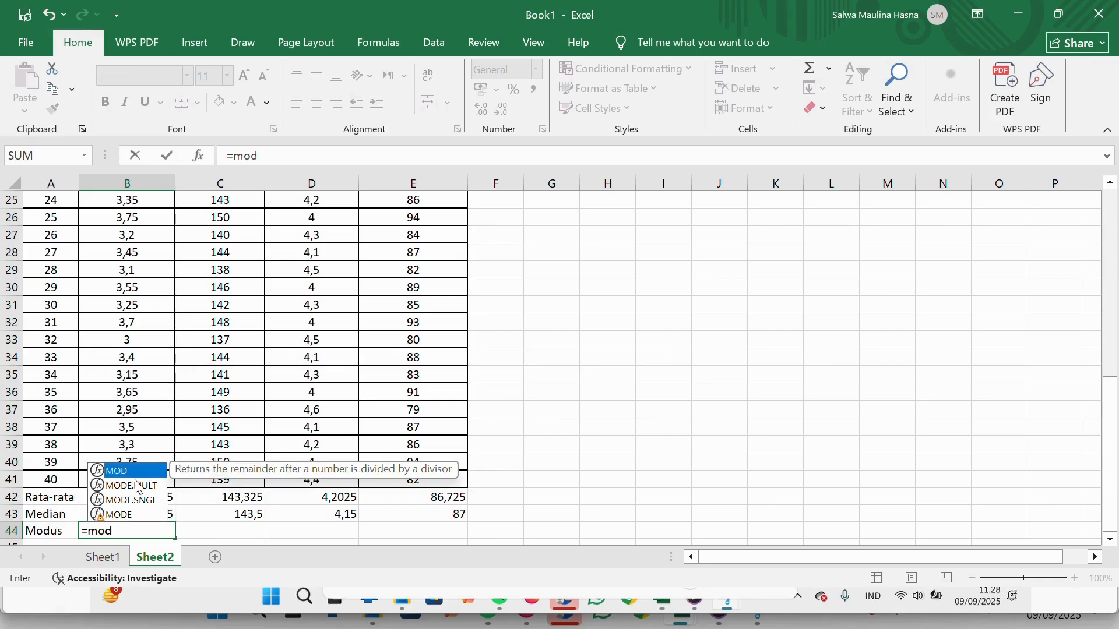
pyautogui.click(145, 516)
pyautogui.doubleClick(146, 516)
pyautogui.scroll(8, 124, 407)
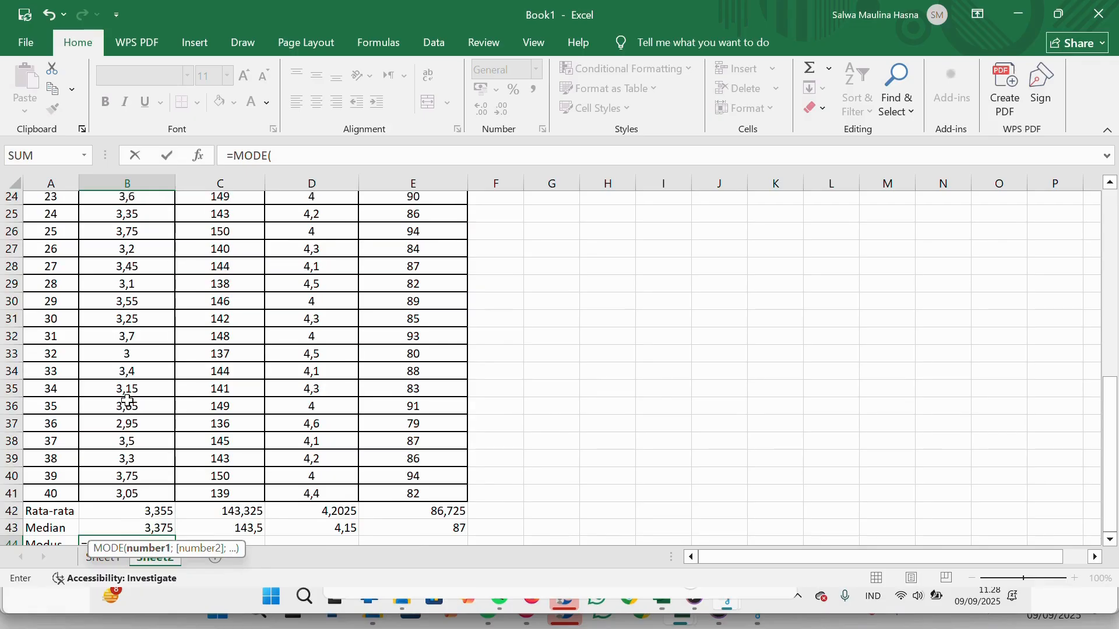
pyautogui.moveTo(125, 250); pyautogui.dragTo(159, 564)
pyautogui.moveTo(155, 485); pyautogui.dragTo(146, 463)
pyautogui.press('Return')
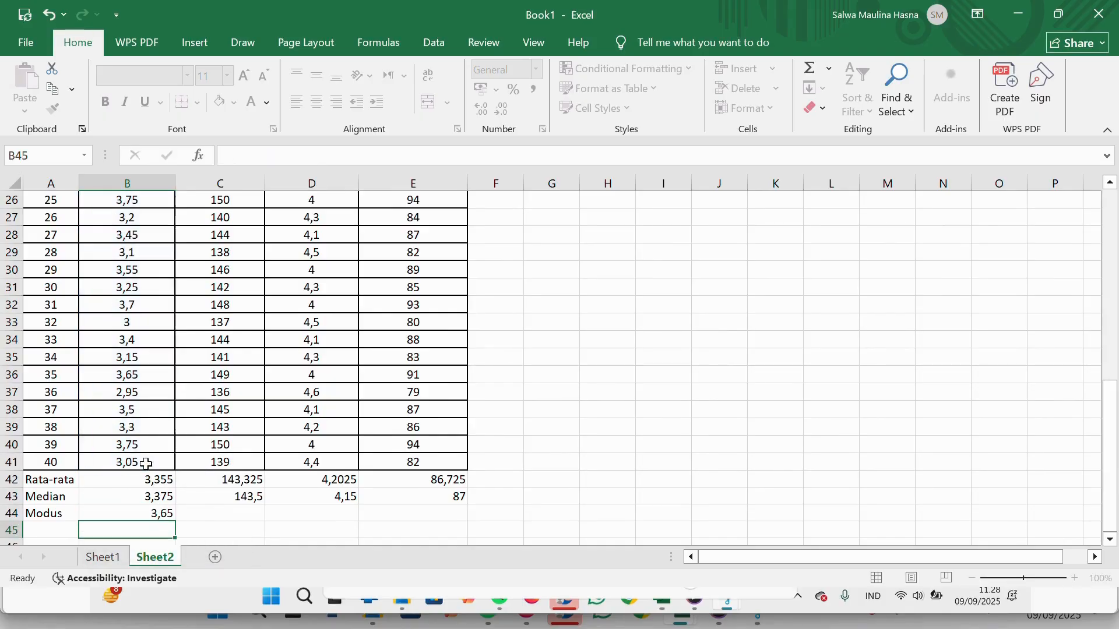
pyautogui.click(171, 517)
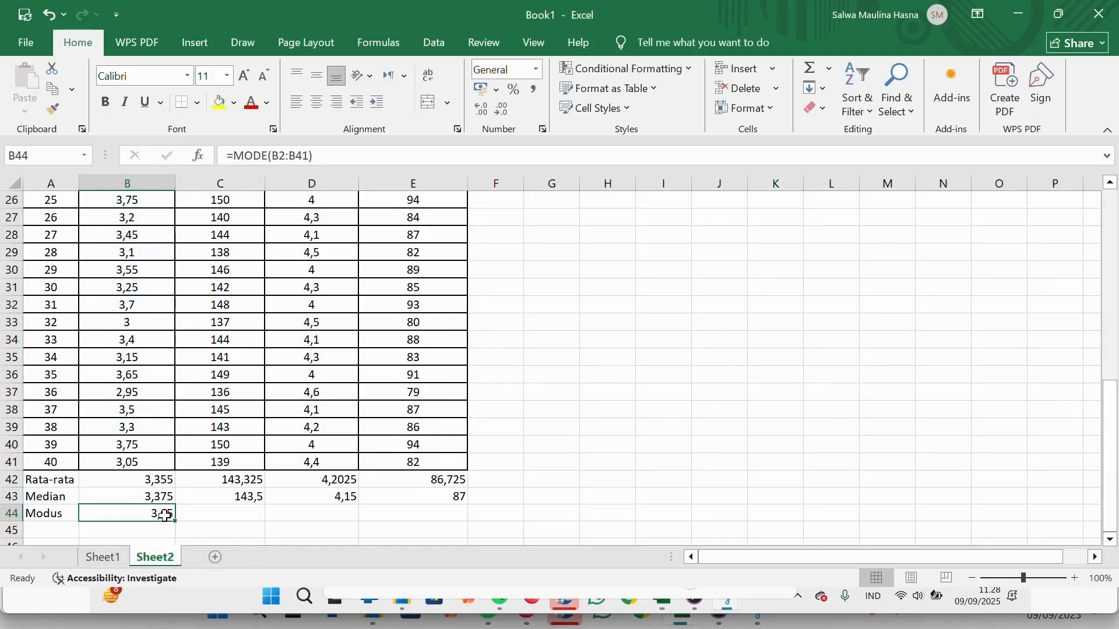
pyautogui.moveTo(175, 522); pyautogui.dragTo(430, 514)
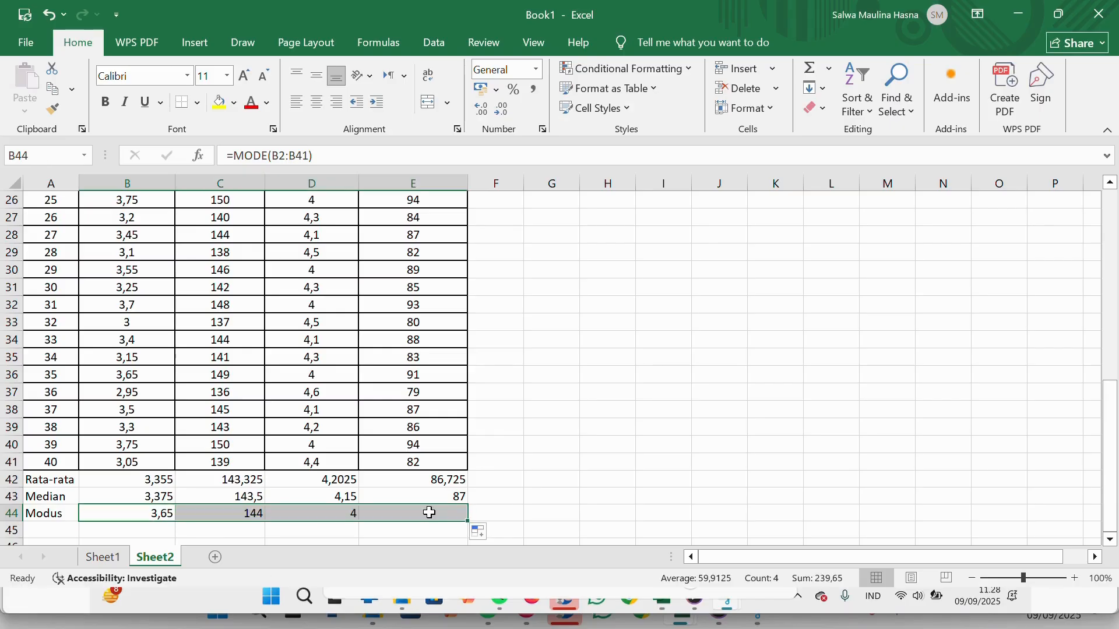
# Step: Examine the Rata-rata results in row 42 against the IPK, SKS Lulus, Masa Studi and Kehadiran data columns
pyautogui.click(73, 480)
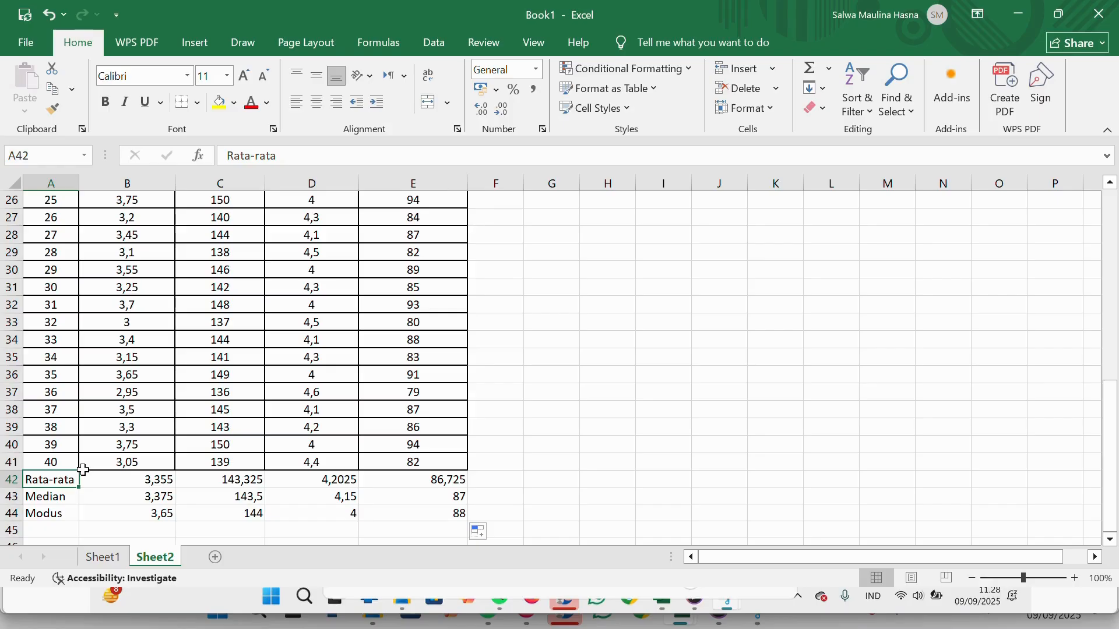
pyautogui.scroll(-7, 134, 443)
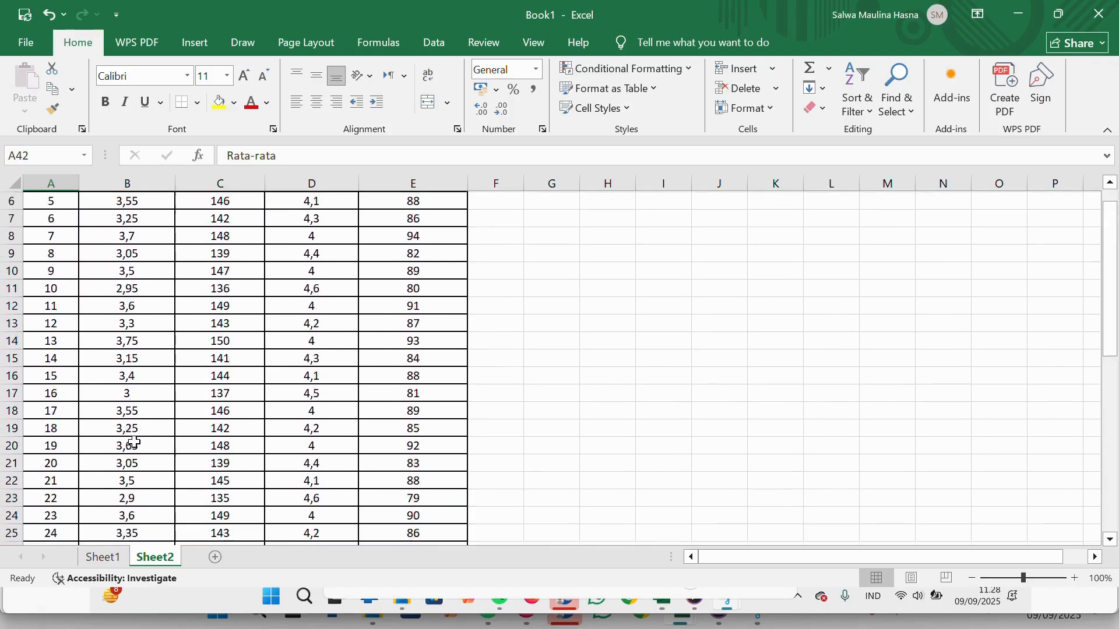
pyautogui.scroll(-2, 134, 443)
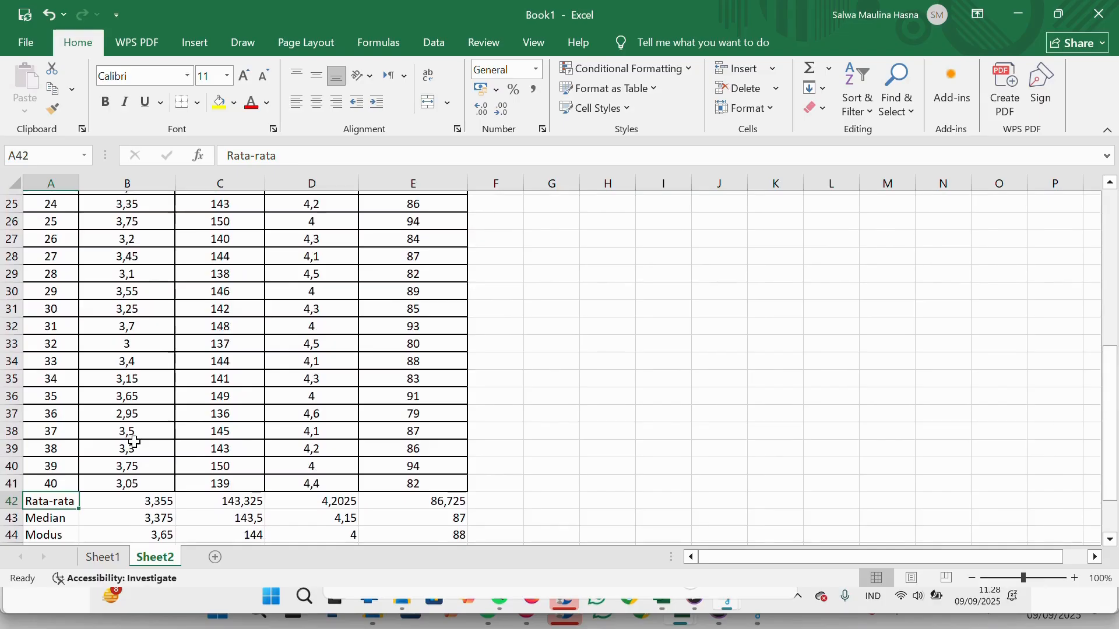
pyautogui.click(167, 501)
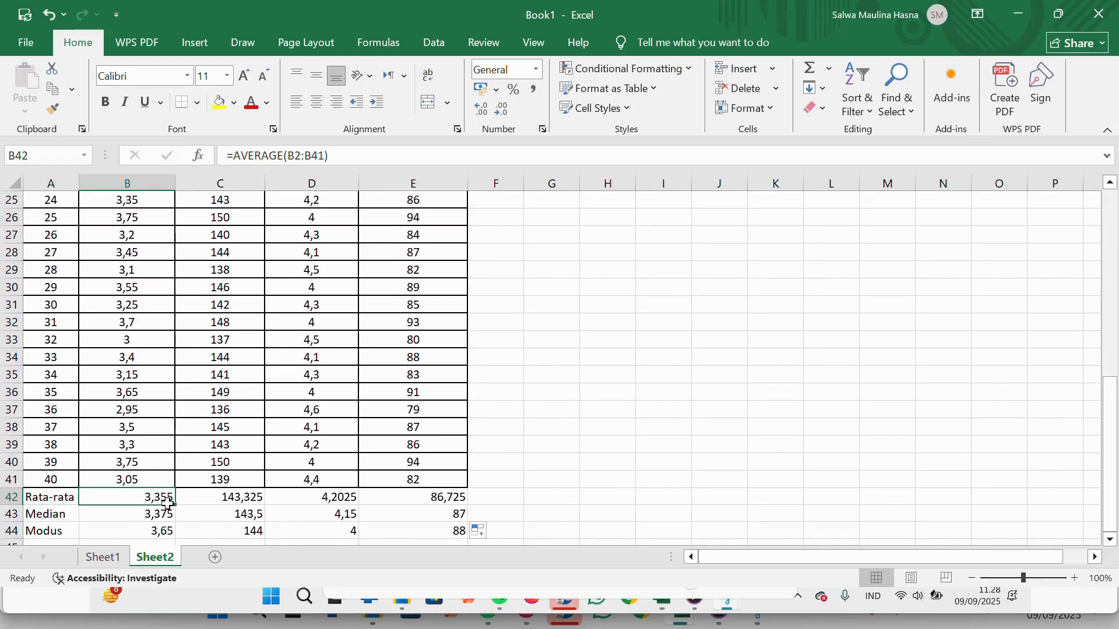
pyautogui.scroll(8, 237, 362)
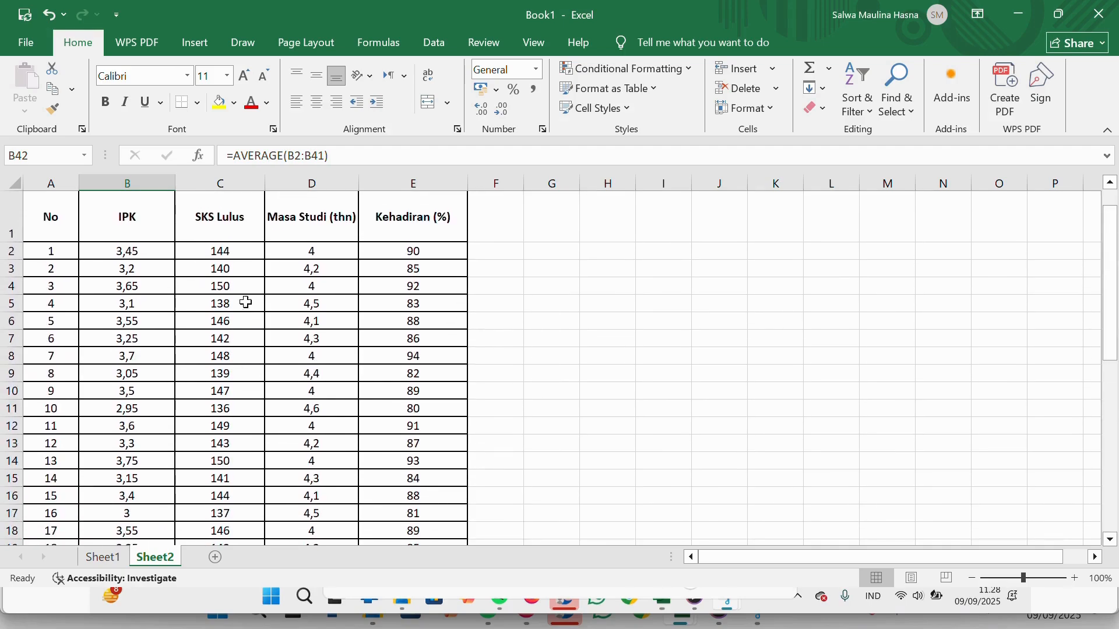
pyautogui.scroll(-9, 244, 282)
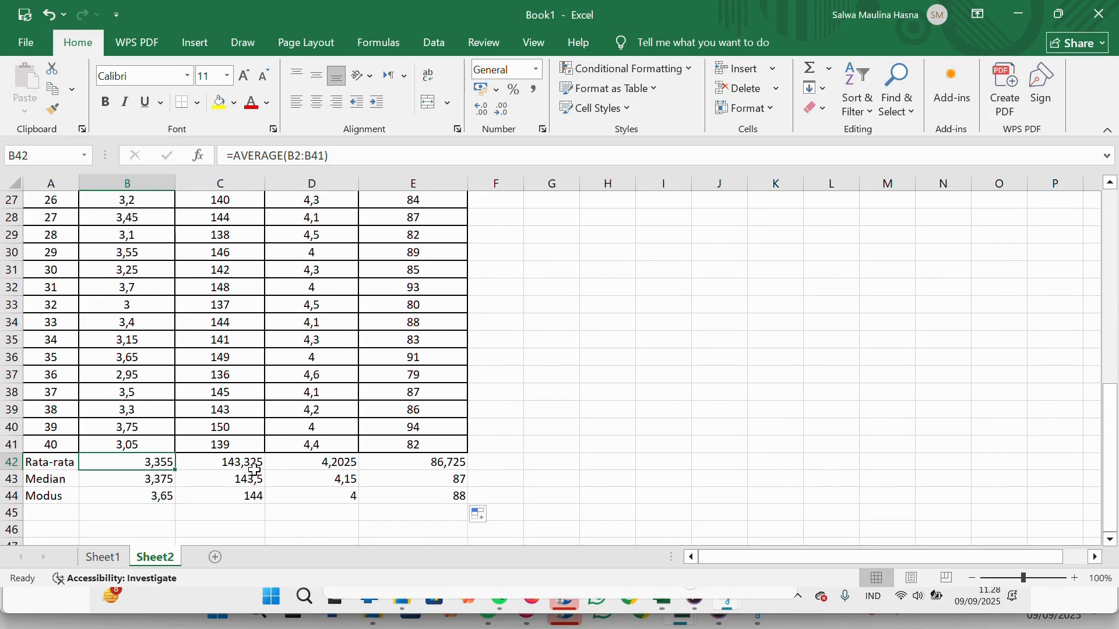
pyautogui.scroll(9, 308, 466)
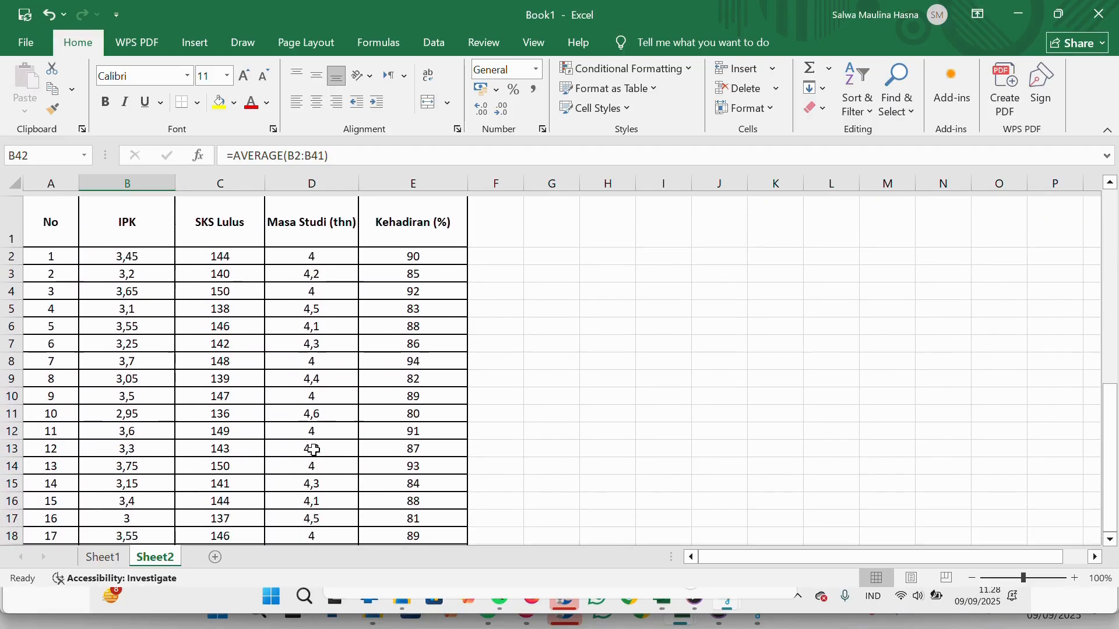
pyautogui.scroll(-7, 314, 449)
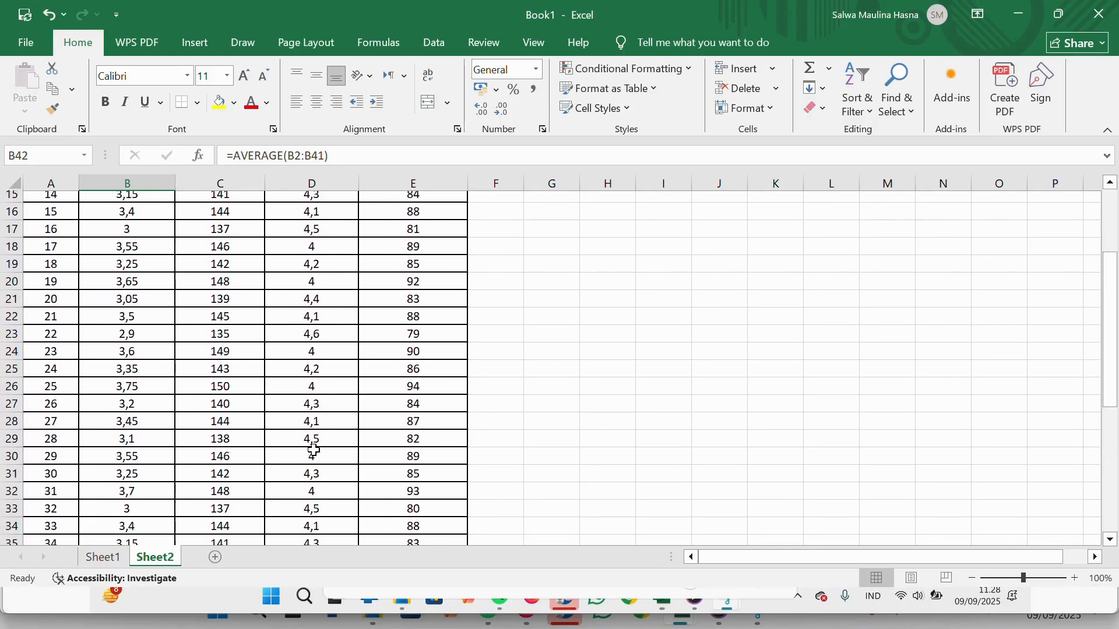
pyautogui.scroll(-1, 314, 449)
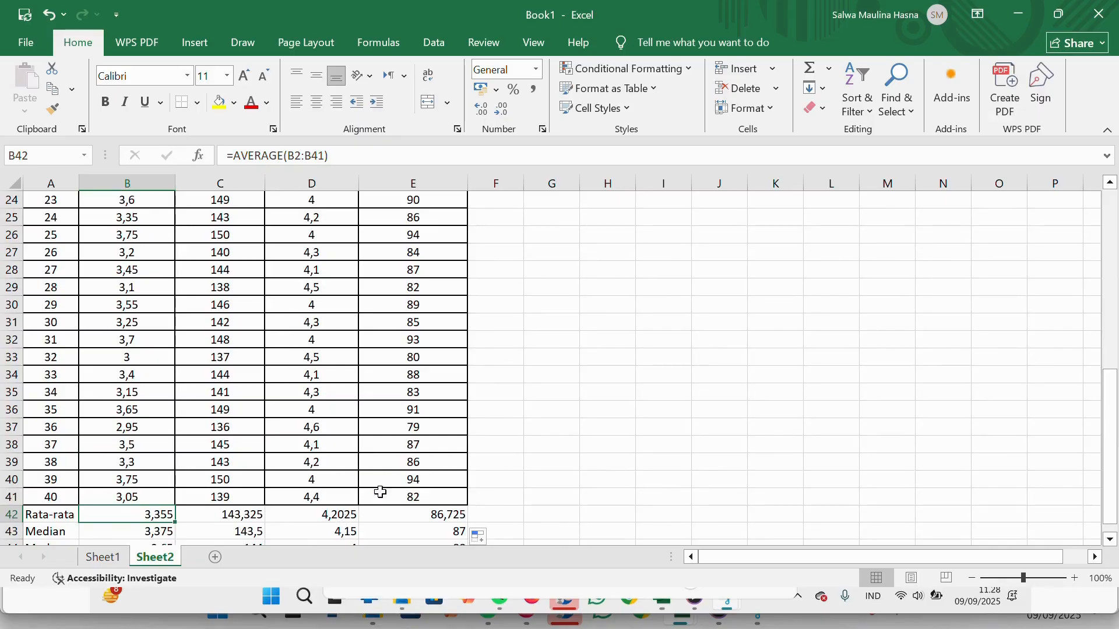
pyautogui.scroll(8, 411, 466)
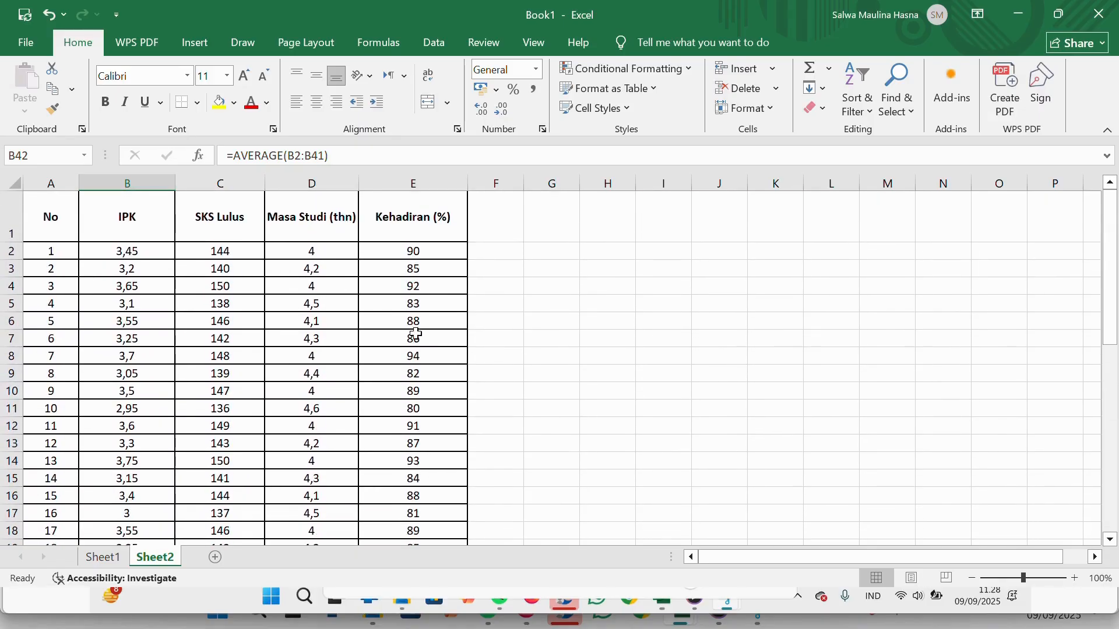
pyautogui.scroll(-7, 410, 324)
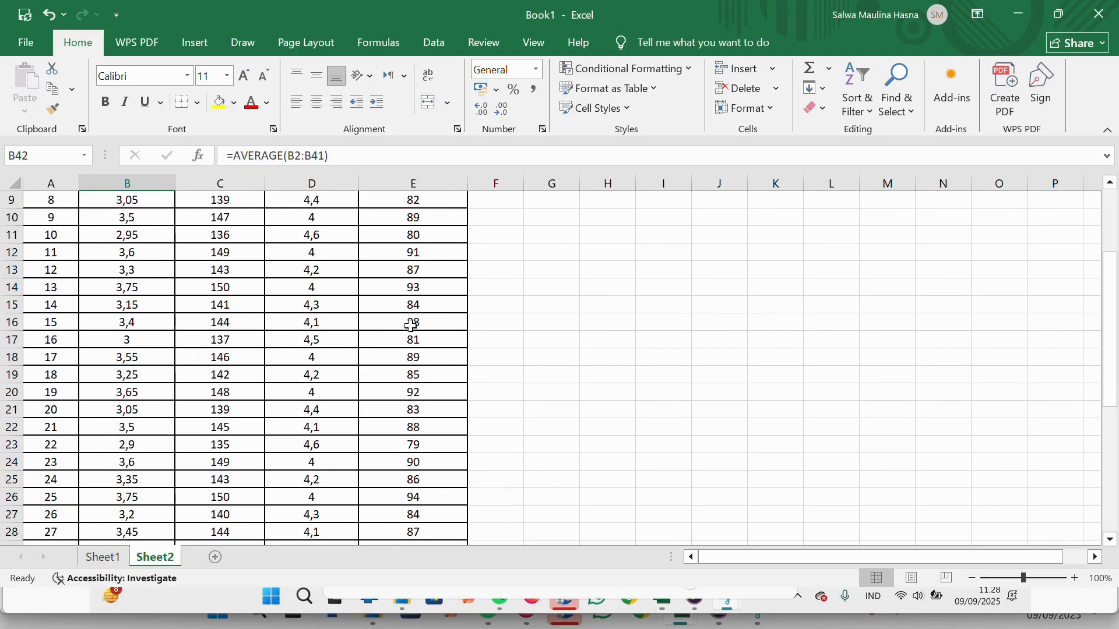
pyautogui.scroll(-2, 411, 325)
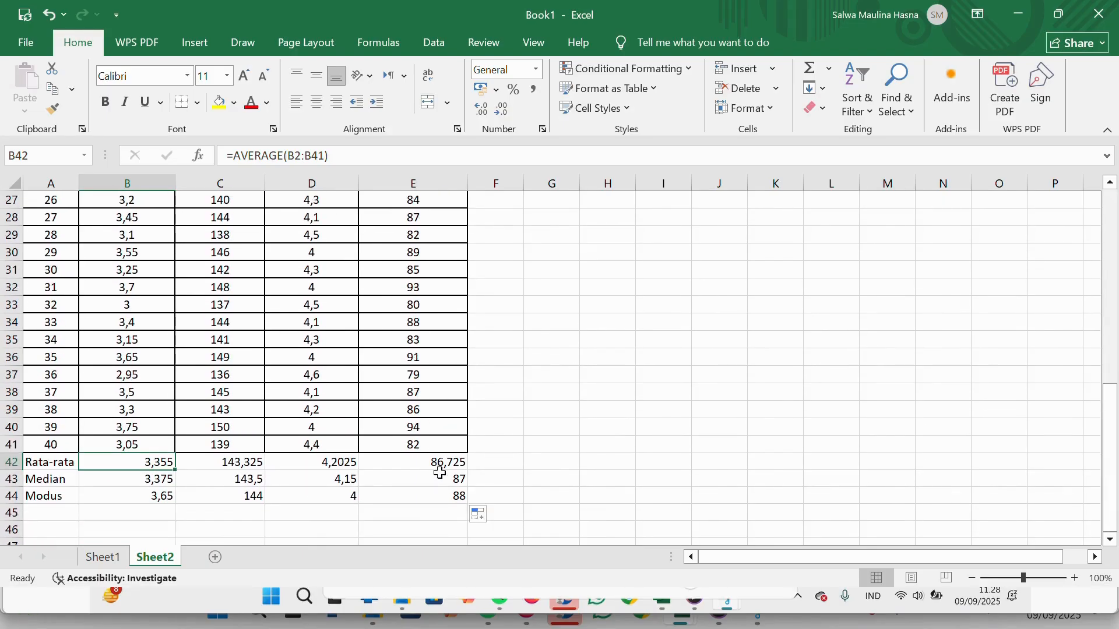
# Step: Examine the Median results in B43 through E43 against the data in each corresponding column
pyautogui.click(50, 479)
pyautogui.click(92, 480)
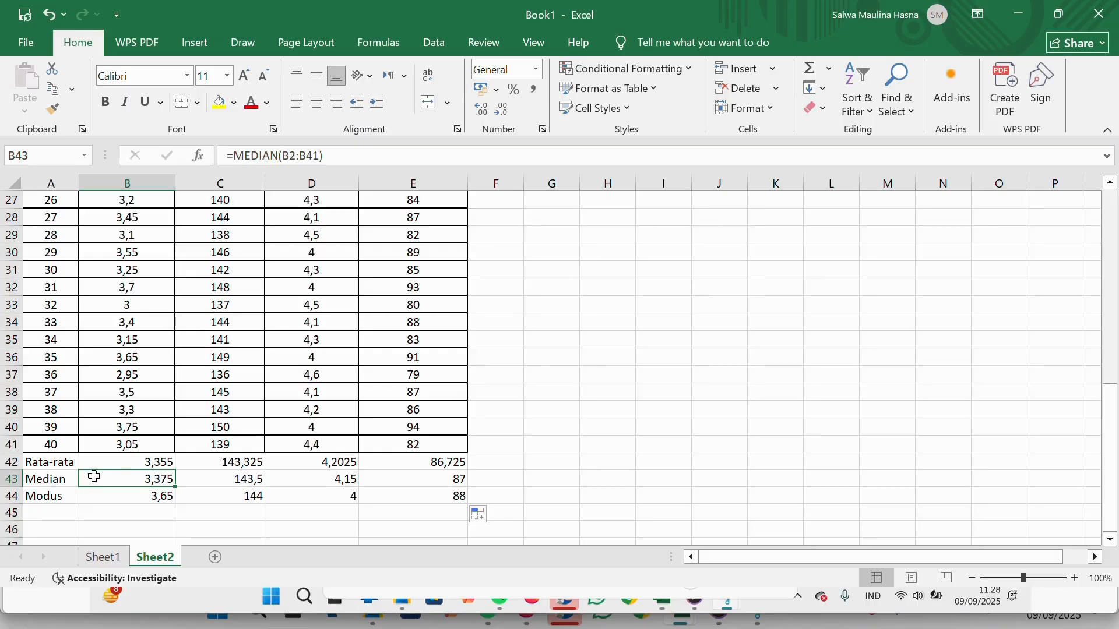
pyautogui.scroll(9, 126, 455)
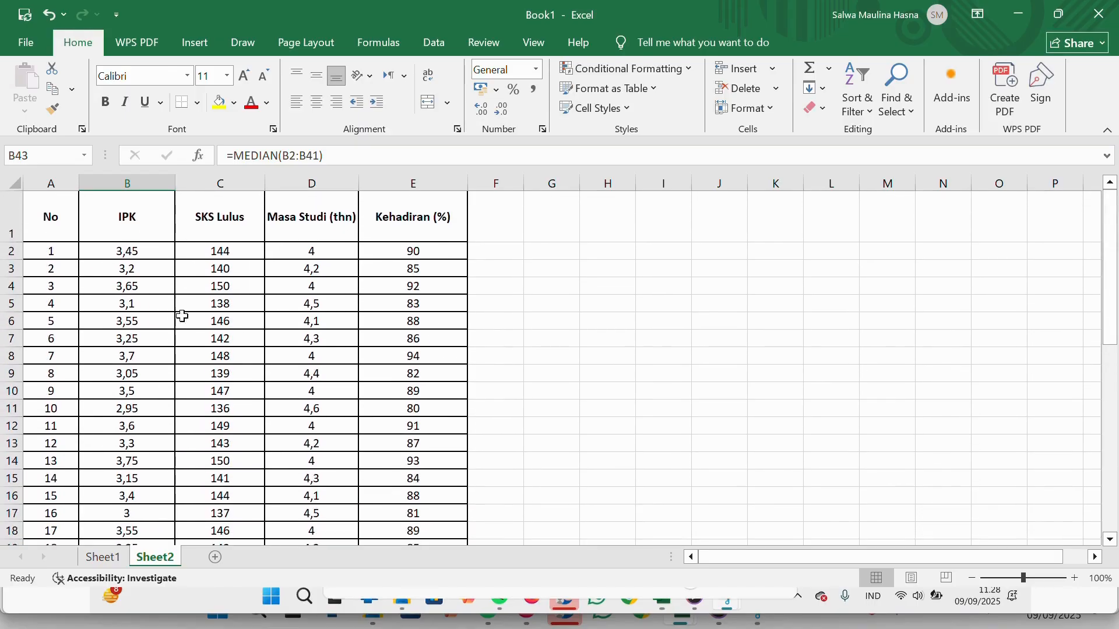
pyautogui.scroll(-9, 171, 431)
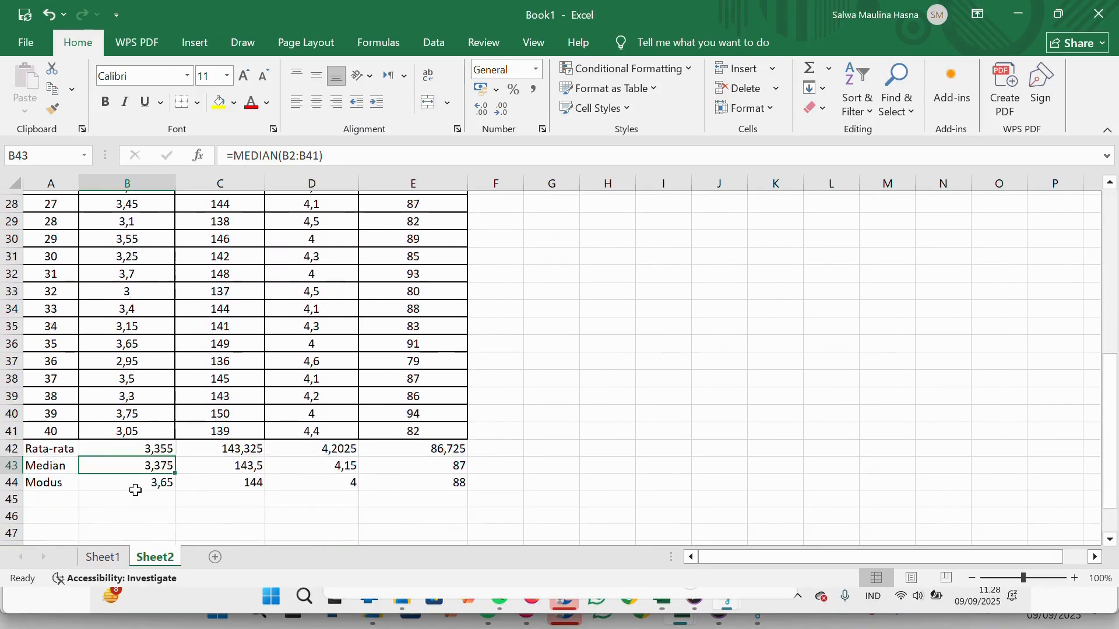
pyautogui.scroll(-1, 134, 490)
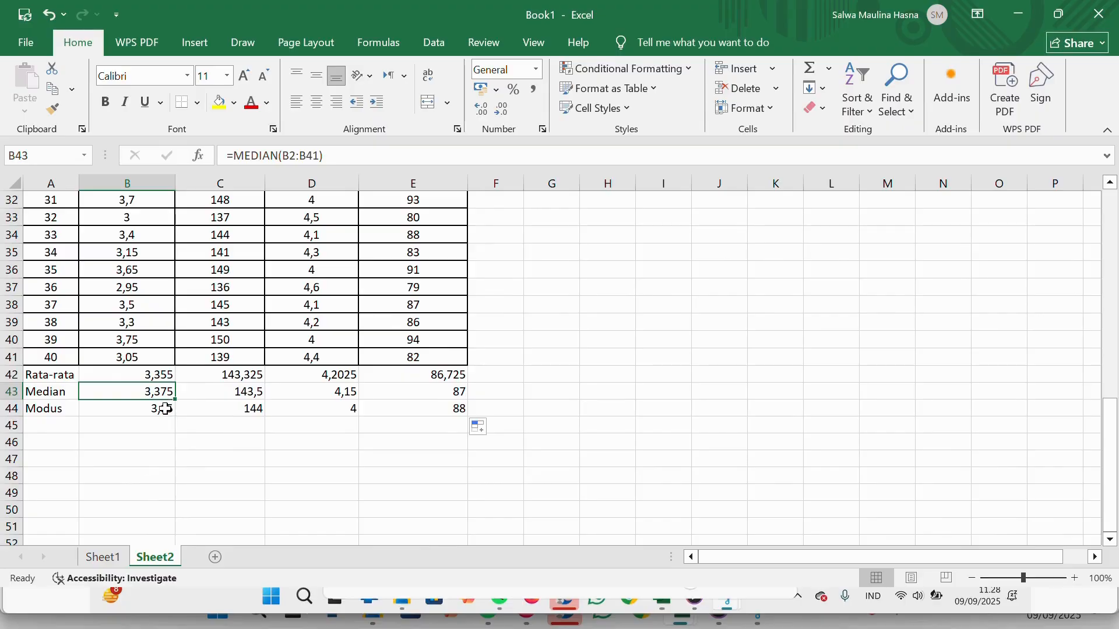
pyautogui.click(190, 395)
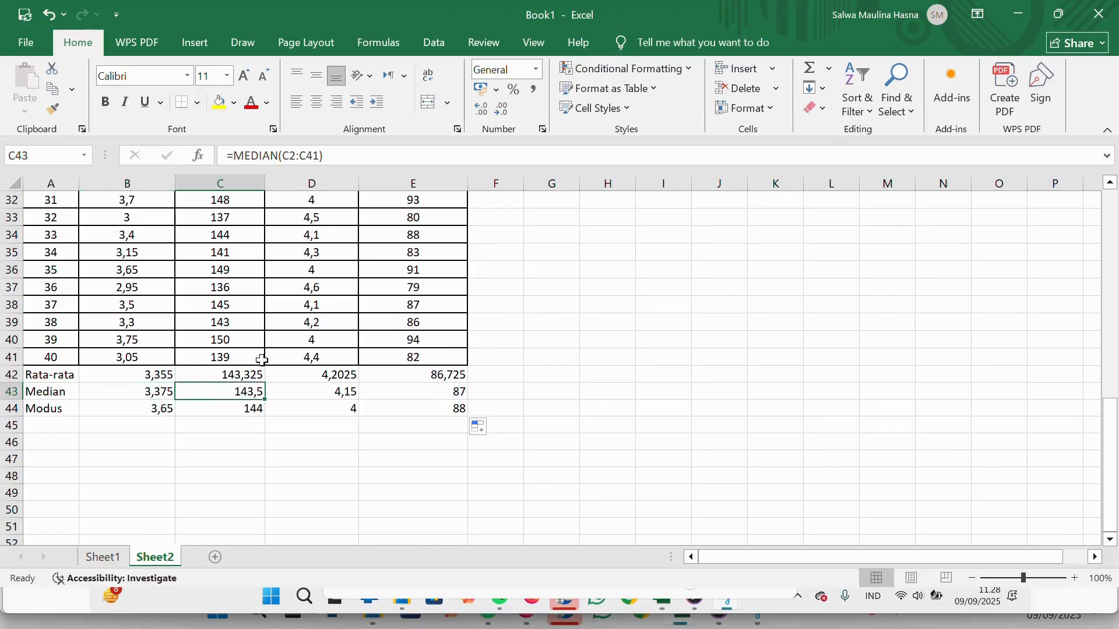
pyautogui.scroll(10, 262, 359)
pyautogui.scroll(-3, 262, 360)
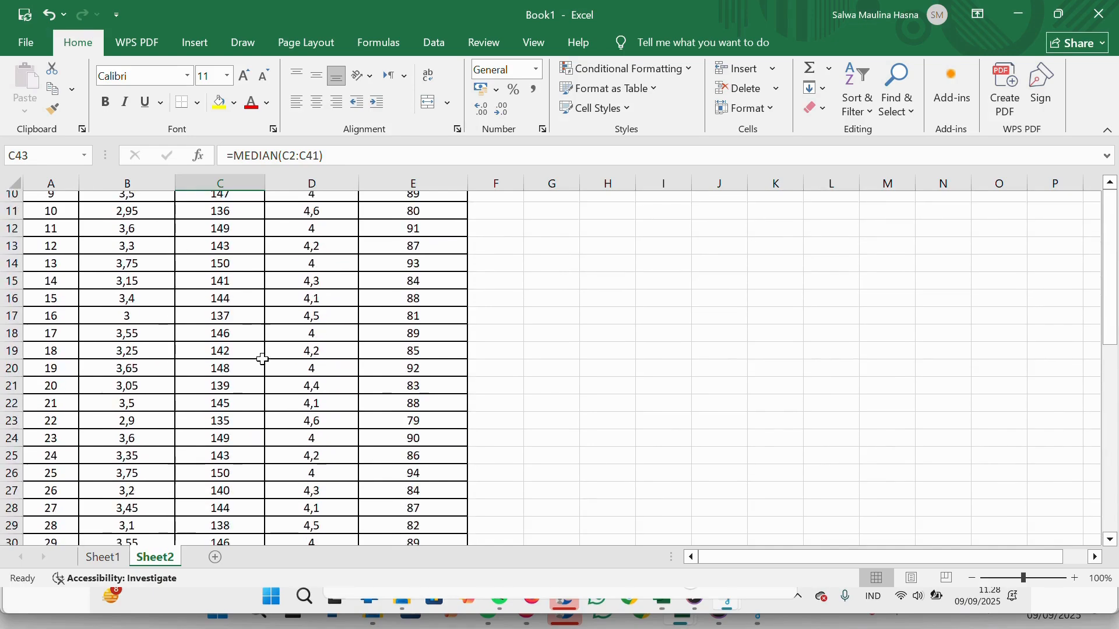
pyautogui.scroll(-8, 262, 360)
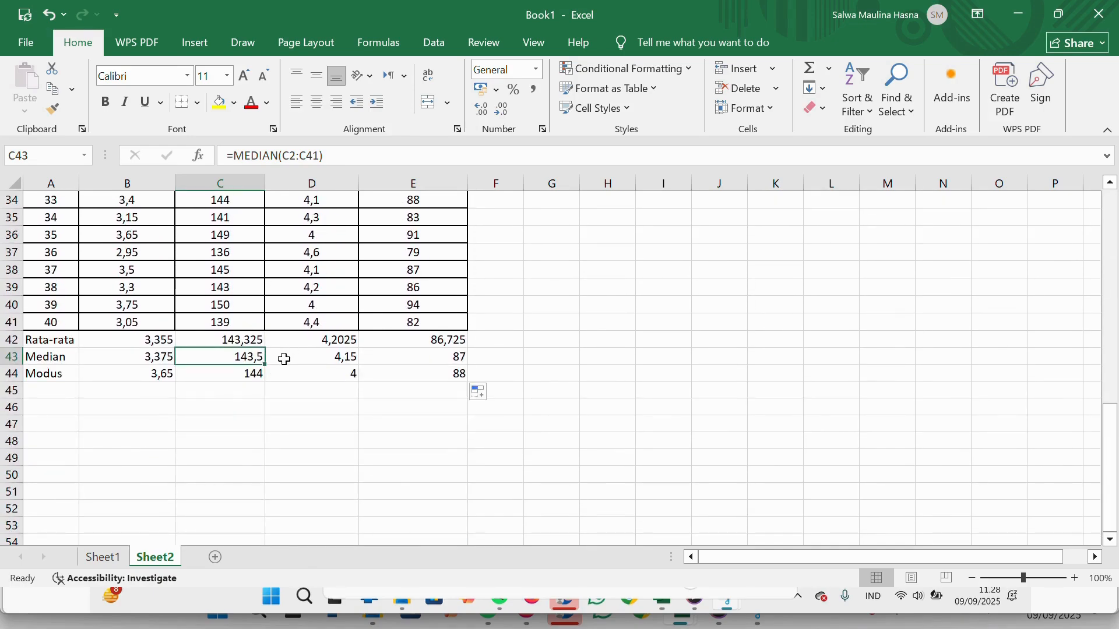
pyautogui.click(318, 360)
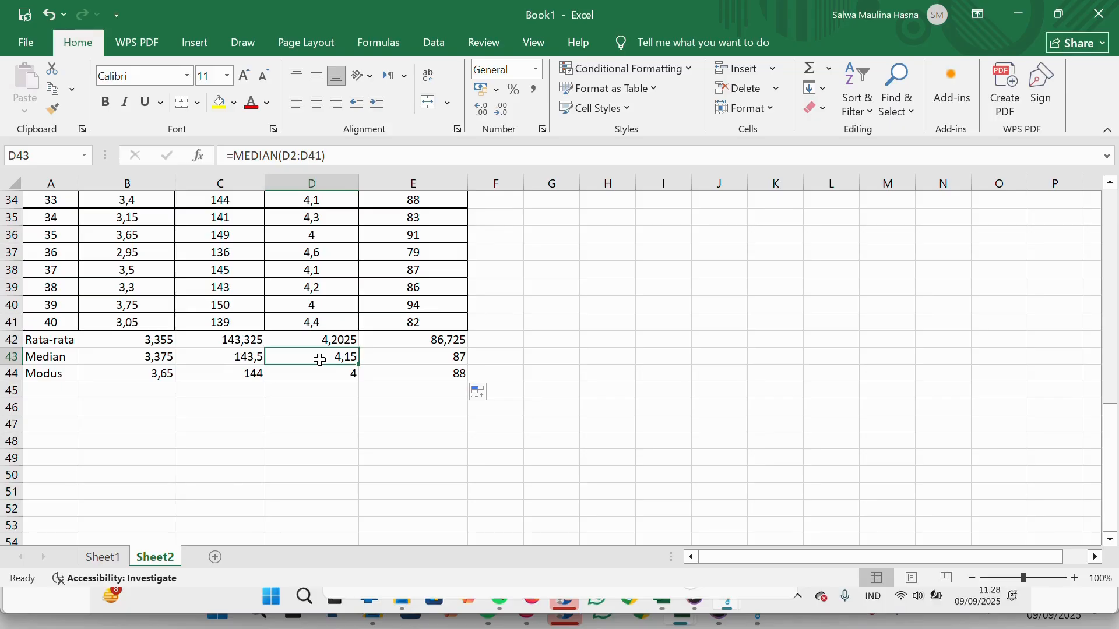
pyautogui.scroll(11, 319, 360)
pyautogui.scroll(-6, 319, 359)
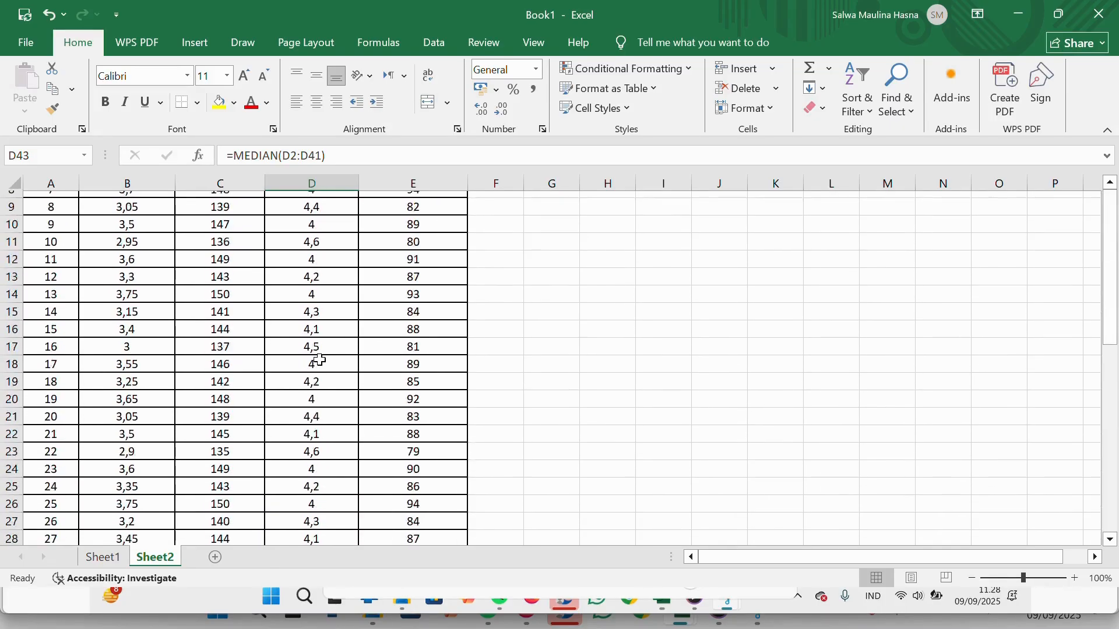
pyautogui.scroll(-2, 319, 360)
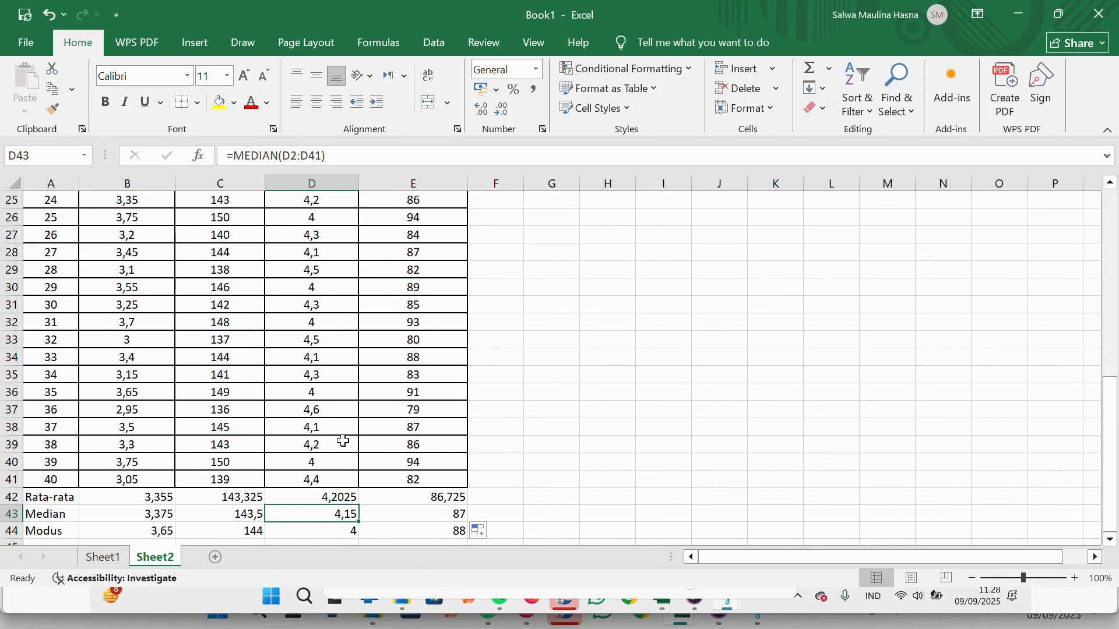
pyautogui.click(382, 516)
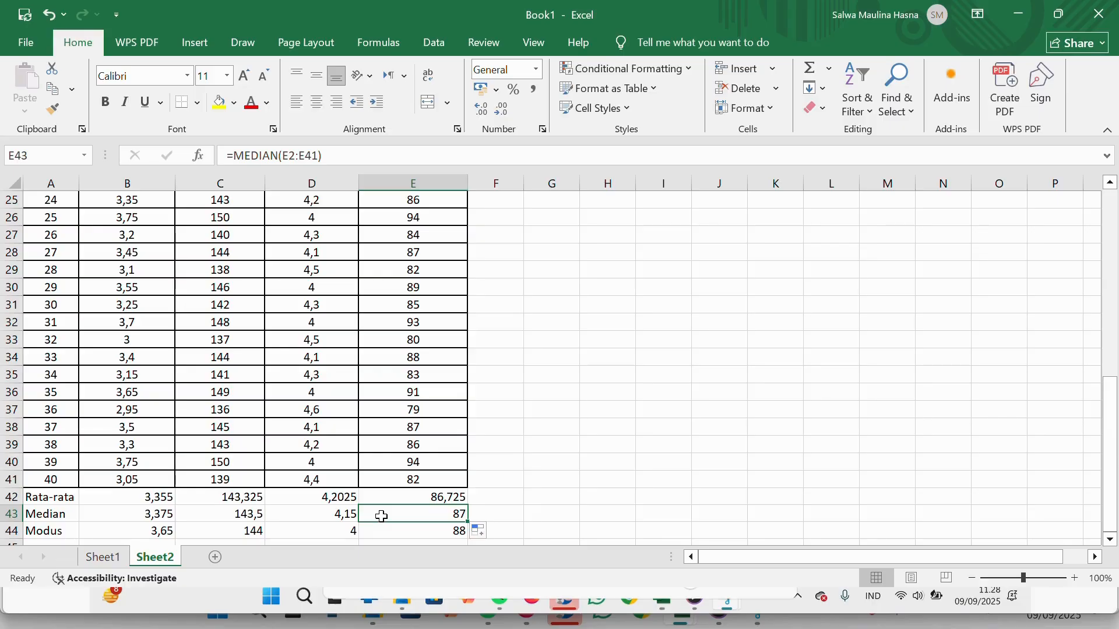
# Step: Examine the Modus results in B44 through E44 against the data in each corresponding column
pyautogui.click(93, 533)
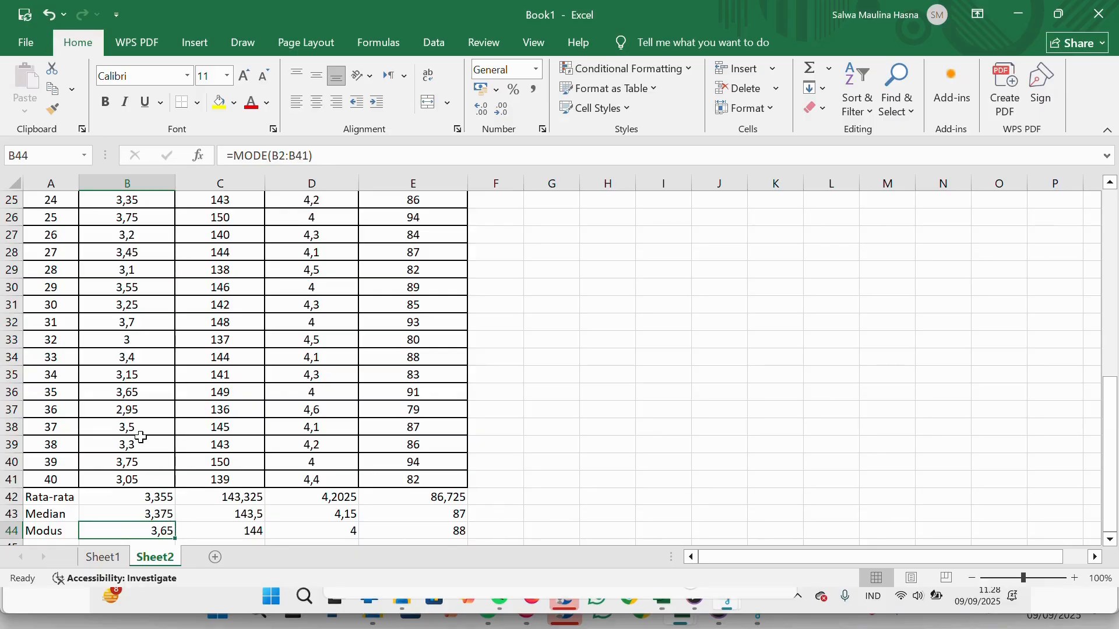
pyautogui.scroll(8, 141, 437)
pyautogui.scroll(-9, 141, 437)
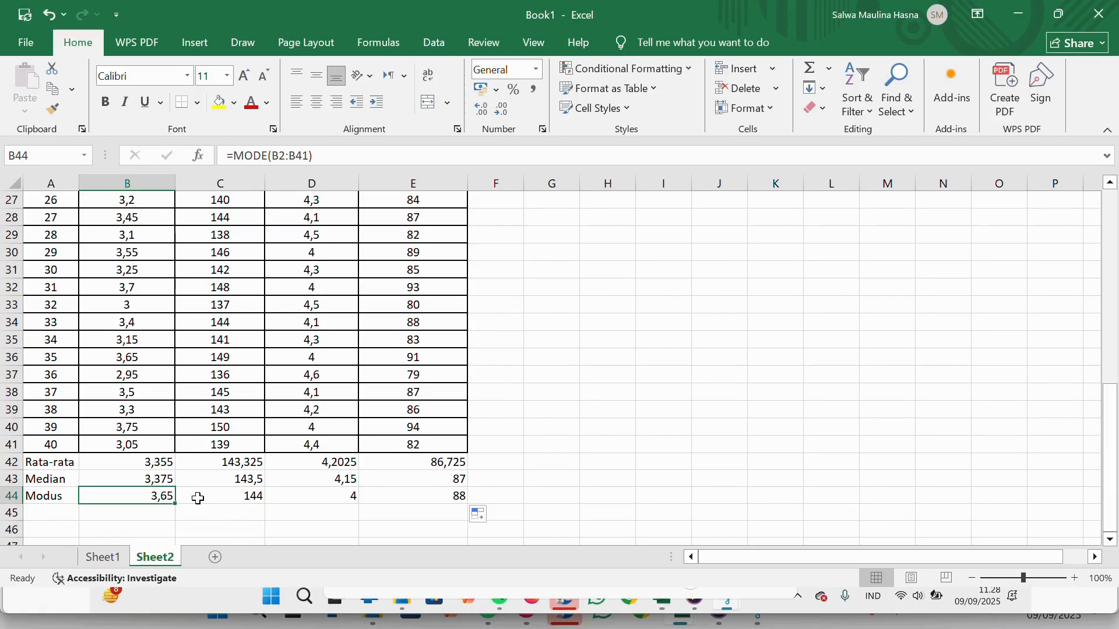
pyautogui.click(198, 498)
pyautogui.scroll(9, 198, 498)
pyautogui.scroll(-5, 198, 498)
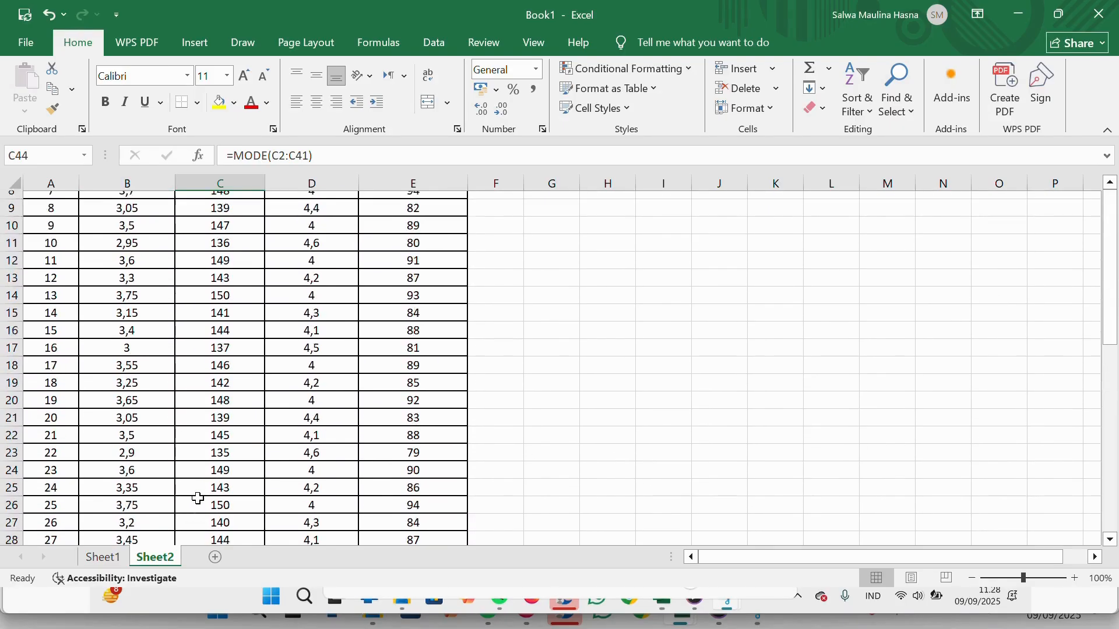
pyautogui.scroll(-3, 198, 498)
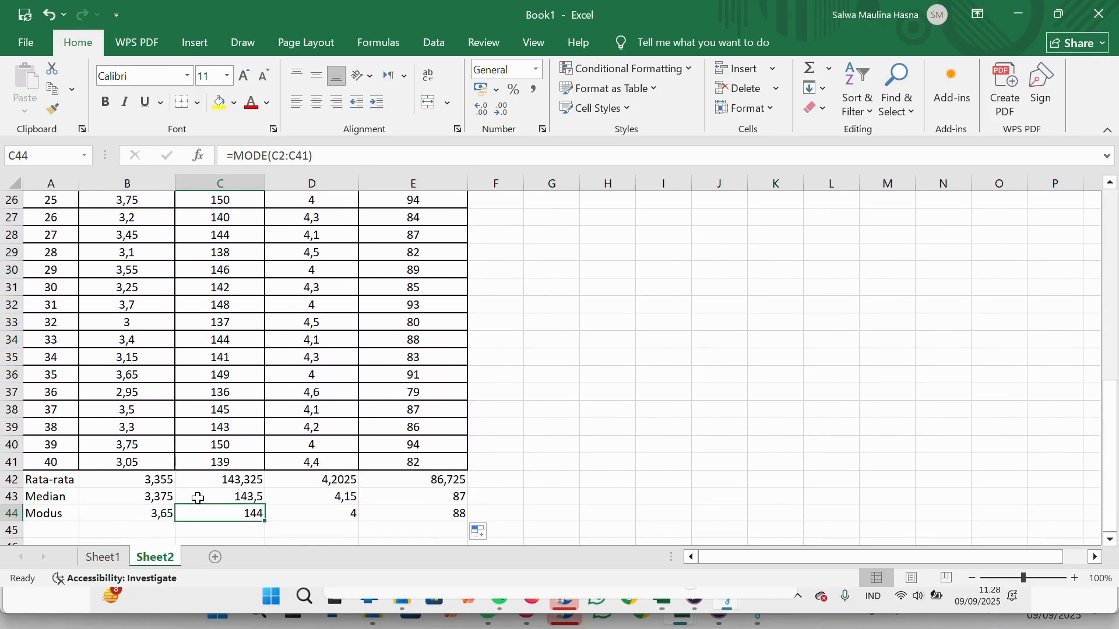
pyautogui.click(297, 512)
pyautogui.scroll(9, 297, 512)
pyautogui.scroll(-4, 297, 512)
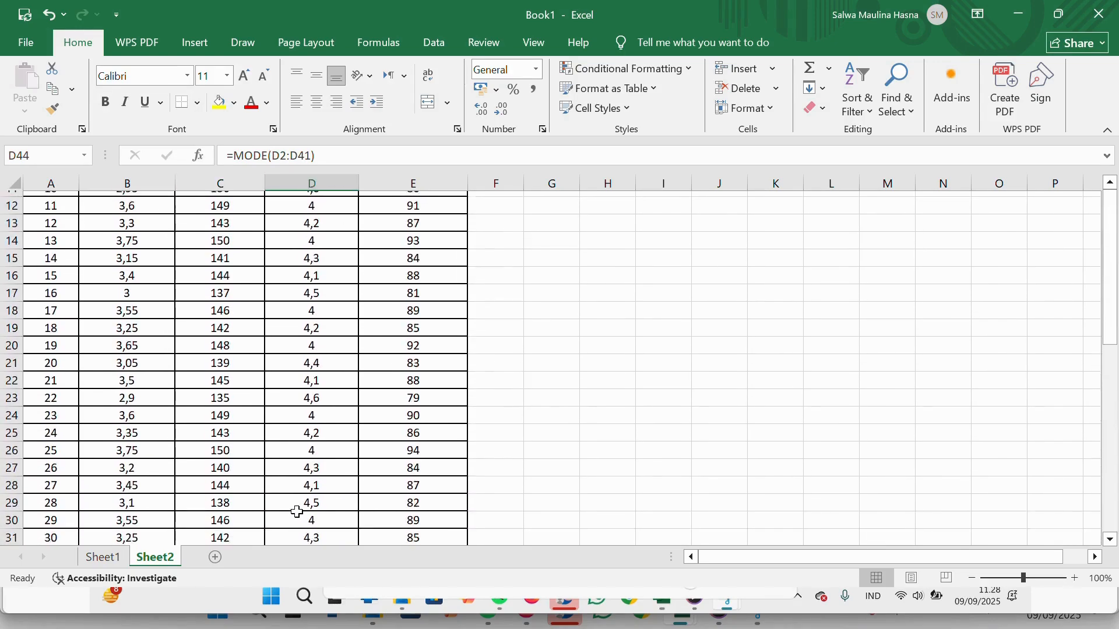
pyautogui.scroll(-5, 298, 512)
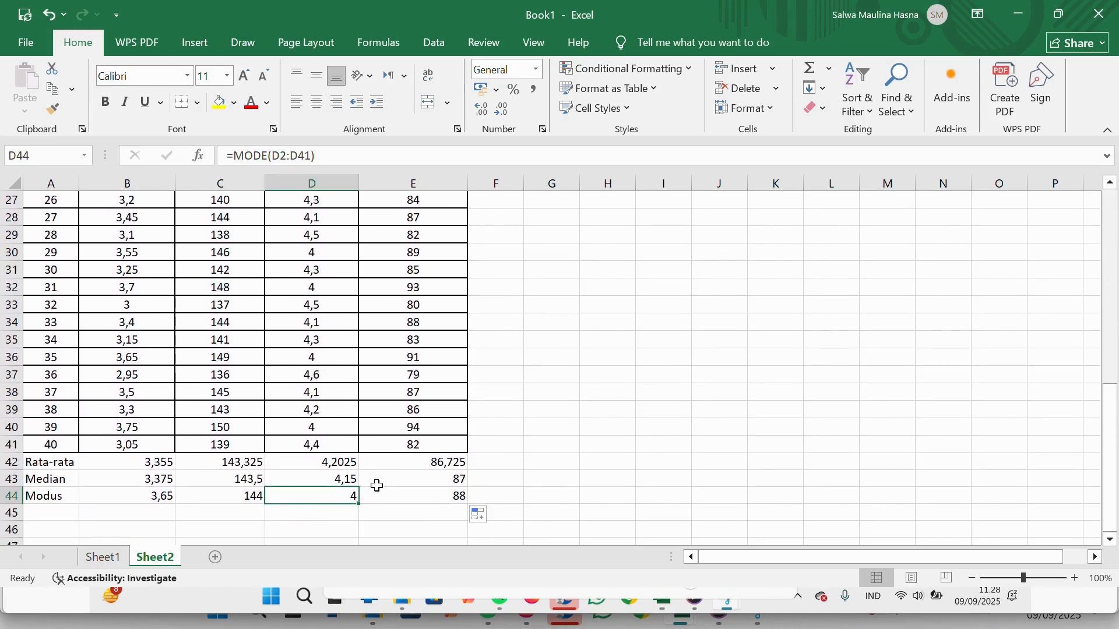
pyautogui.click(391, 501)
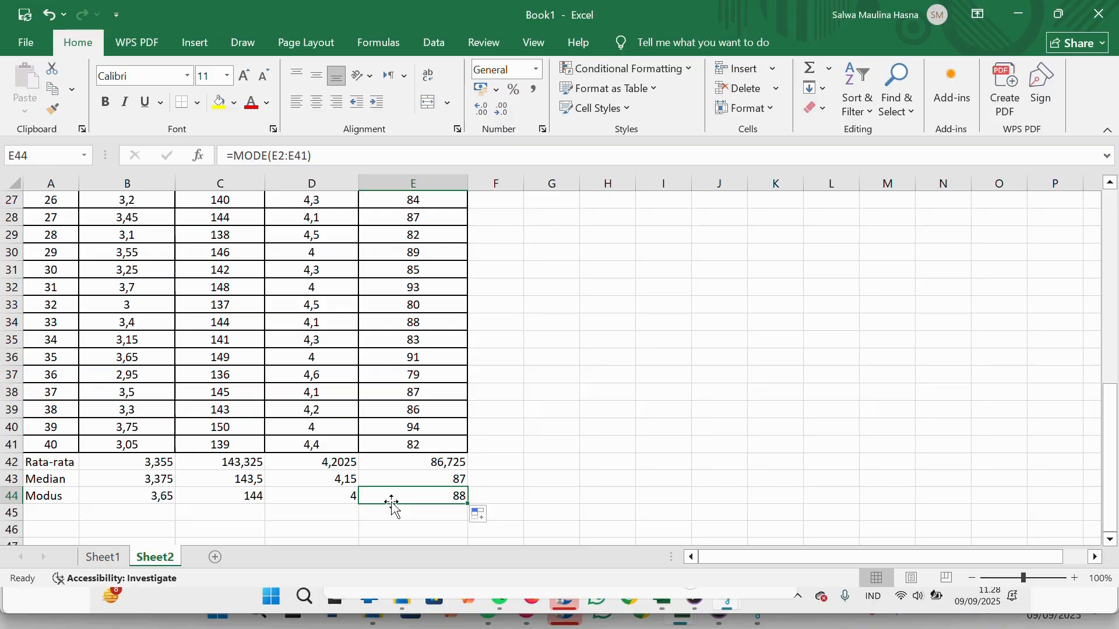
# Step: Fill the Rata-rata, Median and Modus rows, A42:E44, with a light blue color
pyautogui.click(67, 464)
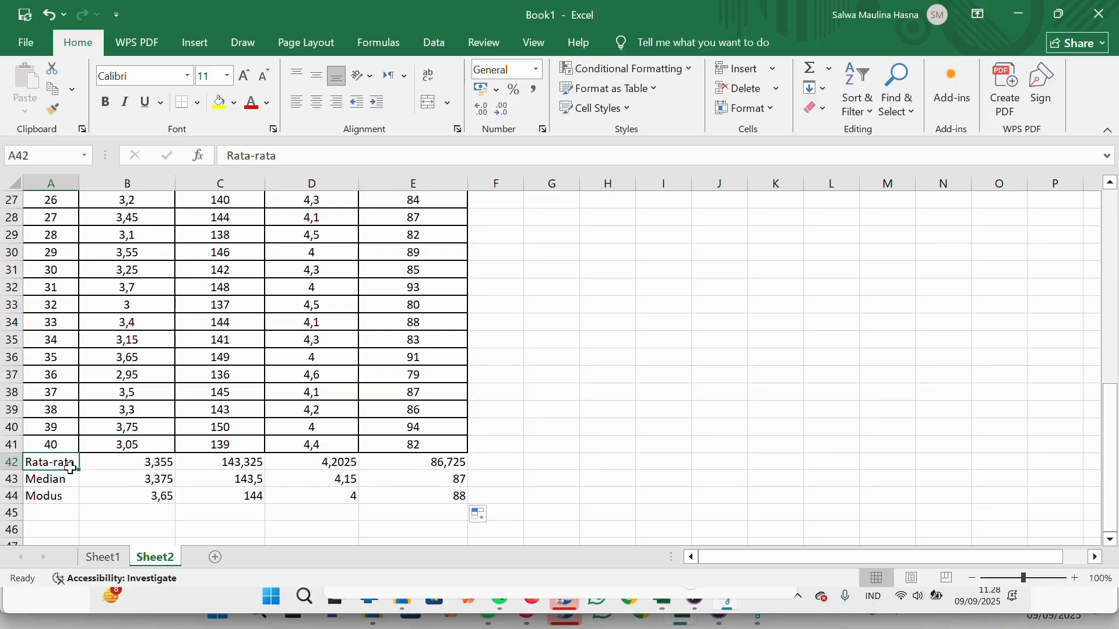
pyautogui.moveTo(69, 466); pyautogui.dragTo(458, 498)
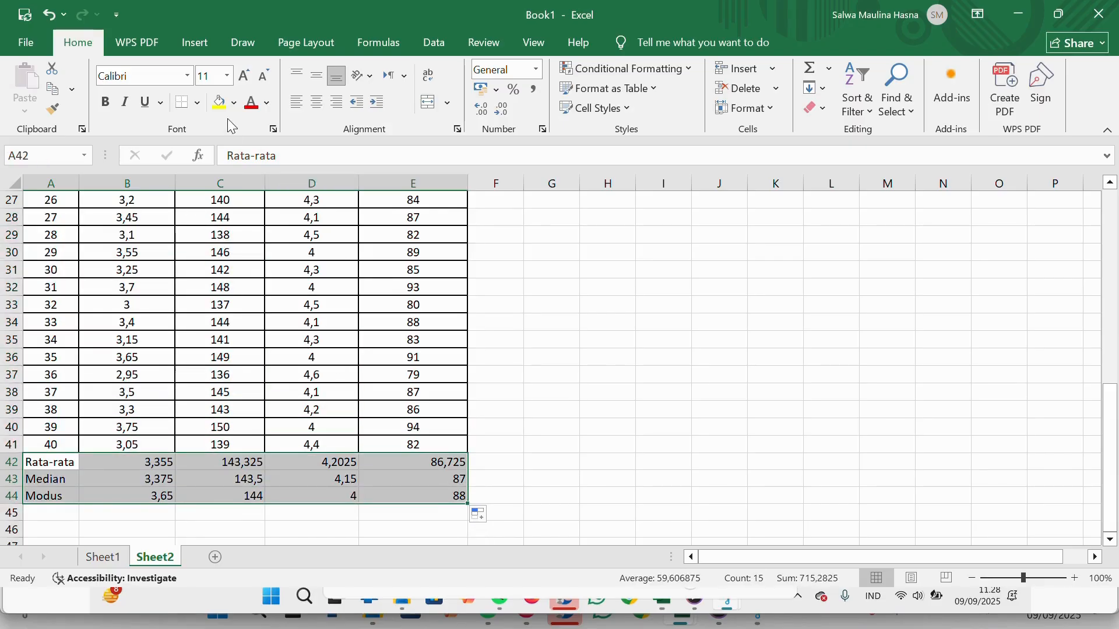
pyautogui.click(235, 103)
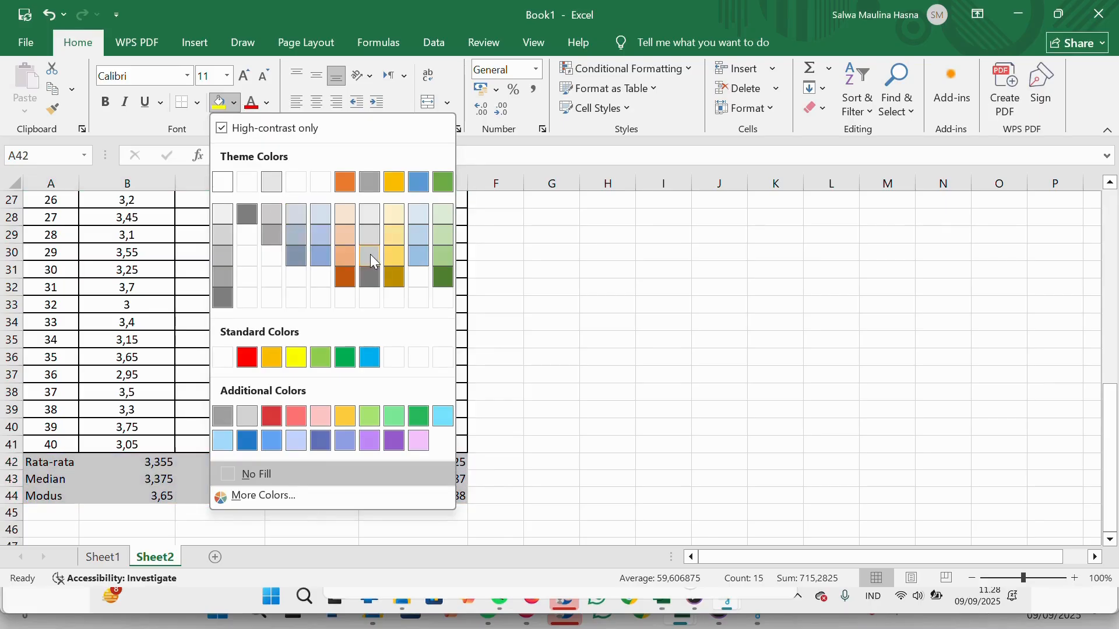
pyautogui.click(418, 259)
pyautogui.click(491, 493)
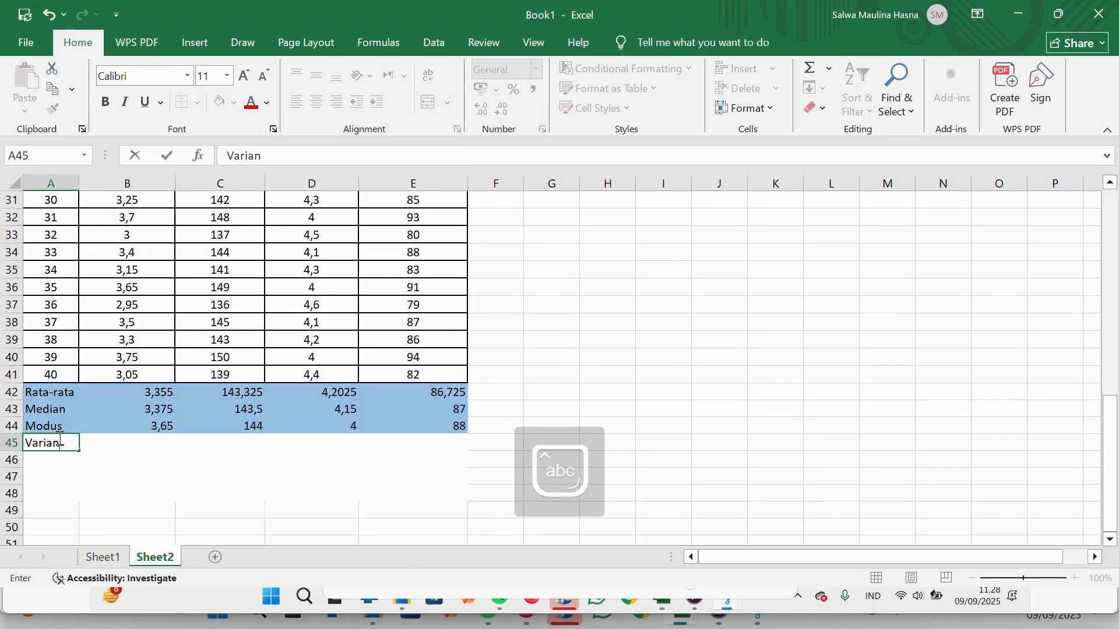
# Step: Label A45 "Varian" and calculate the variance of IPK in B45 with the VAR function over B2:B41
pyautogui.press('Tab')
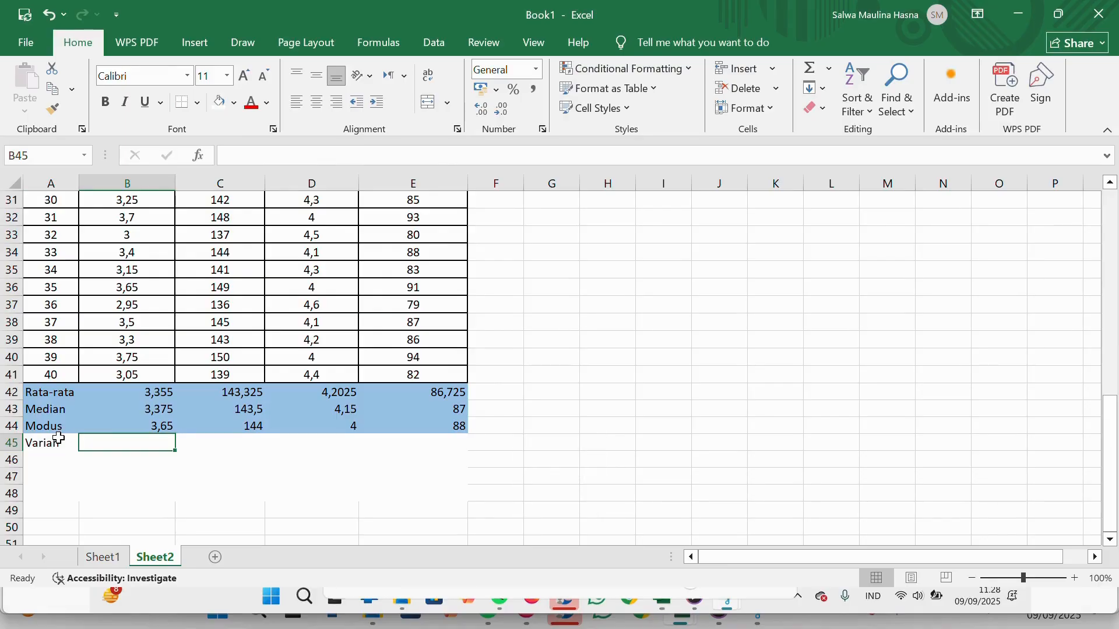
pyautogui.write('=')
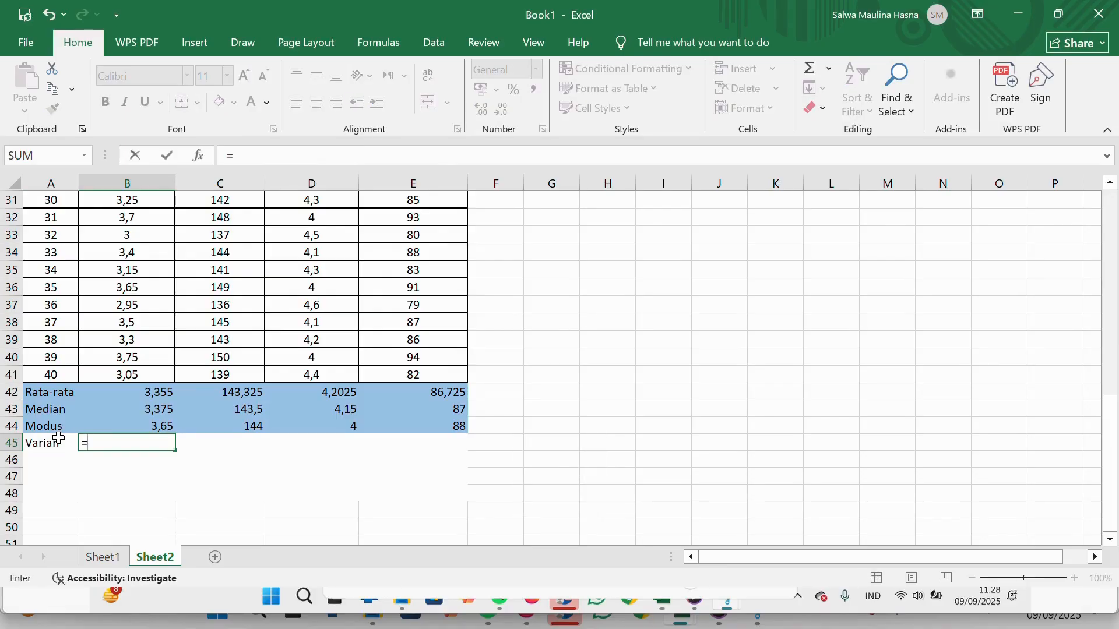
pyautogui.write('var')
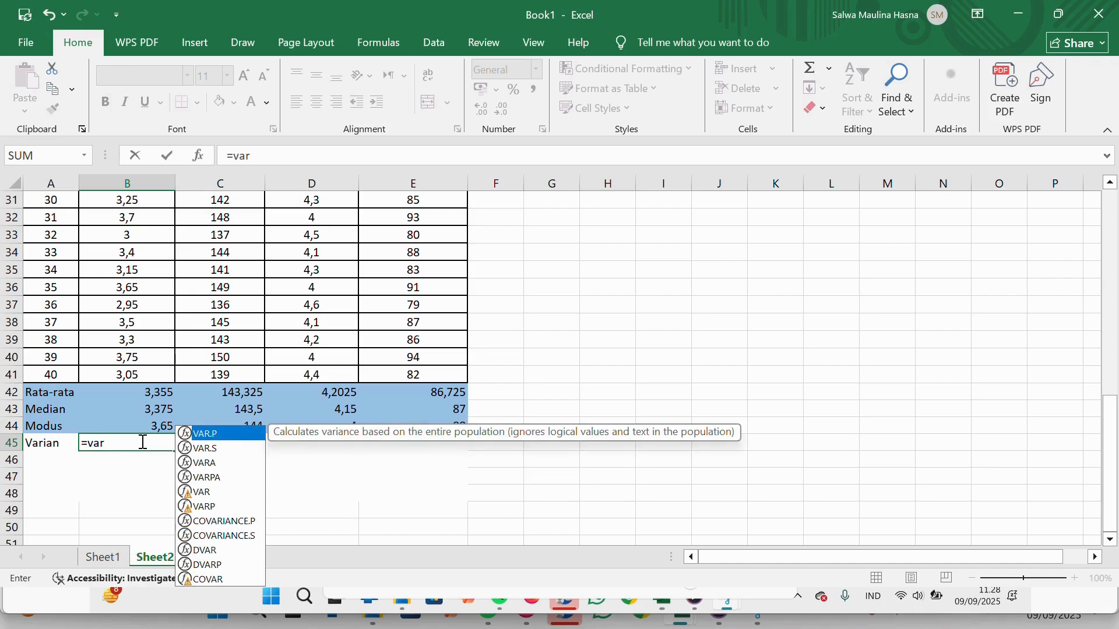
pyautogui.doubleClick(214, 490)
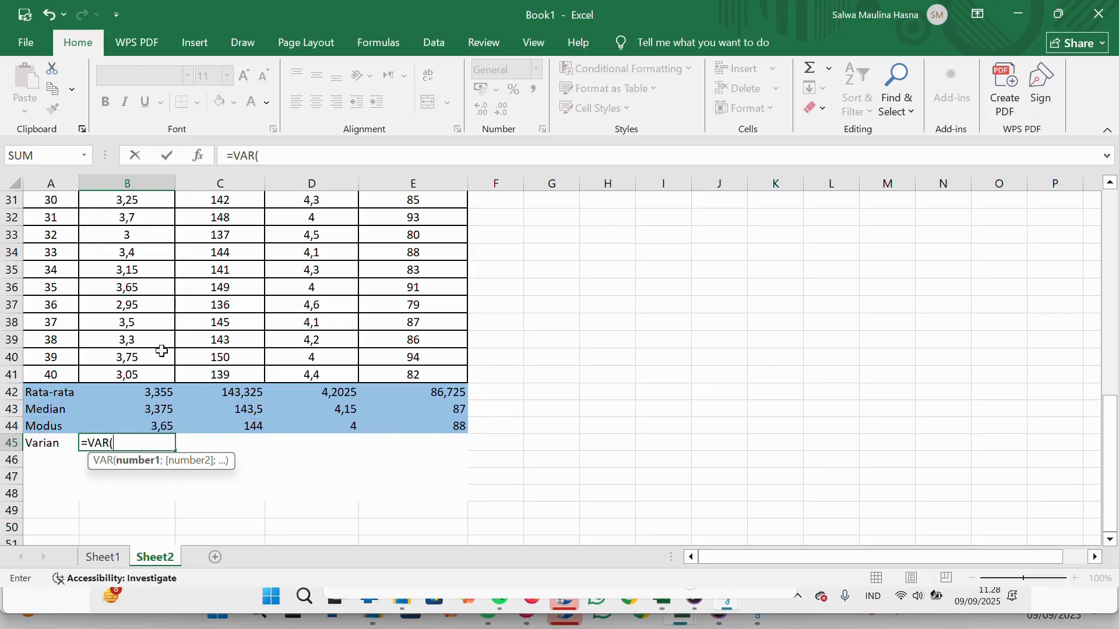
pyautogui.scroll(10, 140, 300)
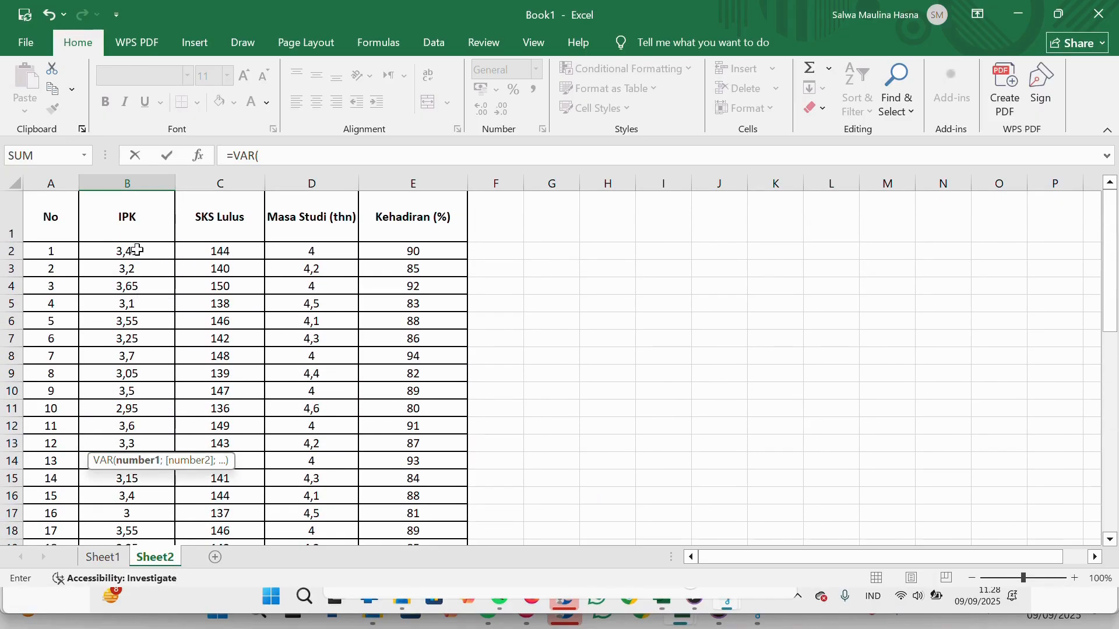
pyautogui.click(136, 254)
pyautogui.moveTo(136, 255); pyautogui.dragTo(152, 440)
pyautogui.press('Return')
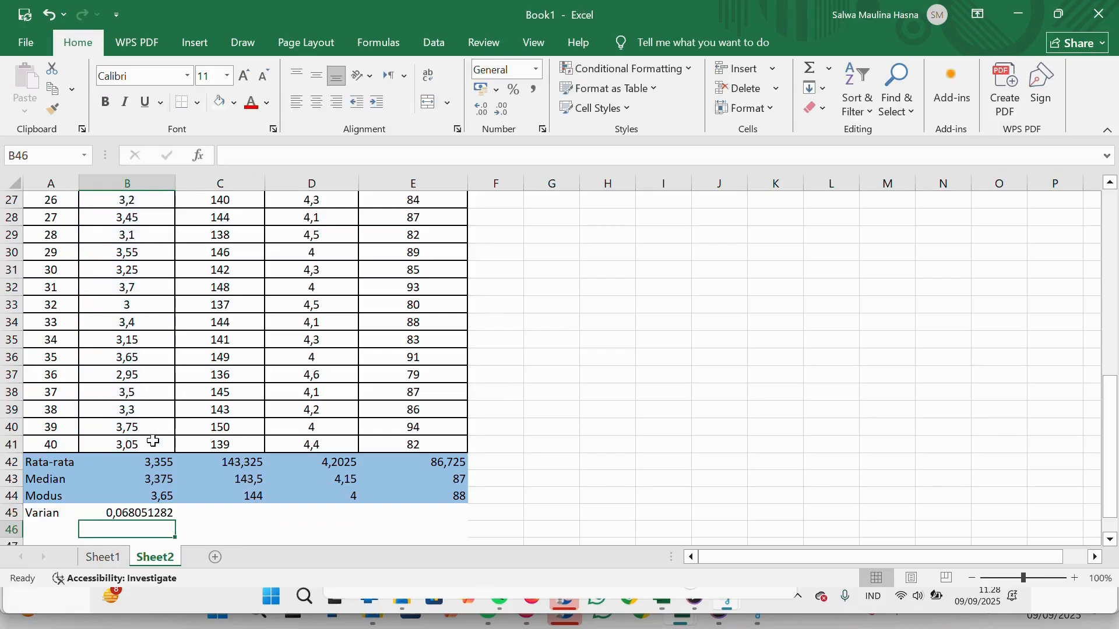
# Step: Fill the variance formula from B45 across to E45
pyautogui.click(162, 512)
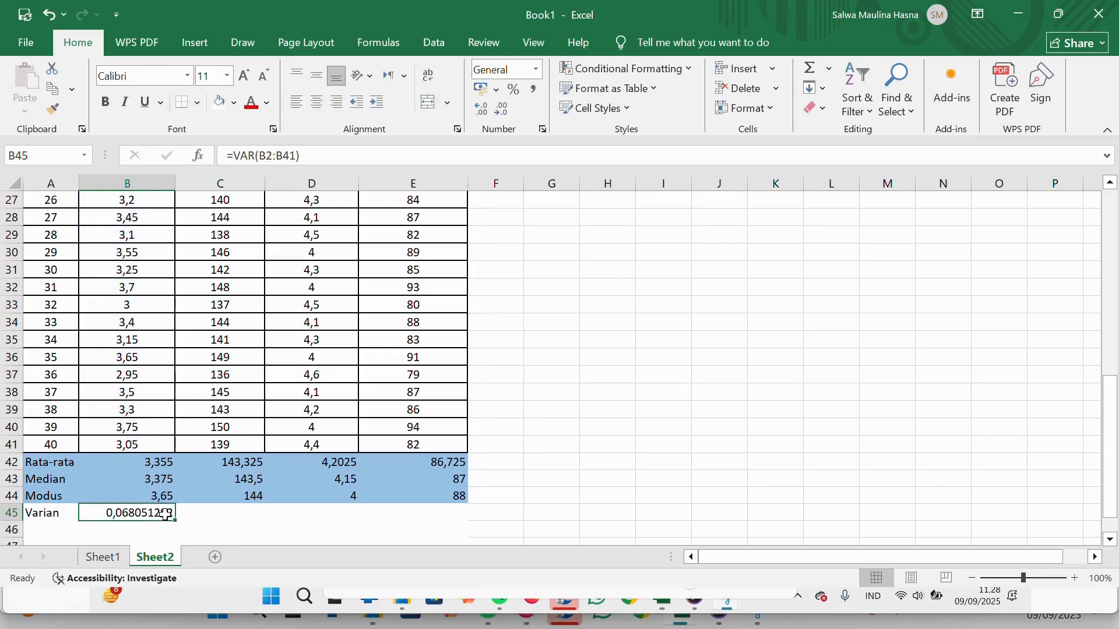
pyautogui.moveTo(175, 520); pyautogui.dragTo(424, 515)
pyautogui.scroll(-2, 369, 464)
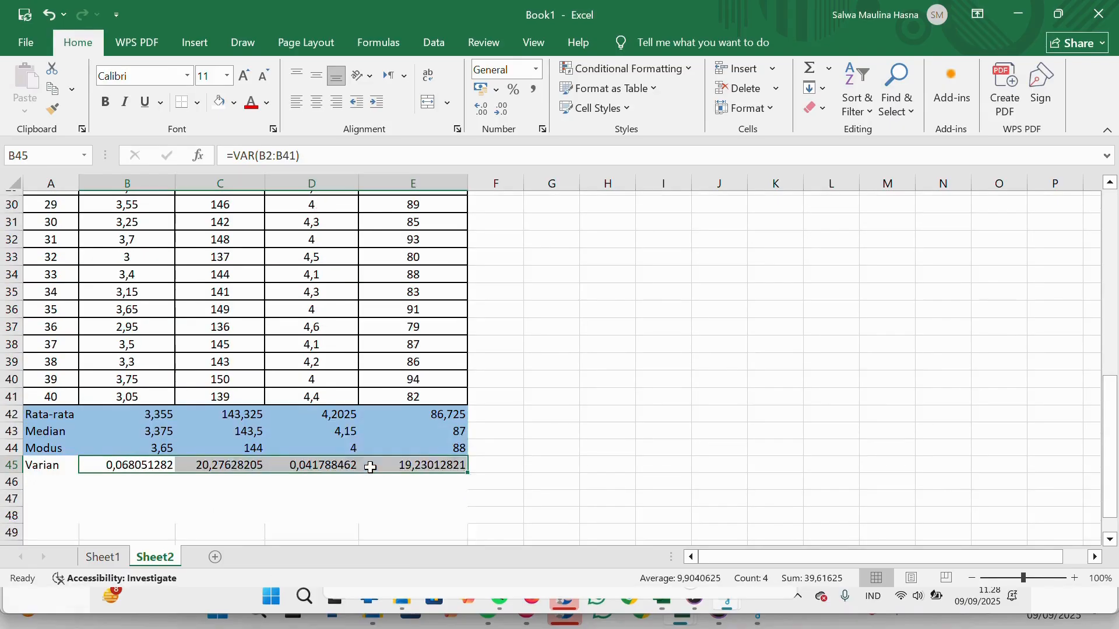
# Step: Enter the label "Simp.Baku" in cell A46 and widen column A so that the whole label fits
pyautogui.click(62, 427)
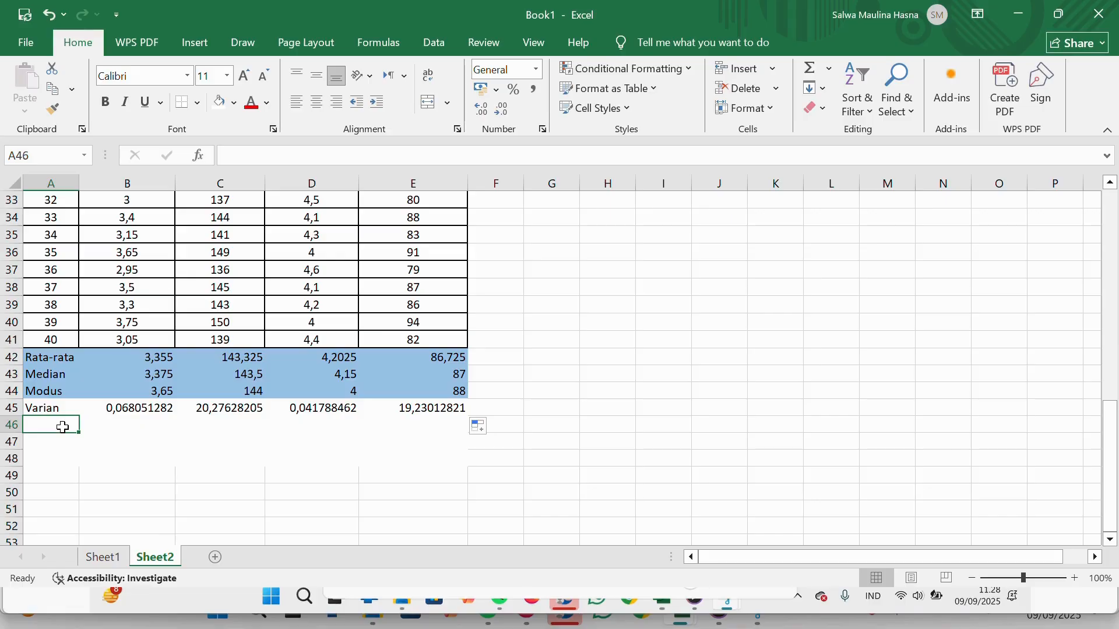
pyautogui.press('capslock')
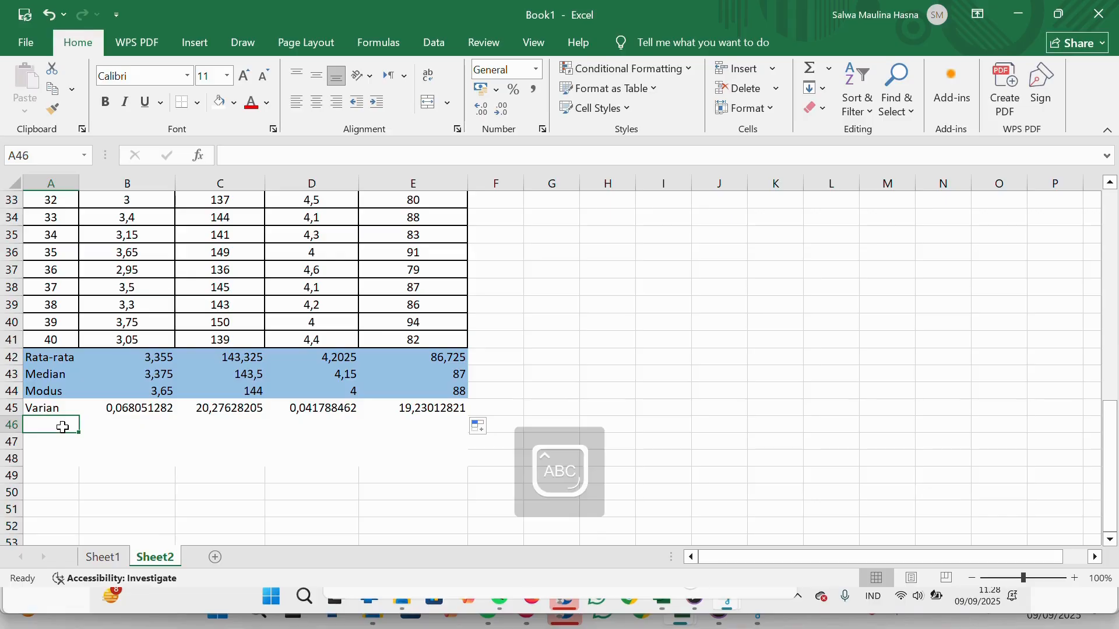
pyautogui.write('S')
pyautogui.press('capslock')
pyautogui.write('imp')
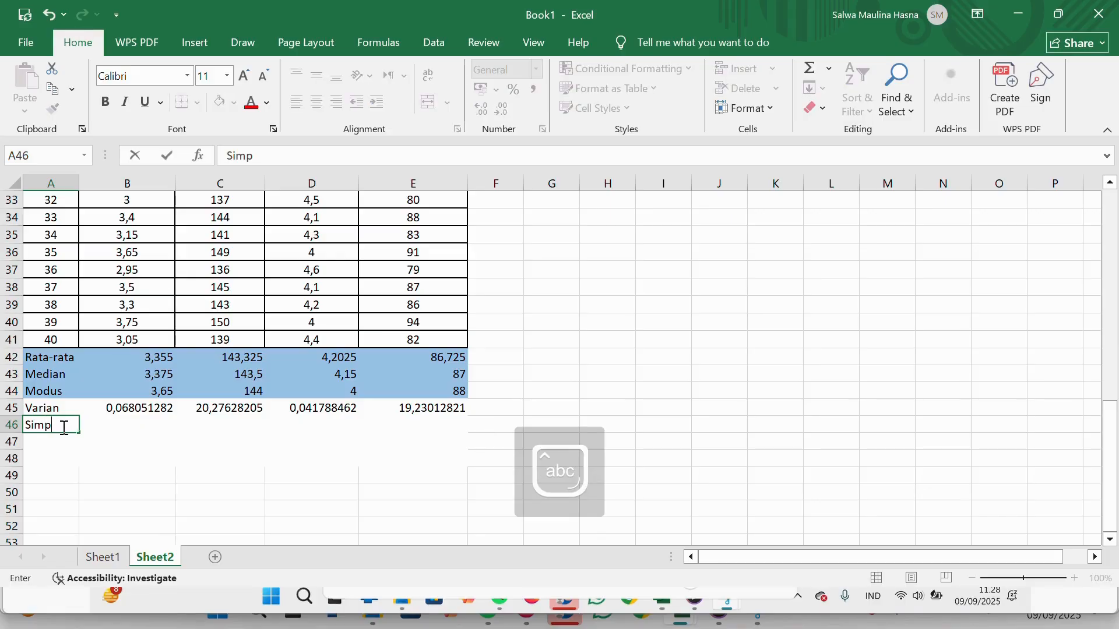
pyautogui.write('.')
pyautogui.press('capslock')
pyautogui.write('B')
pyautogui.press('capslock')
pyautogui.write('aku')
pyautogui.press('Tab')
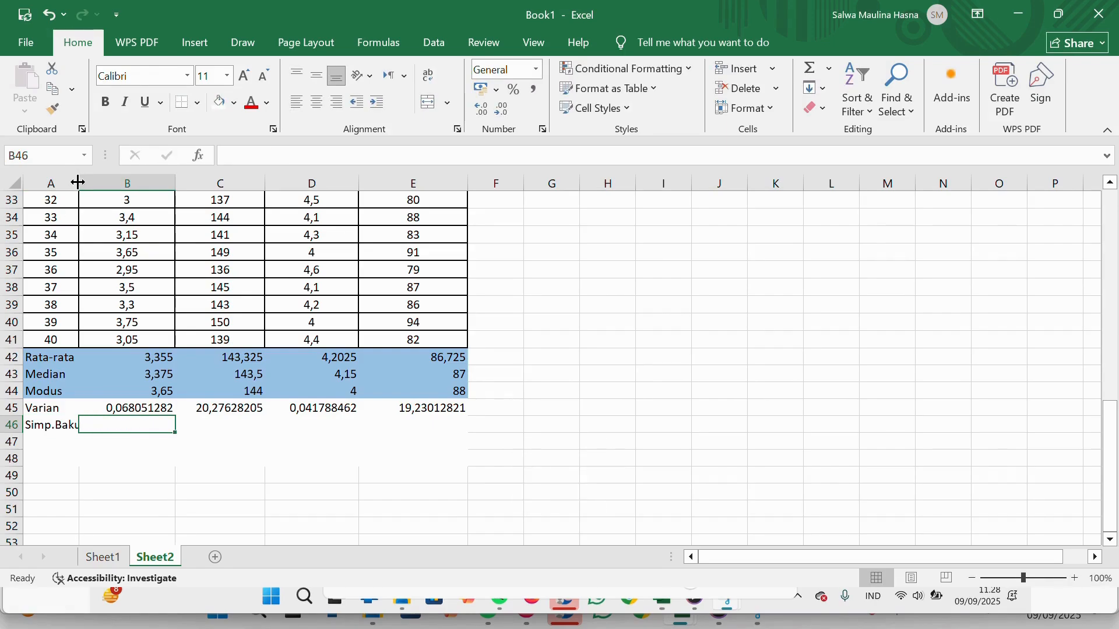
pyautogui.moveTo(78, 180); pyautogui.dragTo(119, 180)
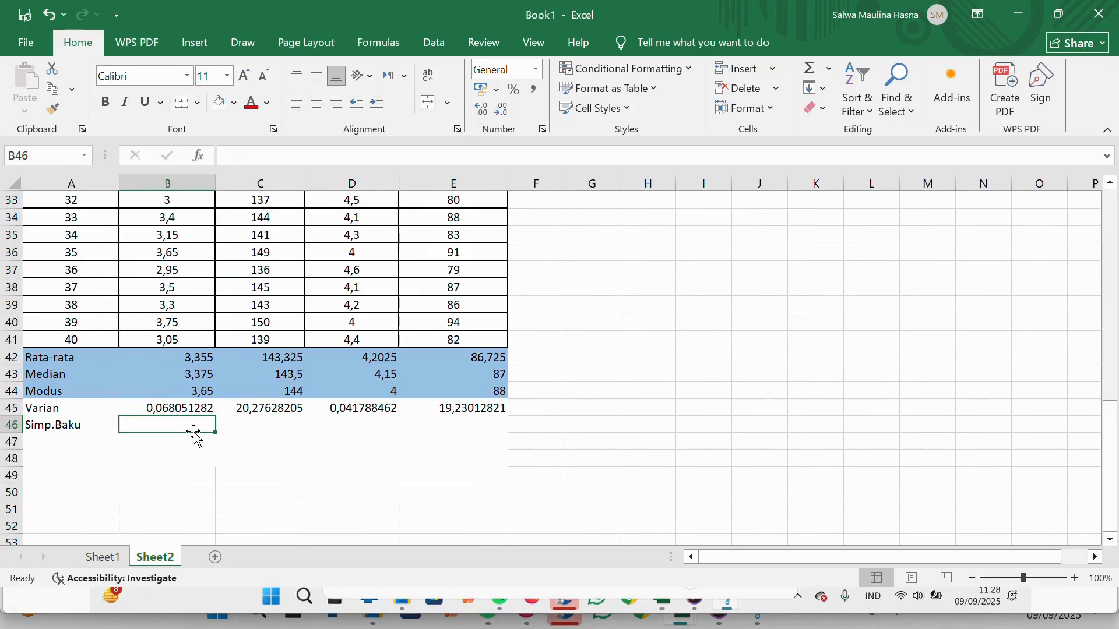
# Step: Calculate the standard deviation of IPK in B46 with the STDEV function over B2:B41 and fill the formula across to E46
pyautogui.write('=')
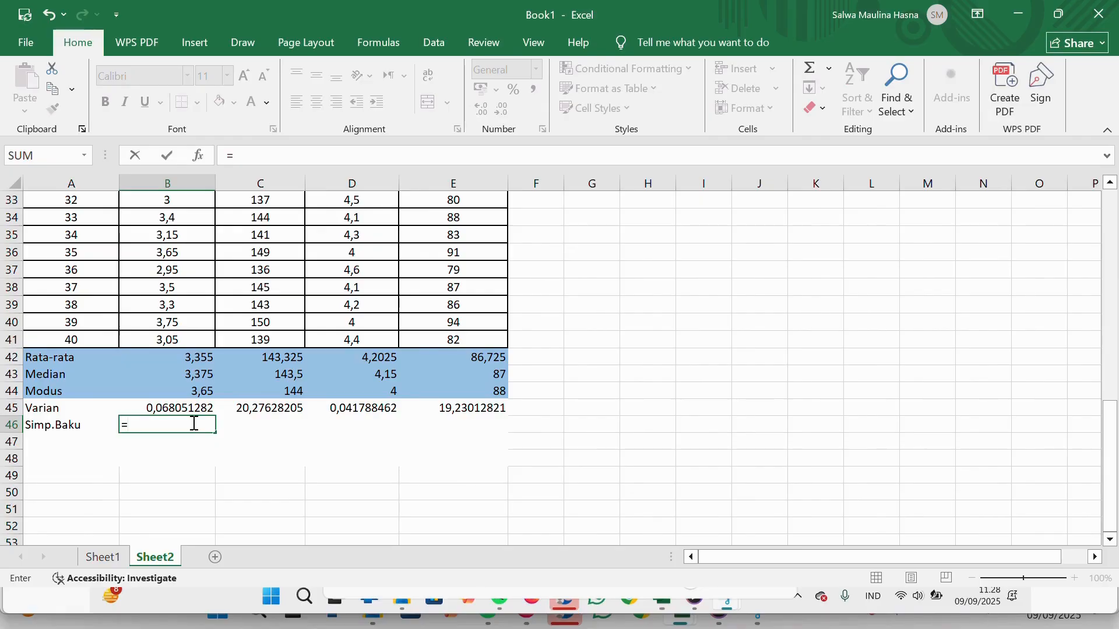
pyautogui.write('ste')
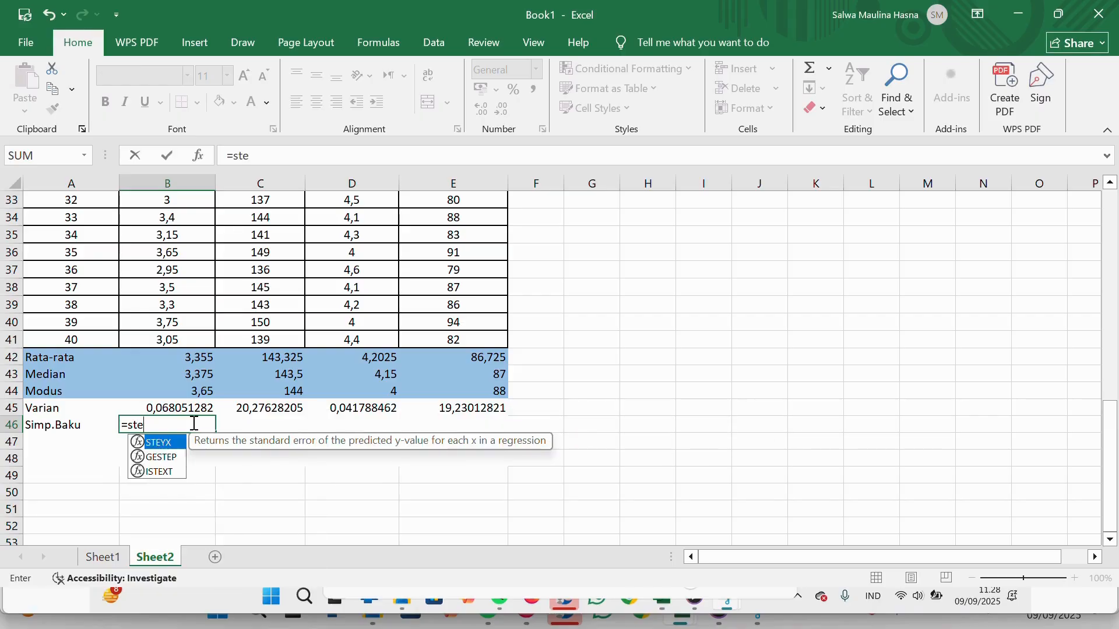
pyautogui.write('dev')
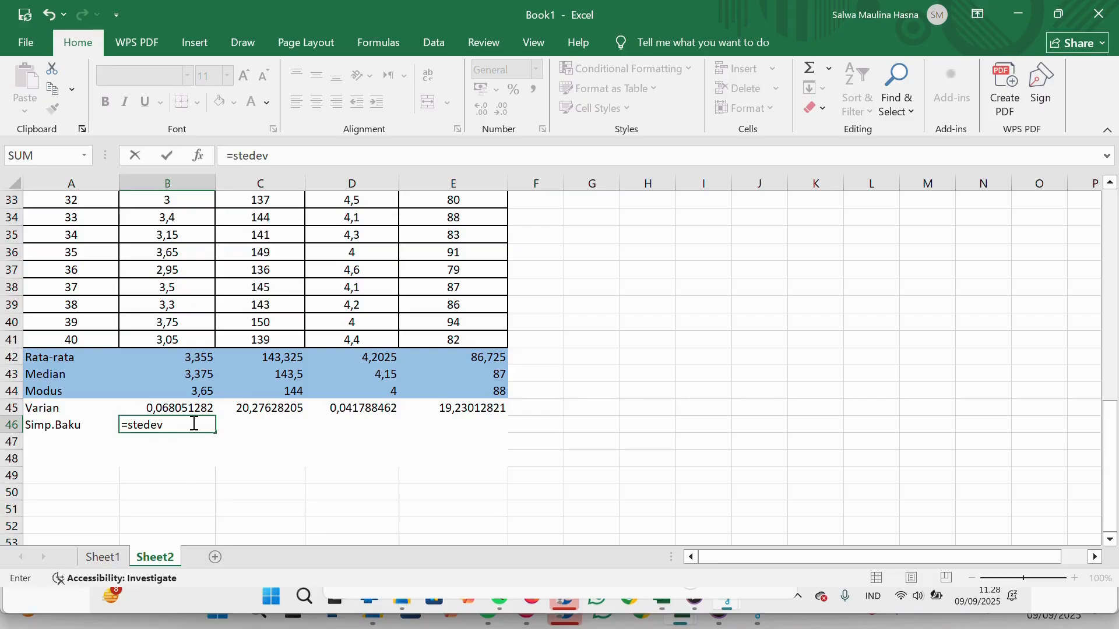
pyautogui.press('BackSpace')
pyautogui.press('BackSpace')
pyautogui.press('BackSpace')
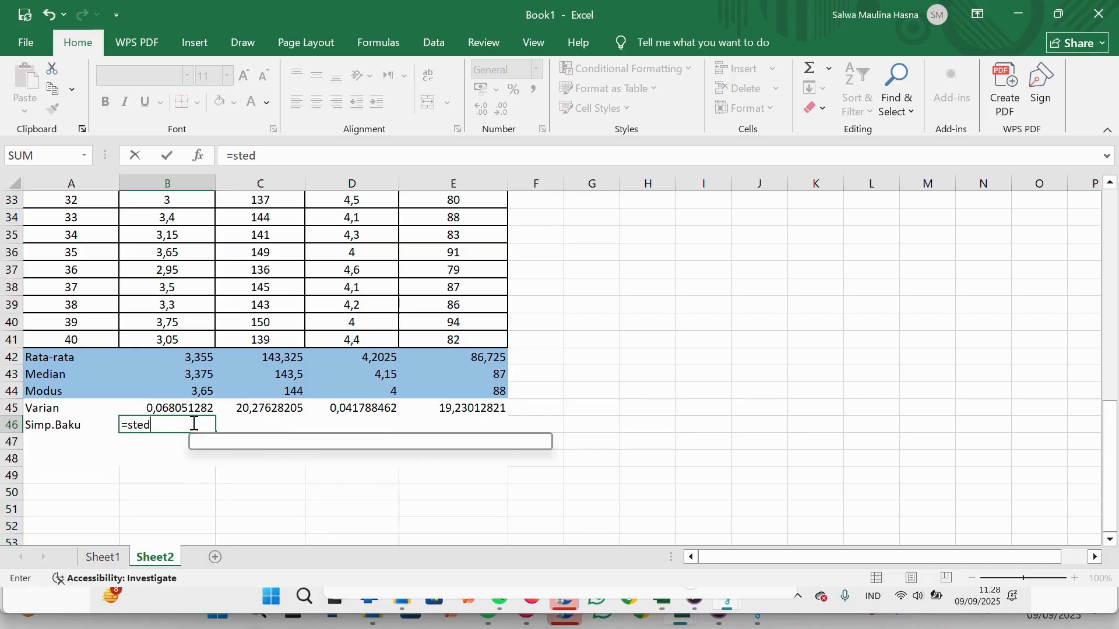
pyautogui.write('dev')
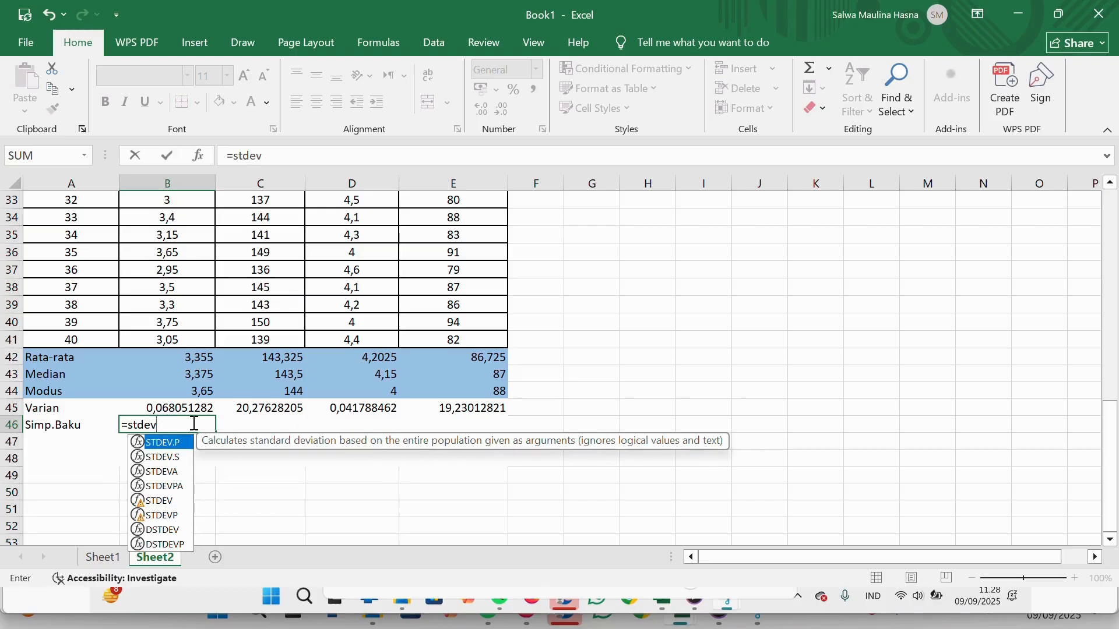
pyautogui.doubleClick(160, 501)
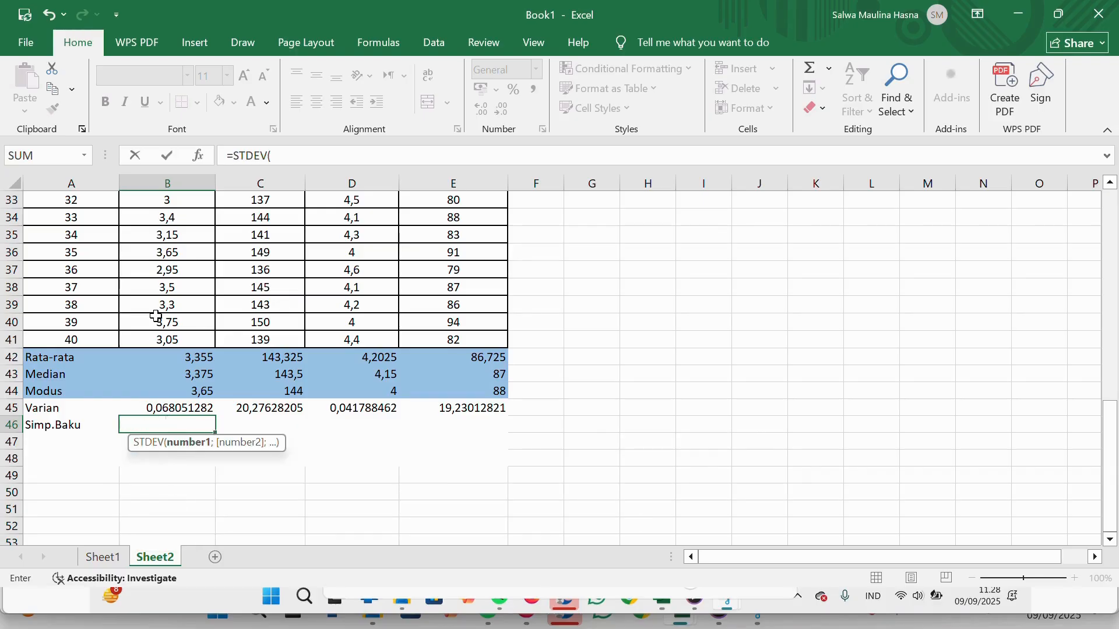
pyautogui.scroll(8, 160, 318)
pyautogui.scroll(3, 178, 269)
pyautogui.moveTo(169, 257); pyautogui.dragTo(167, 446)
pyautogui.press('Return')
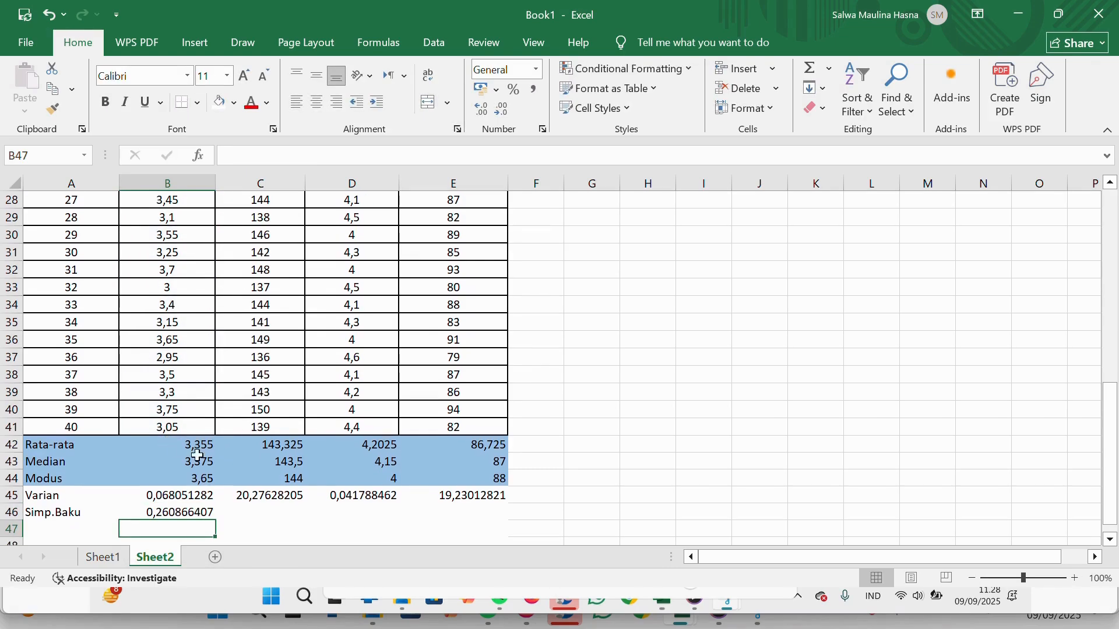
pyautogui.click(204, 511)
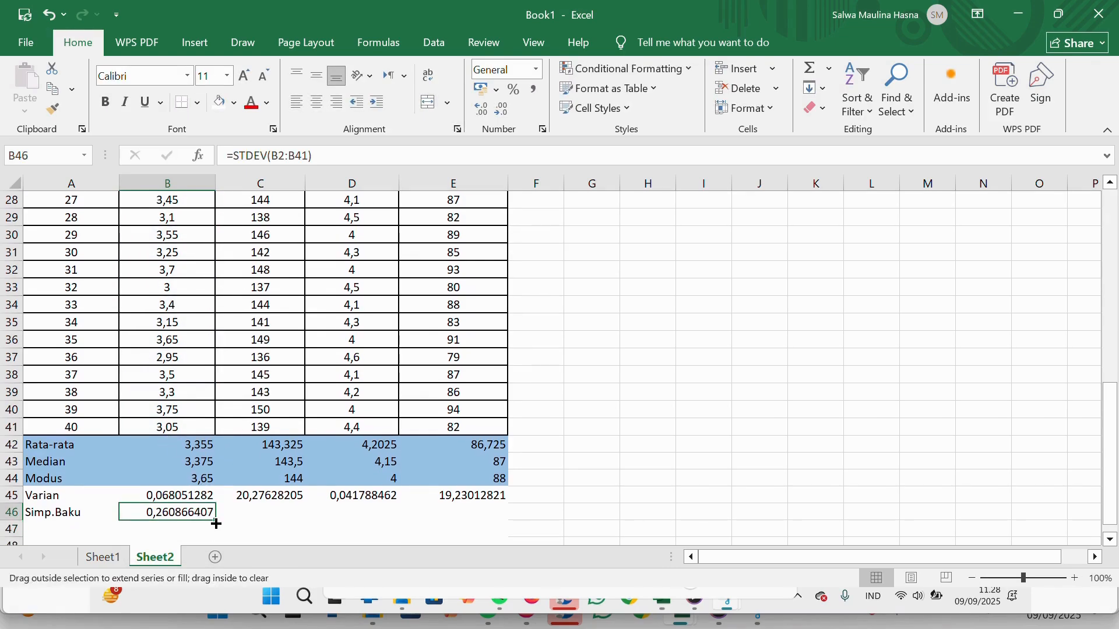
pyautogui.moveTo(216, 524); pyautogui.dragTo(475, 514)
# Step: Enter the label "Simp.Rata-rata" in cell A47
pyautogui.click(32, 529)
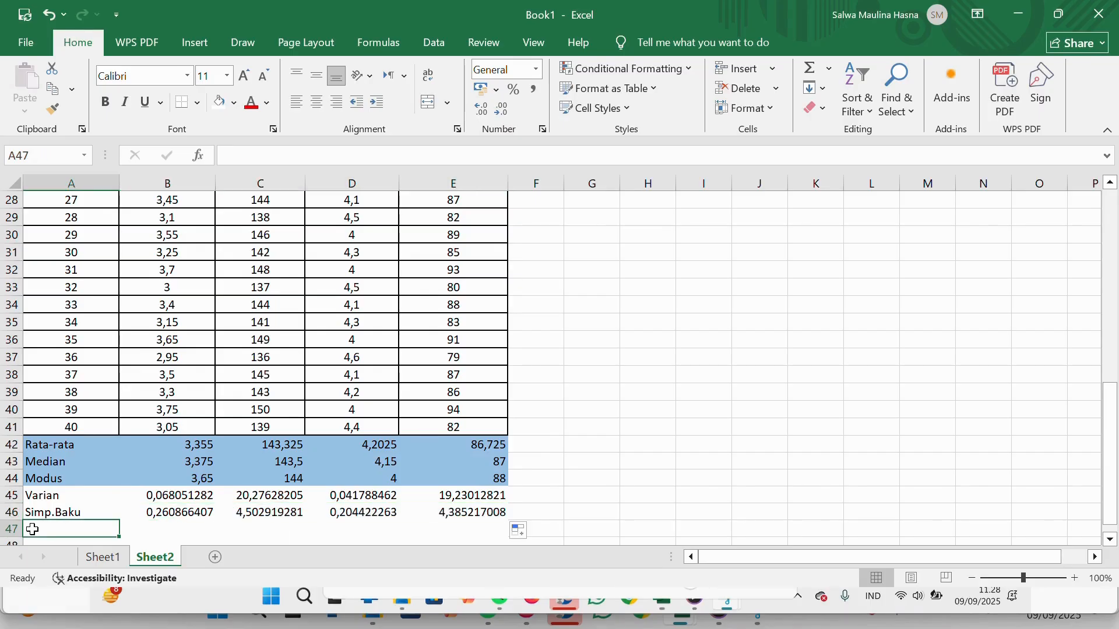
pyautogui.press('capslock')
pyautogui.write('Simp.Baku')
pyautogui.press('capslock')
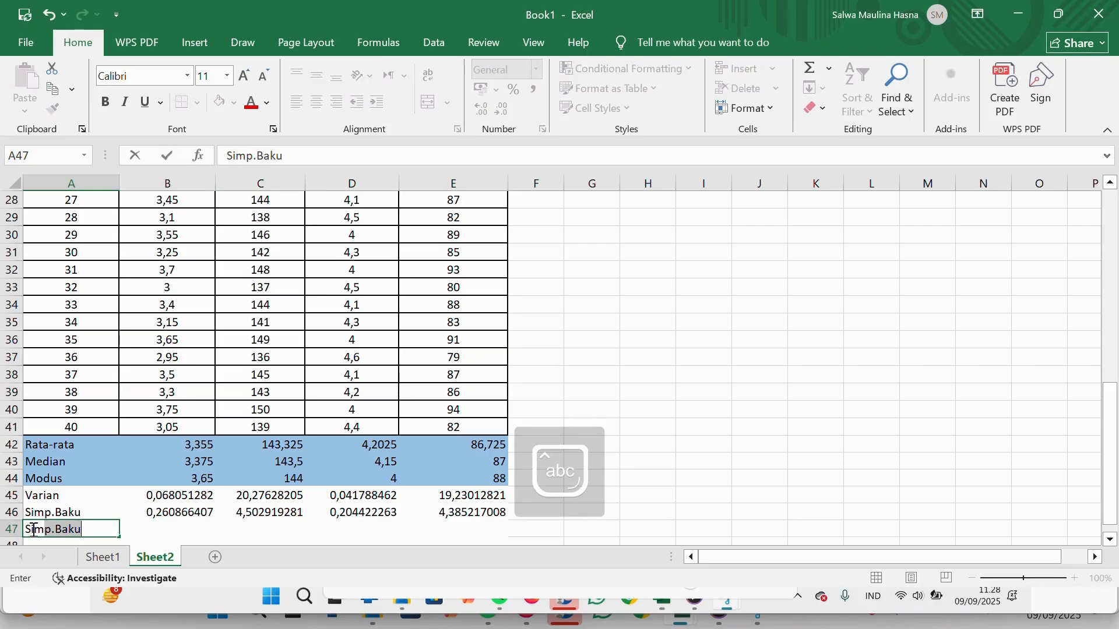
pyautogui.write('imp.Rata')
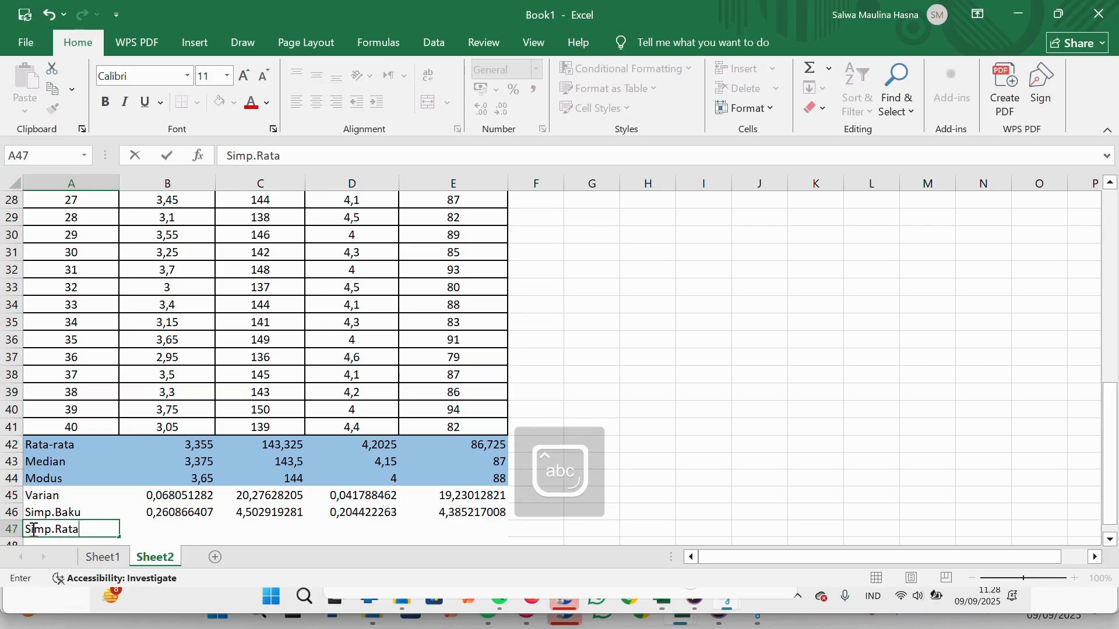
pyautogui.write('-rata')
pyautogui.press('Tab')
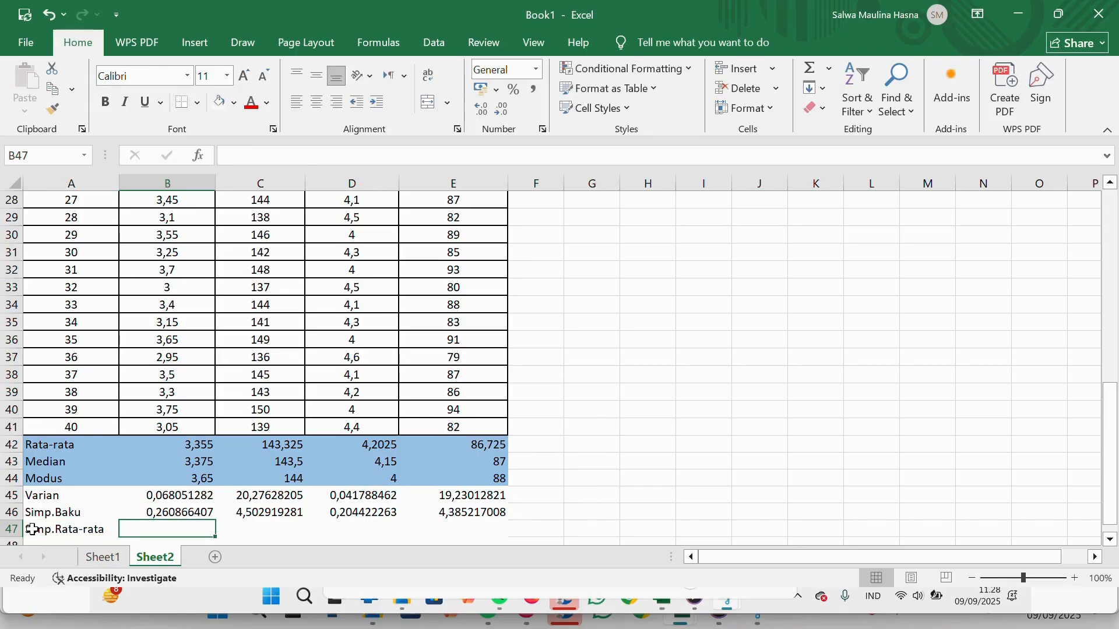
# Step: Calculate the average deviation of IPK in B47 with the AVEDEV function over B2:B41 and fill the formula across to E47
pyautogui.write('=')
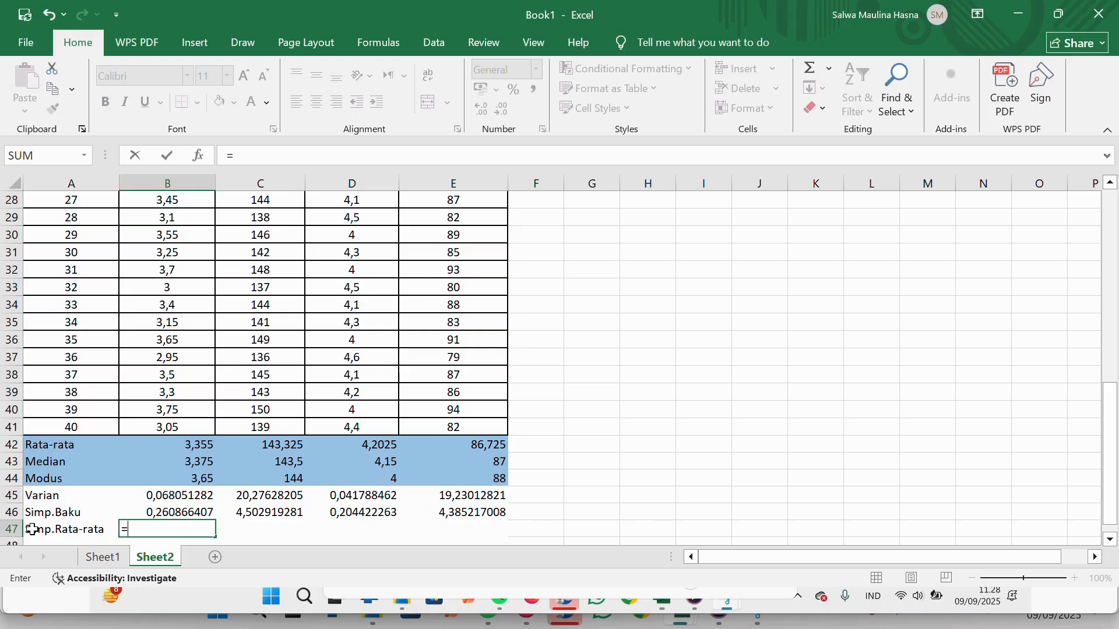
pyautogui.press('capslock')
pyautogui.write('A')
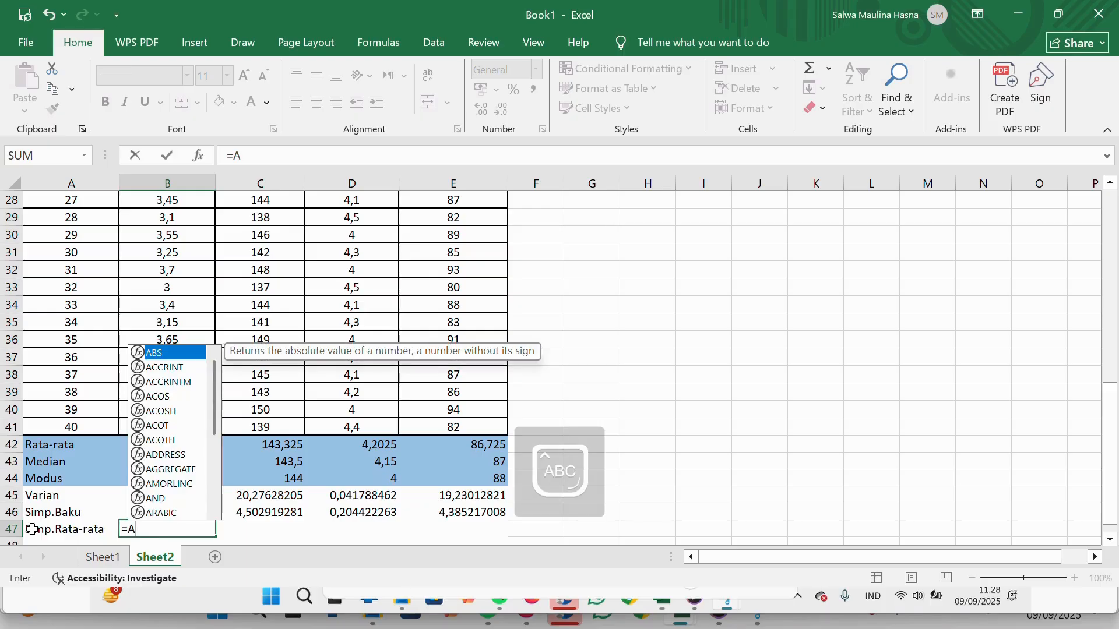
pyautogui.write('VE')
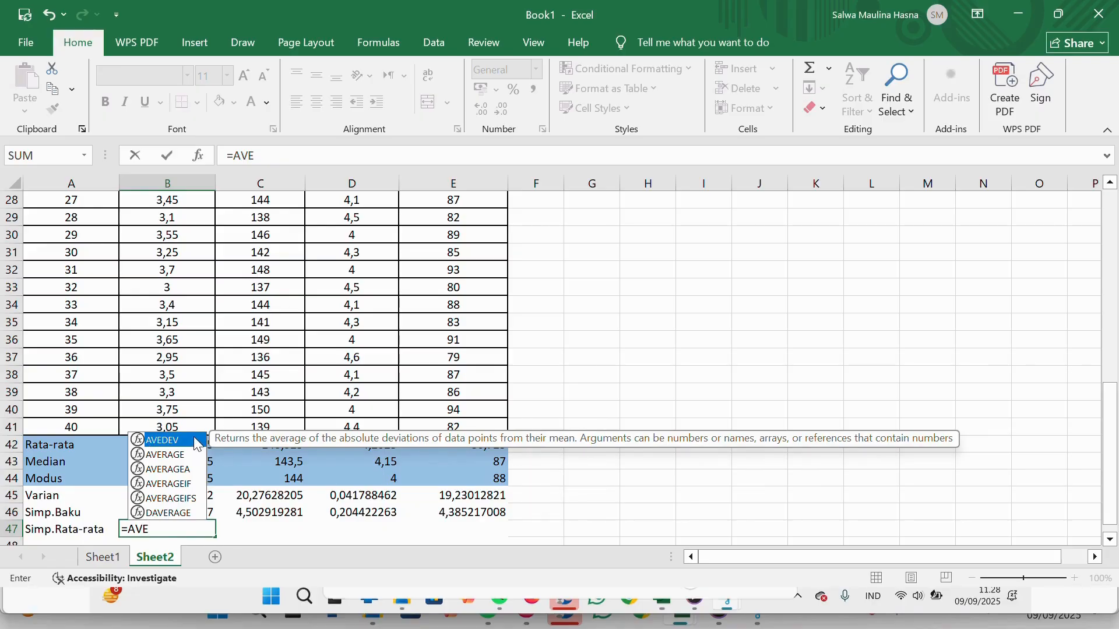
pyautogui.doubleClick(195, 441)
pyautogui.scroll(9, 167, 358)
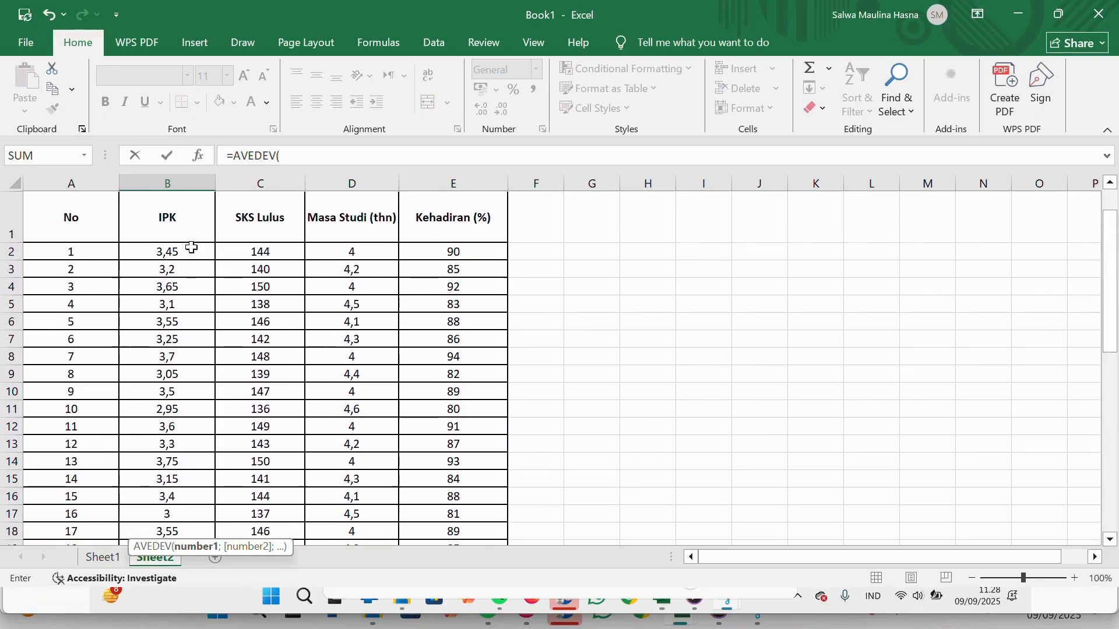
pyautogui.moveTo(192, 248); pyautogui.dragTo(194, 463)
pyautogui.press('Return')
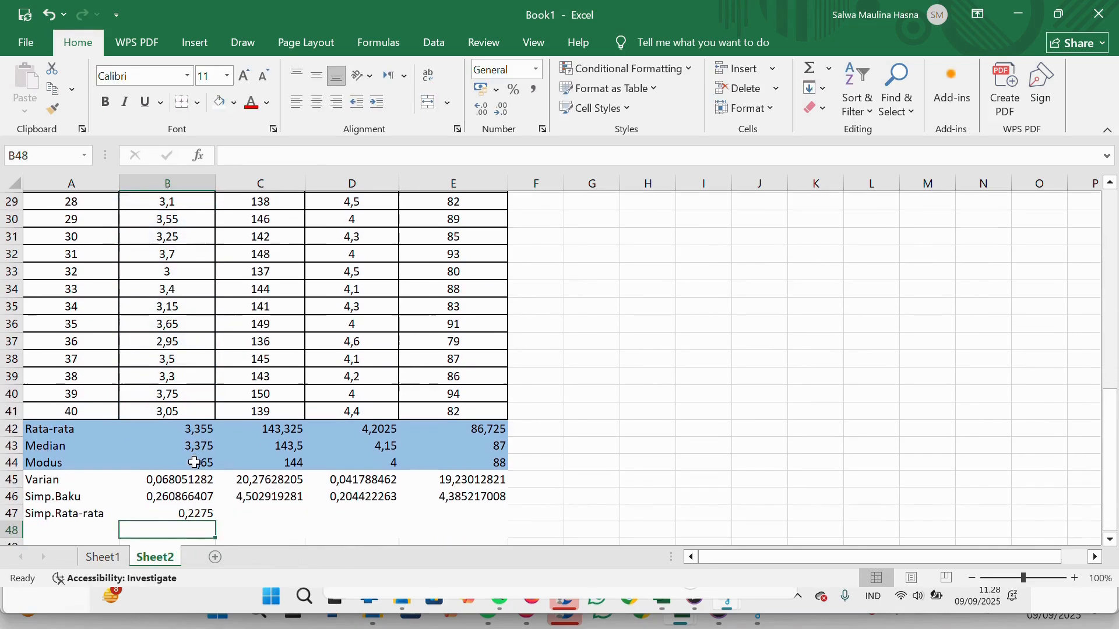
pyautogui.click(200, 512)
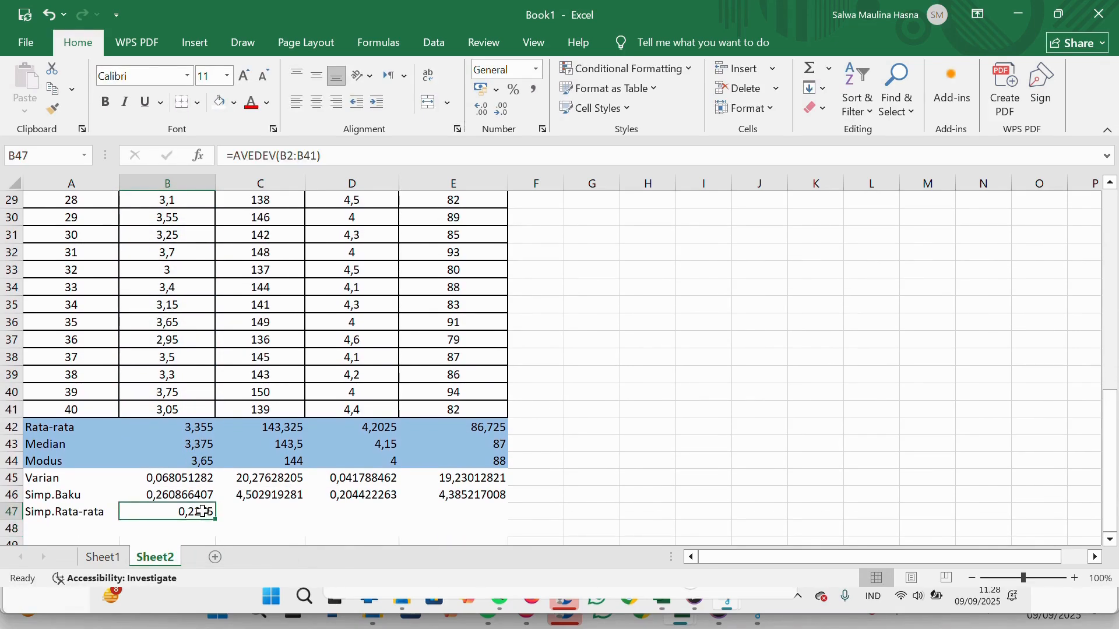
pyautogui.moveTo(215, 519); pyautogui.dragTo(475, 512)
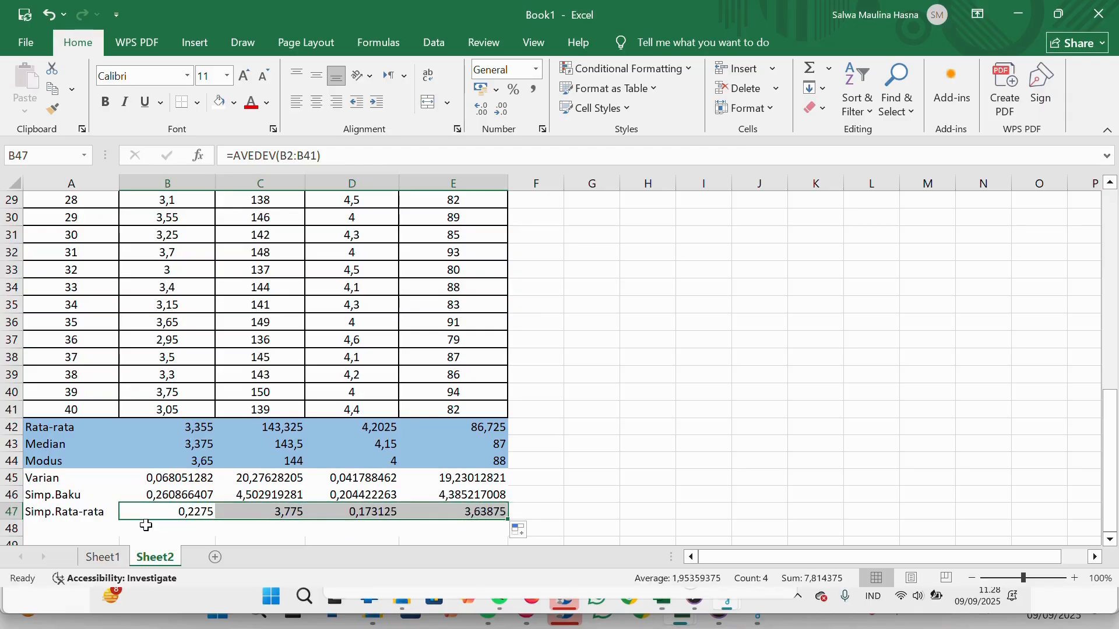
# Step: Enter the label "Jangkauan" in cell A48
pyautogui.click(94, 527)
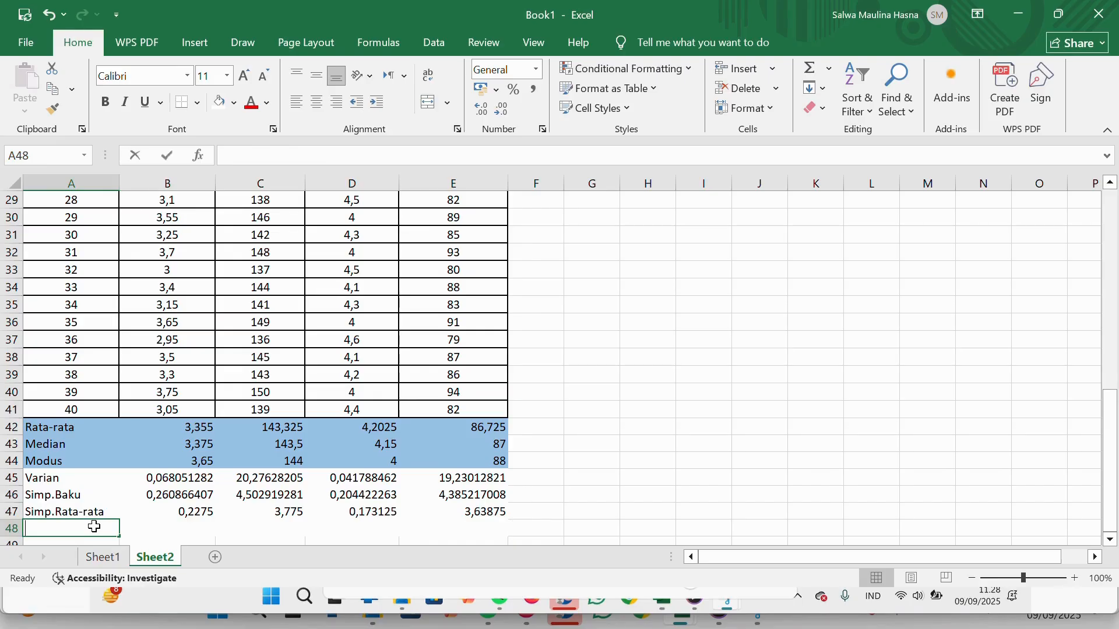
pyautogui.write('Jangkauan')
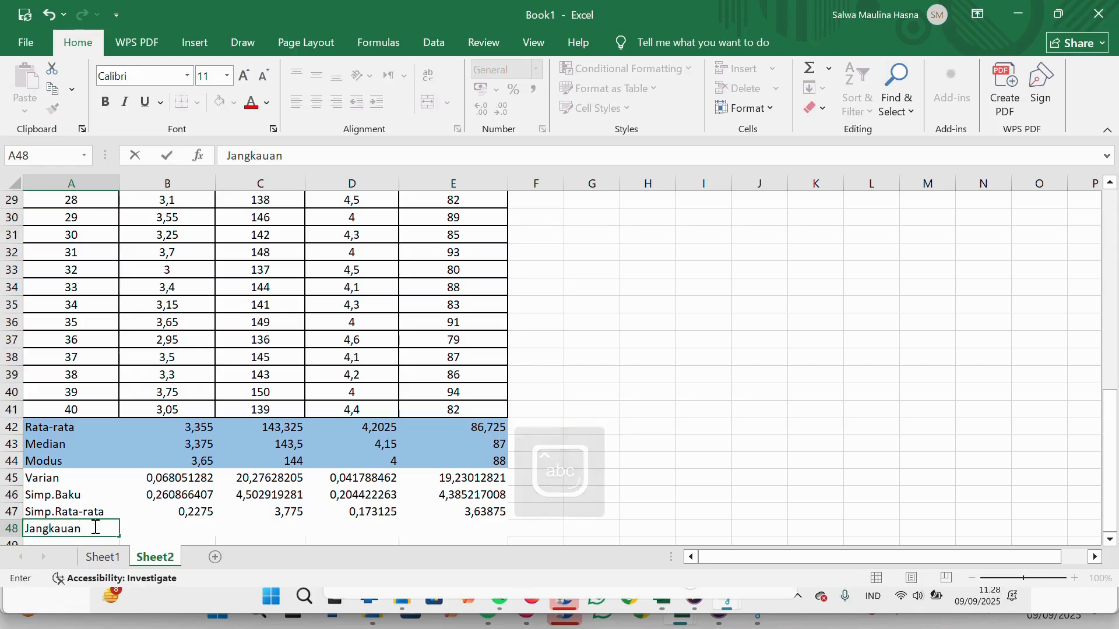
pyautogui.press('Tab')
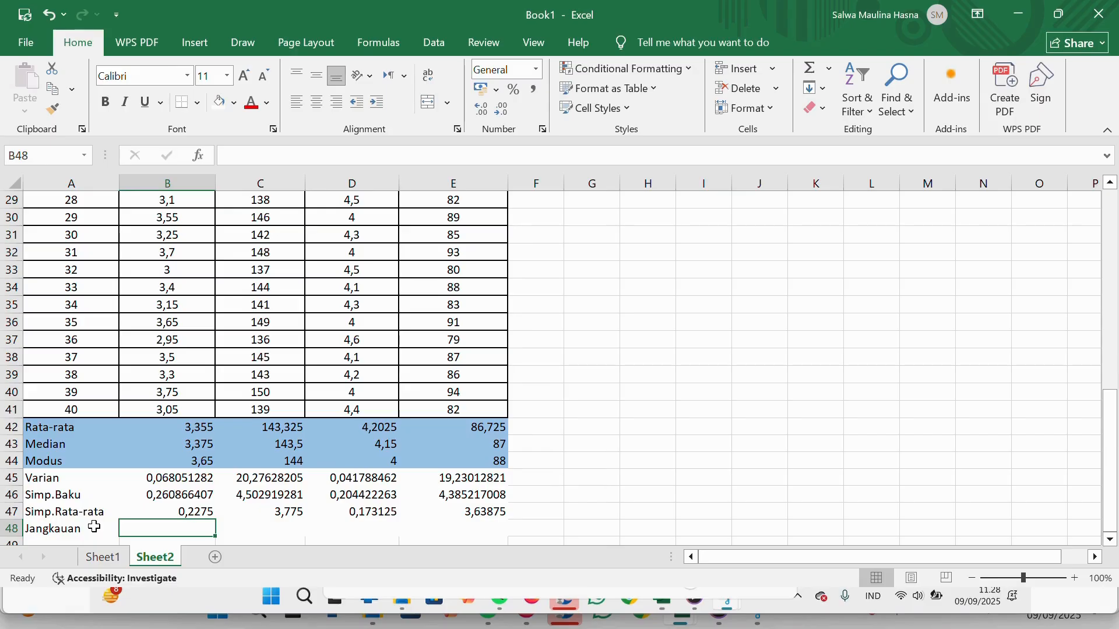
# Step: Begin the range formula for IPK in B48 with the MAX function over B2:B41
pyautogui.write('=')
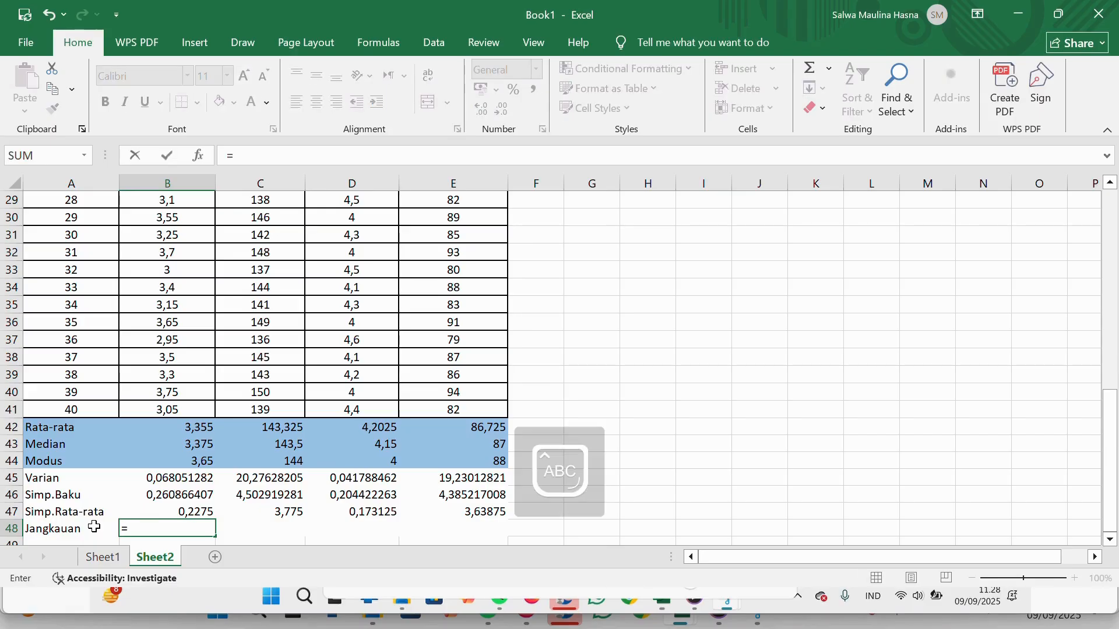
pyautogui.write('MAX')
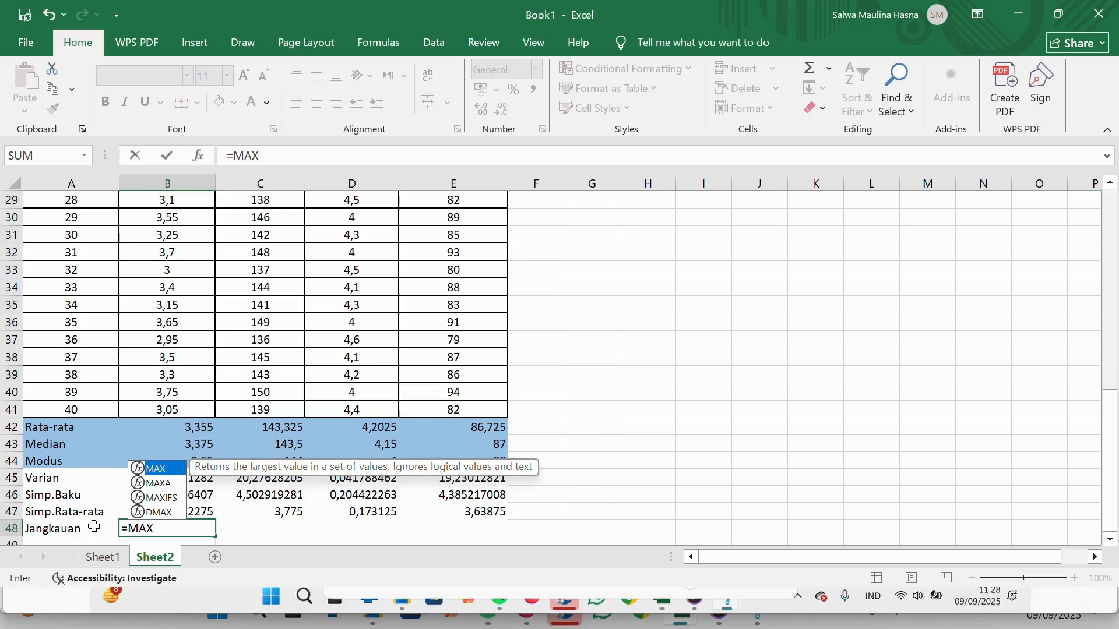
pyautogui.write('(')
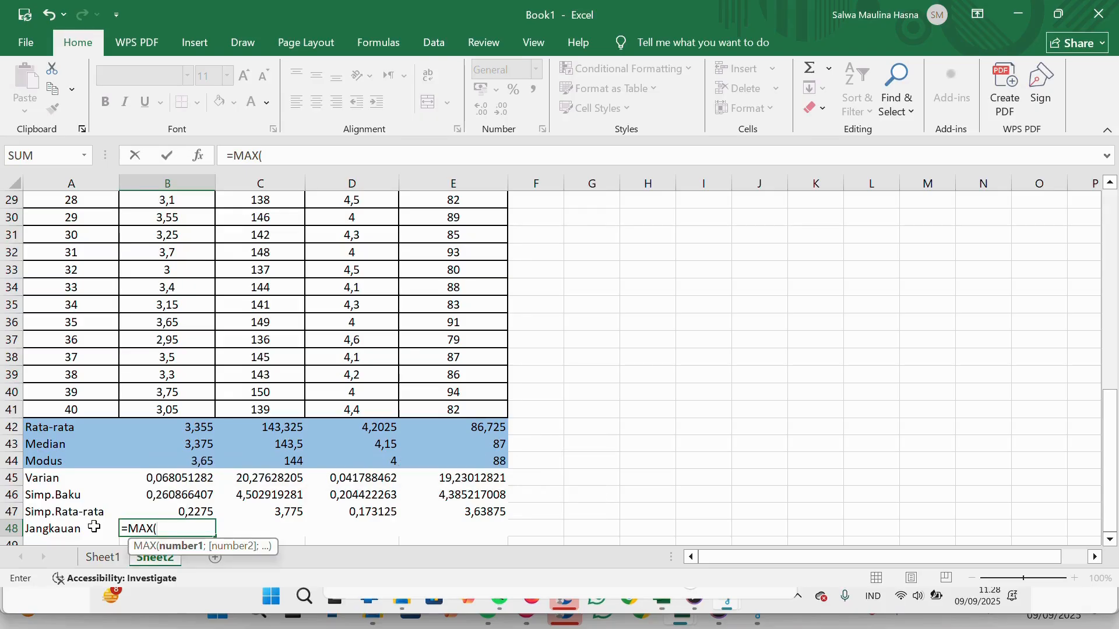
pyautogui.scroll(1, 173, 360)
pyautogui.scroll(9, 173, 360)
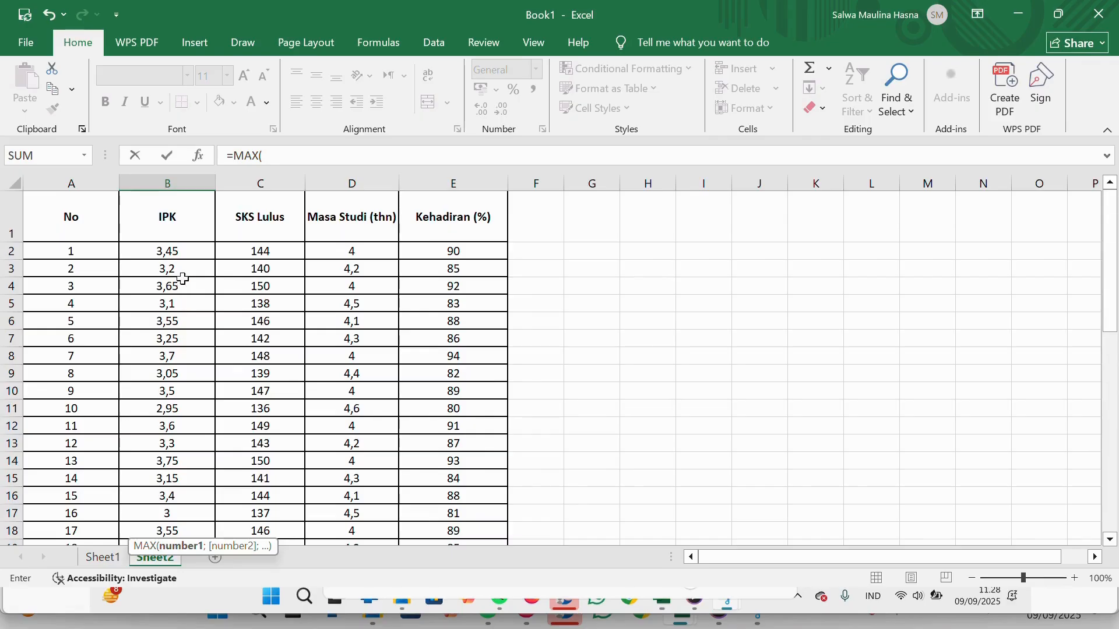
pyautogui.moveTo(183, 250); pyautogui.dragTo(152, 409)
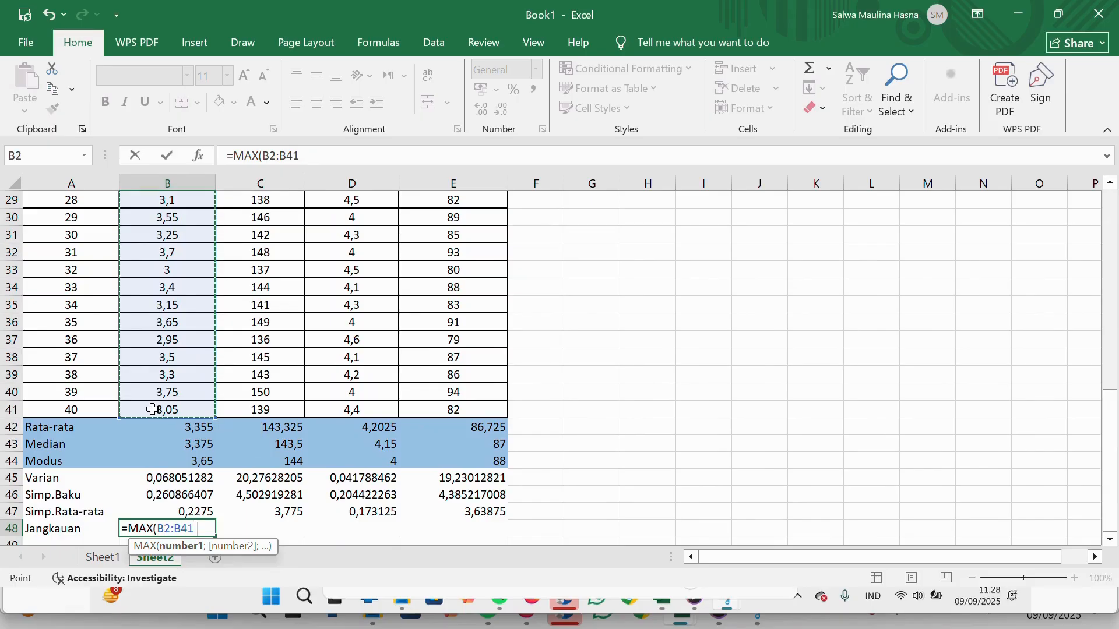
pyautogui.write(')')
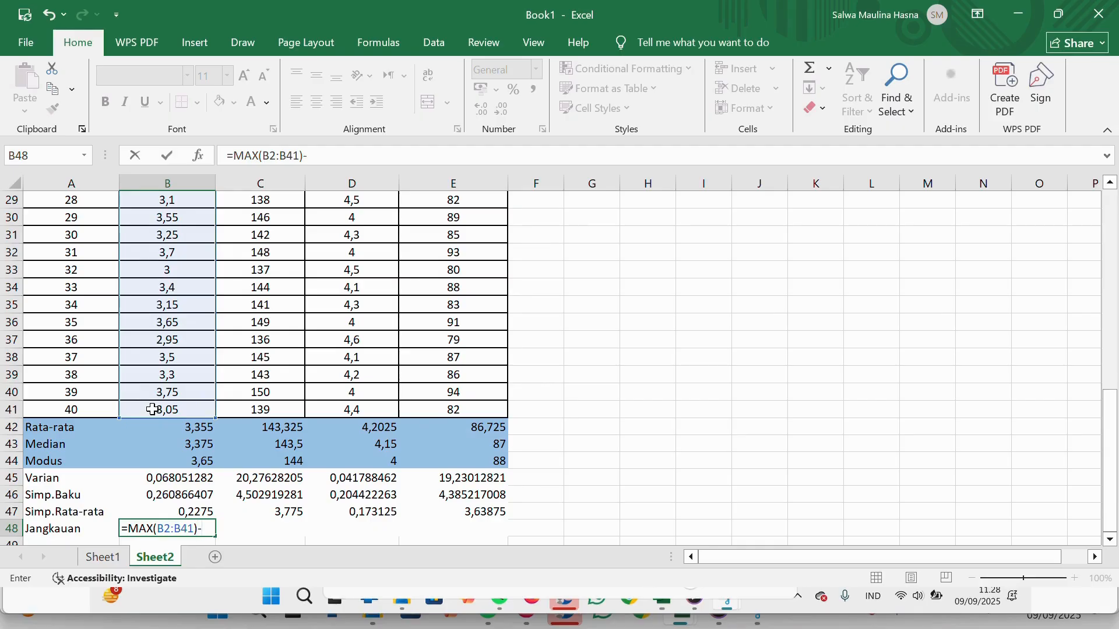
# Step: Complete the B48 formula by subtracting the MIN of B2:B41, and fill it across to E48
pyautogui.write('-M')
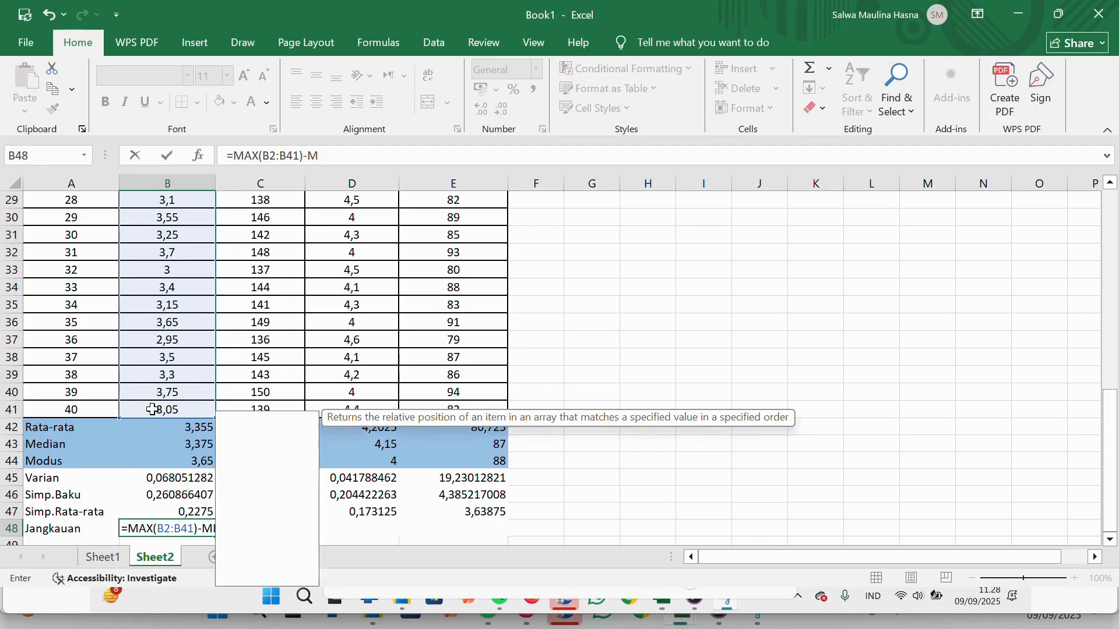
pyautogui.write('IN(')
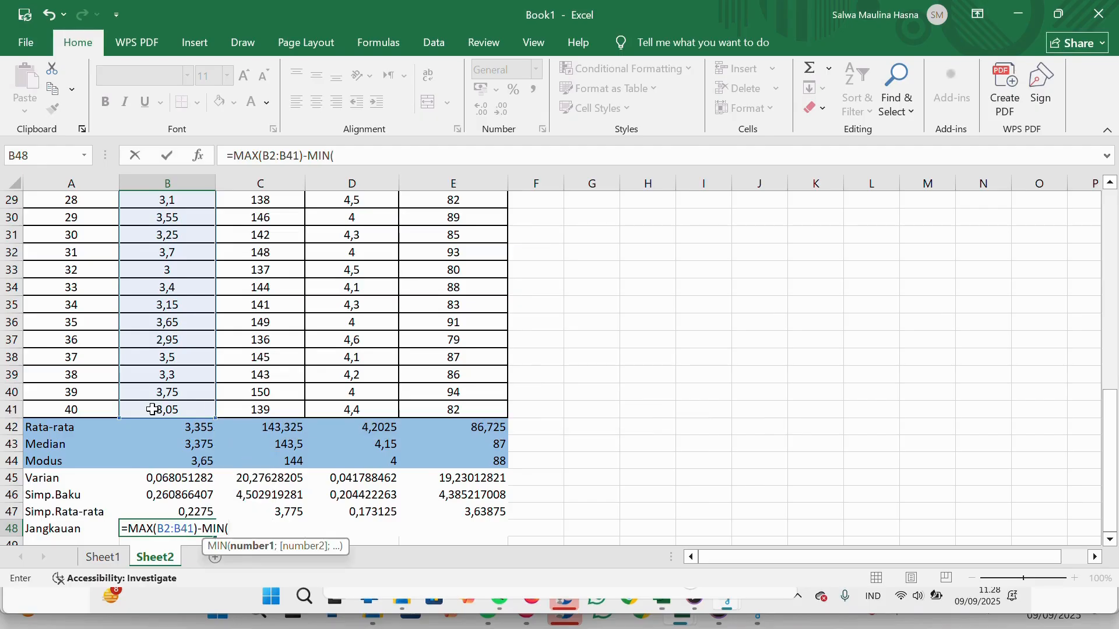
pyautogui.scroll(10, 162, 317)
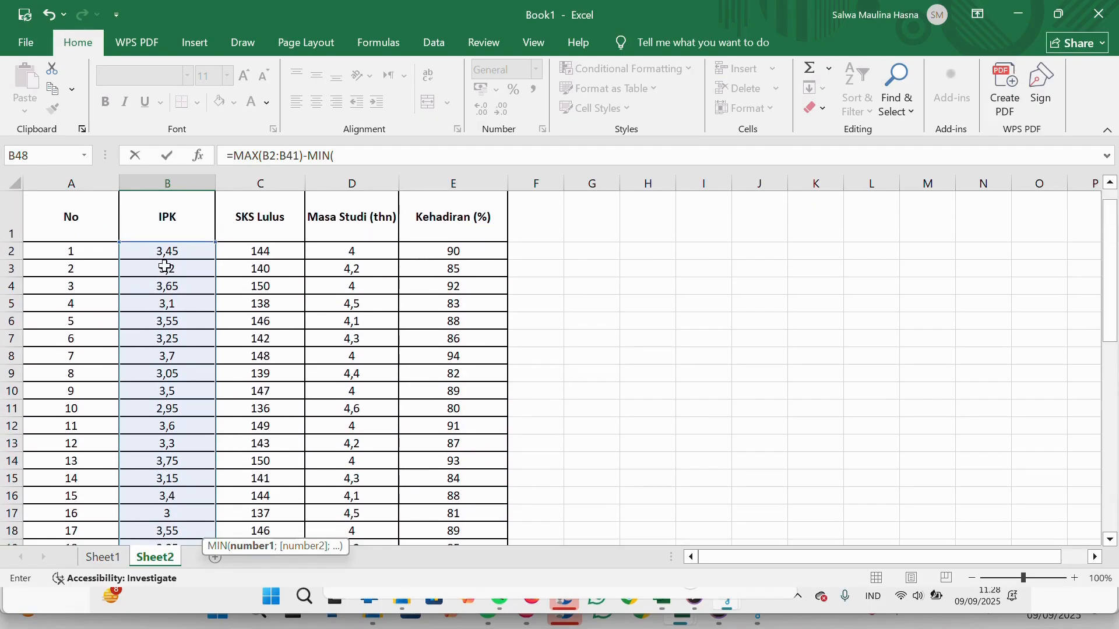
pyautogui.click(167, 251)
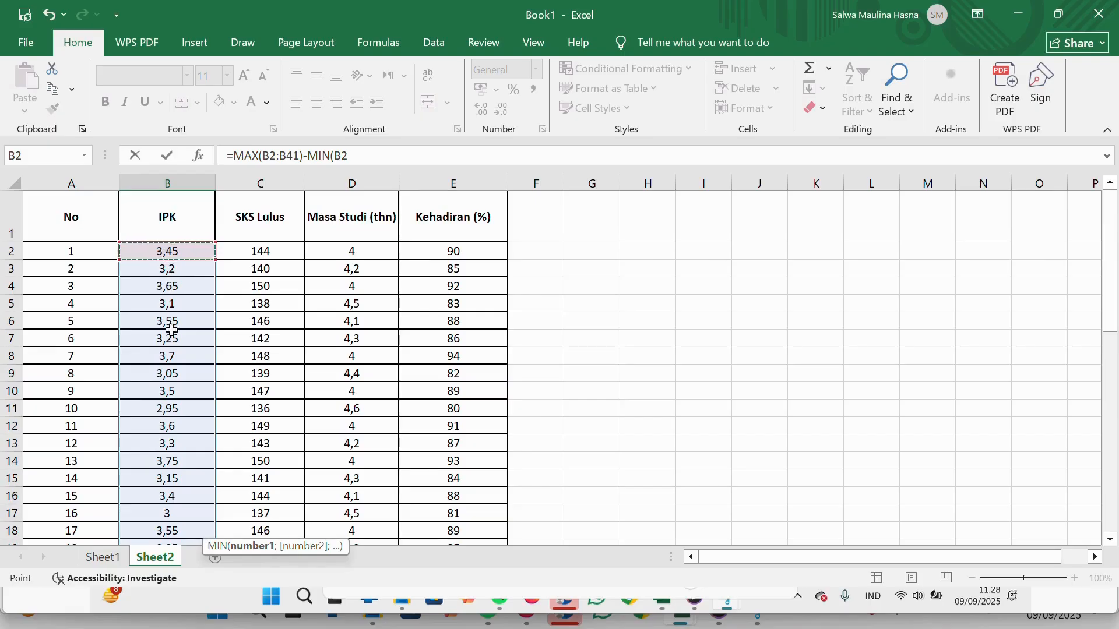
pyautogui.moveTo(173, 252); pyautogui.dragTo(196, 497)
pyautogui.write(')')
pyautogui.press('Return')
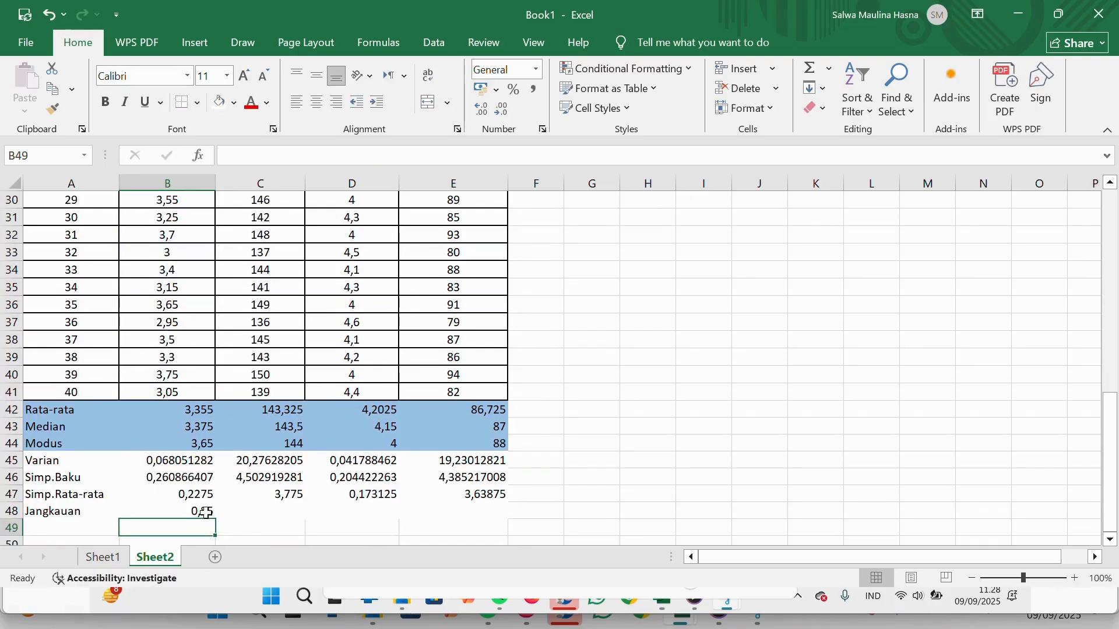
pyautogui.click(206, 512)
pyautogui.moveTo(219, 518); pyautogui.dragTo(465, 516)
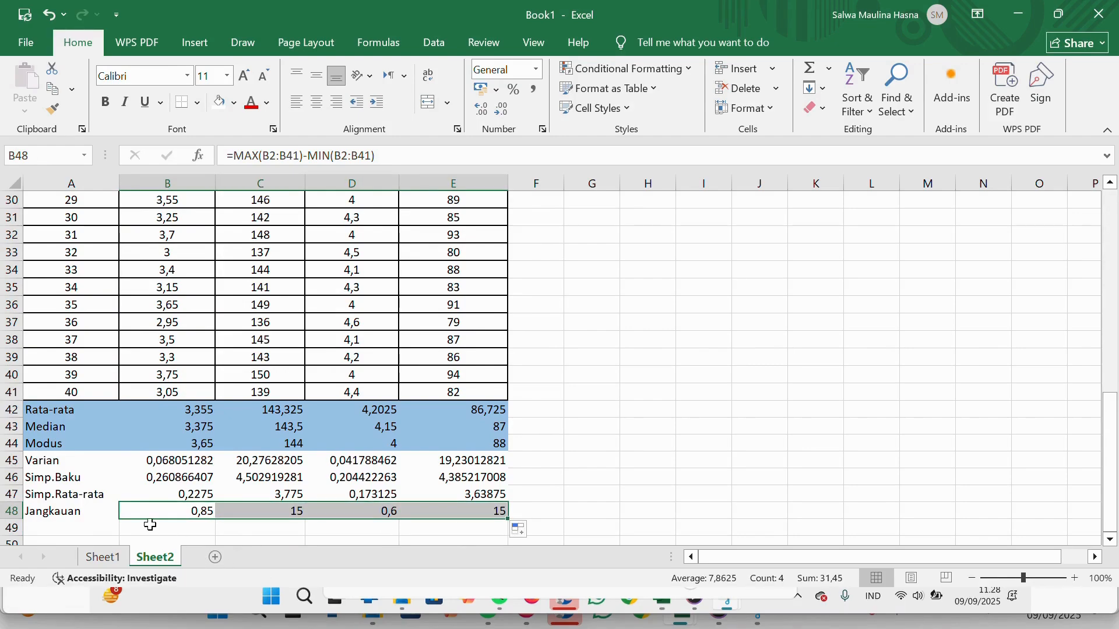
# Step: Enter the label "Q1" in cell A49
pyautogui.click(99, 528)
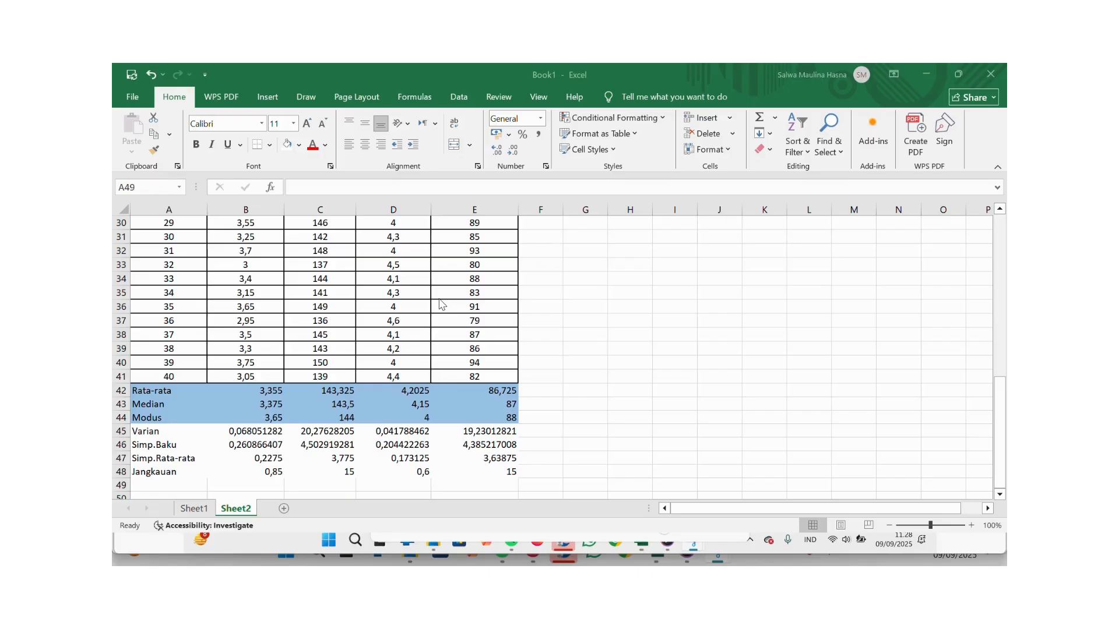
pyautogui.scroll(-1, 378, 299)
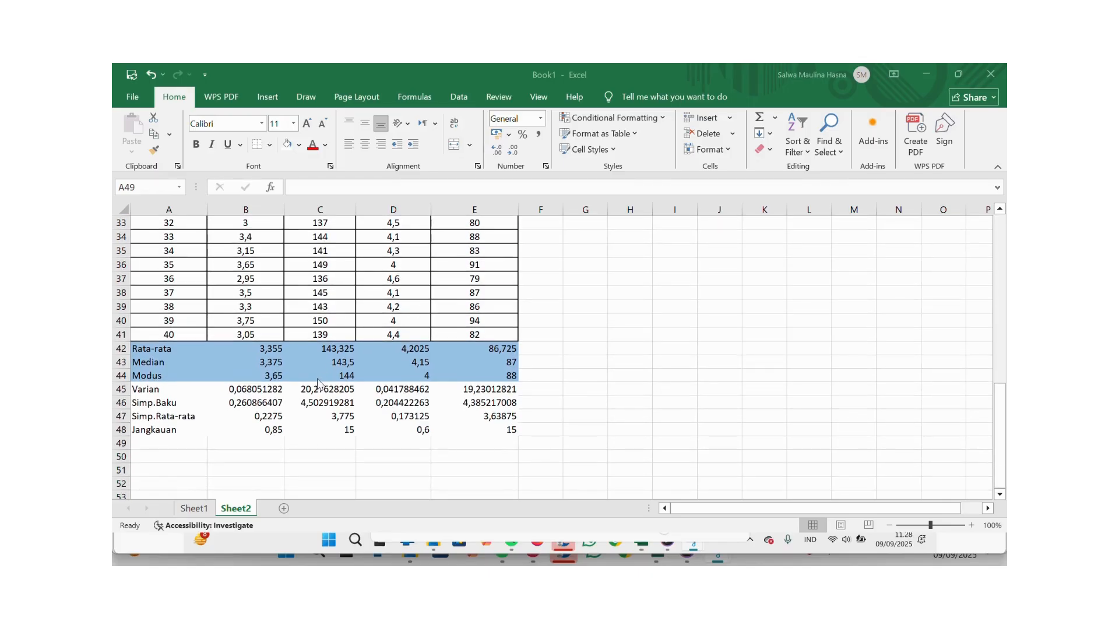
pyautogui.click(146, 442)
pyautogui.write('Q1')
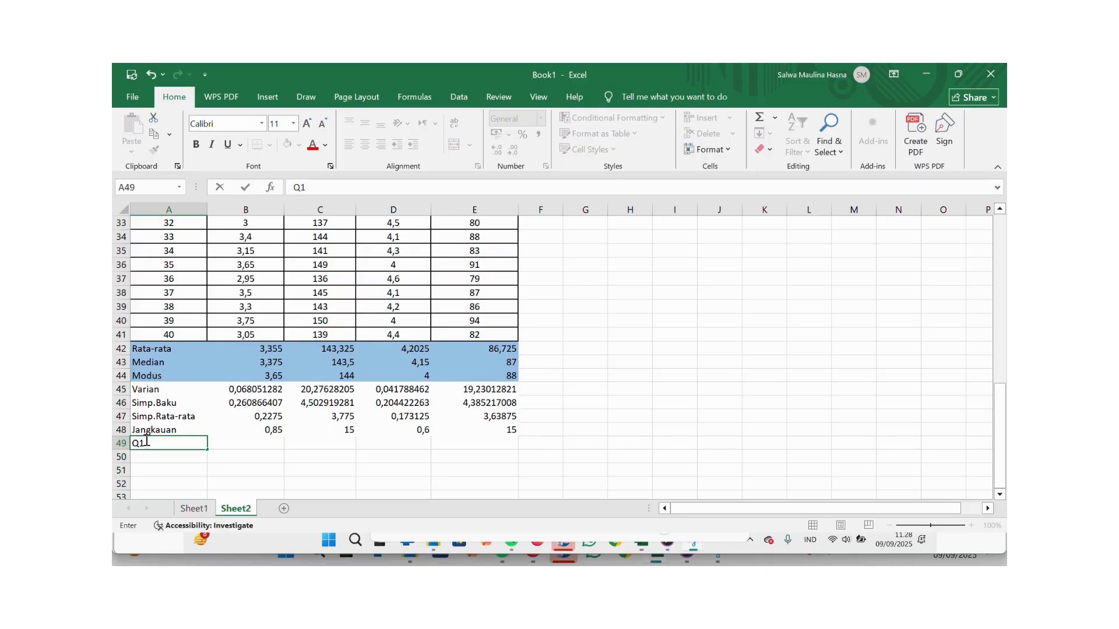
pyautogui.press('Tab')
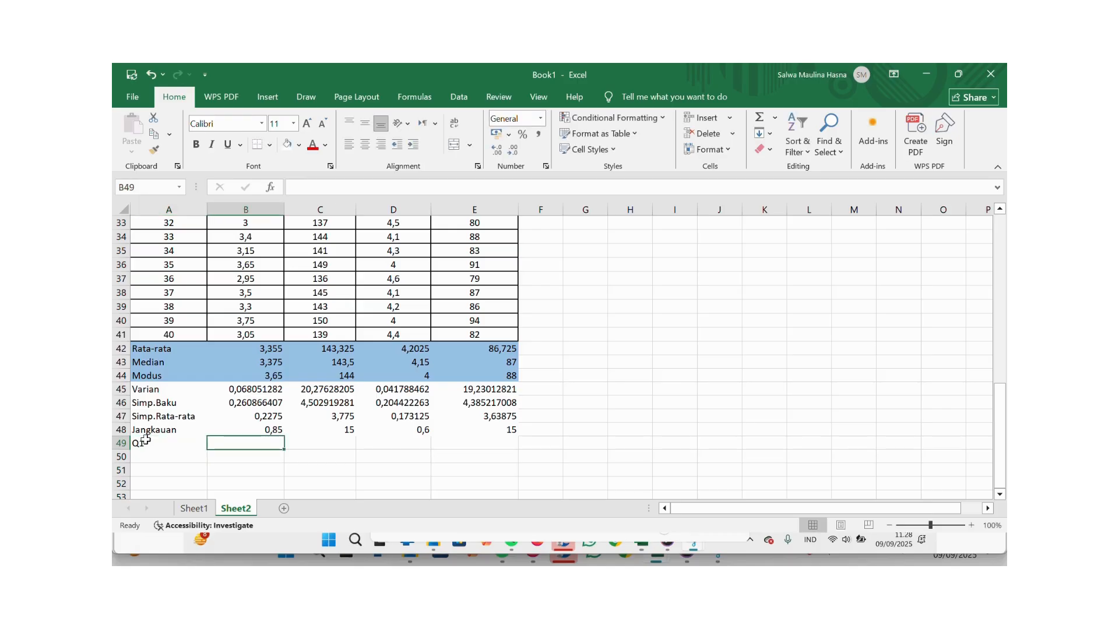
# Step: Begin the first-quartile formula for IPK in B49 with QUARTILE.EXC over B2:B41
pyautogui.scroll(1, 257, 473)
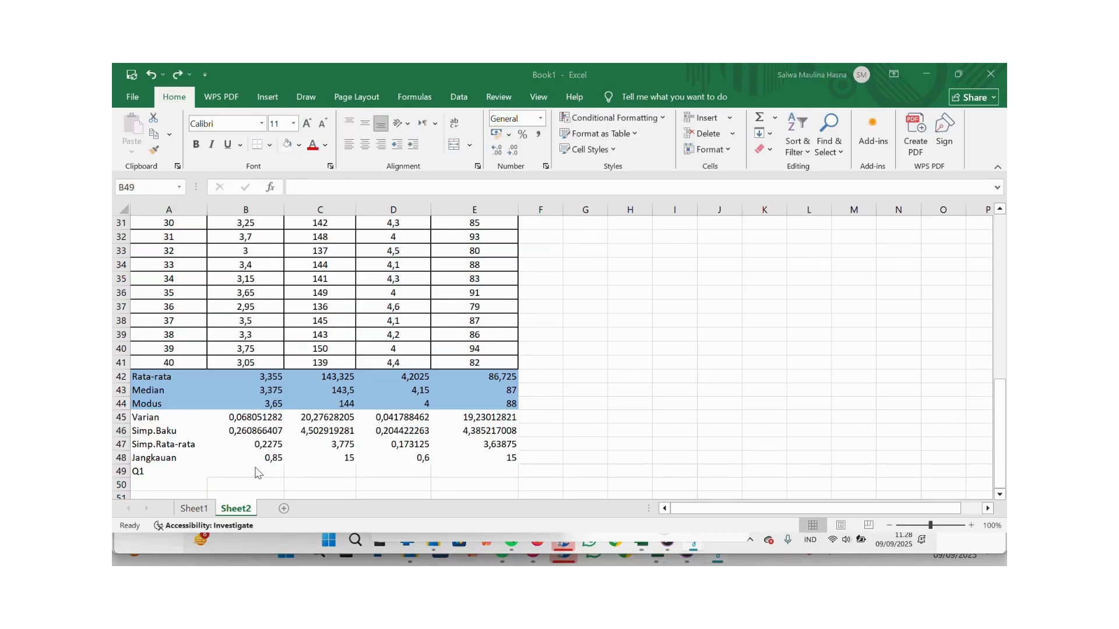
pyautogui.click(256, 467)
pyautogui.write('=')
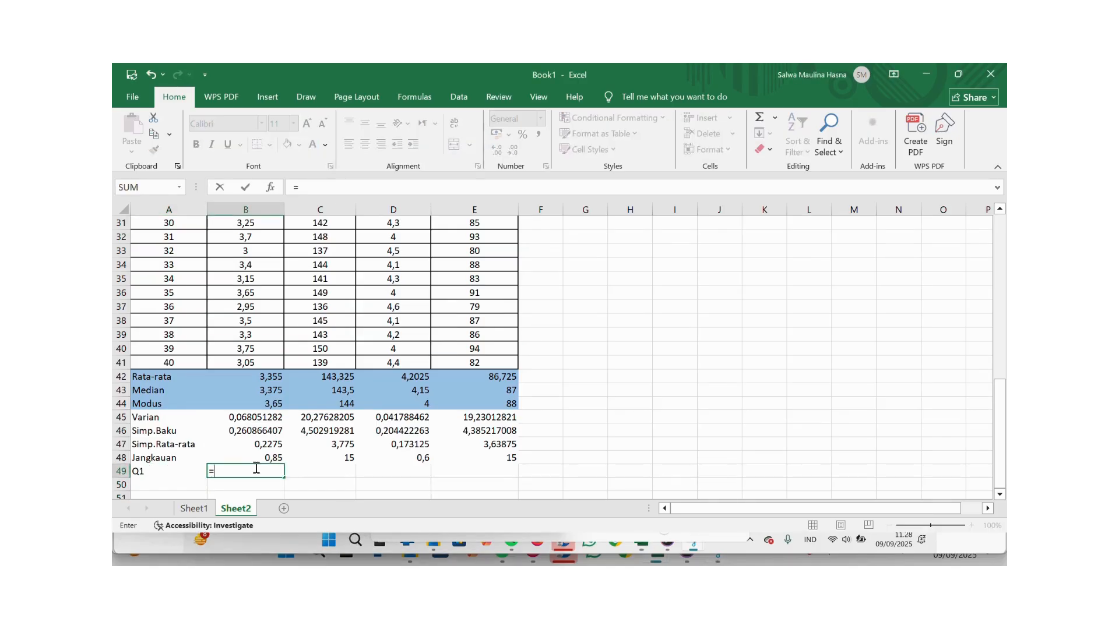
pyautogui.write('QUA')
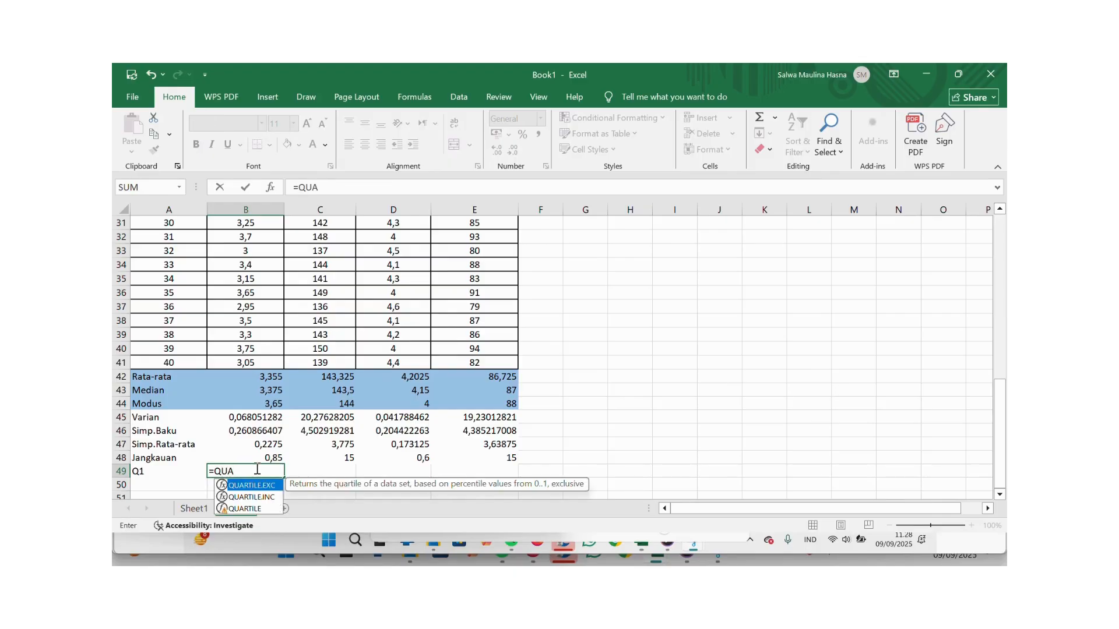
pyautogui.press('Tab')
pyautogui.scroll(5, 247, 387)
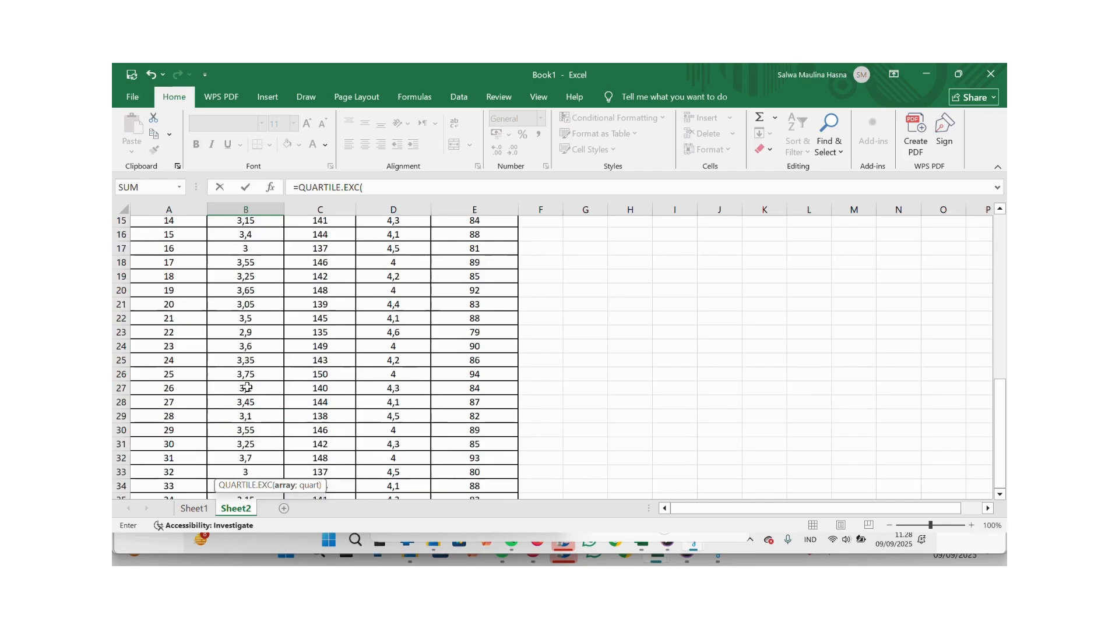
pyautogui.scroll(5, 247, 388)
pyautogui.moveTo(245, 264); pyautogui.dragTo(244, 386)
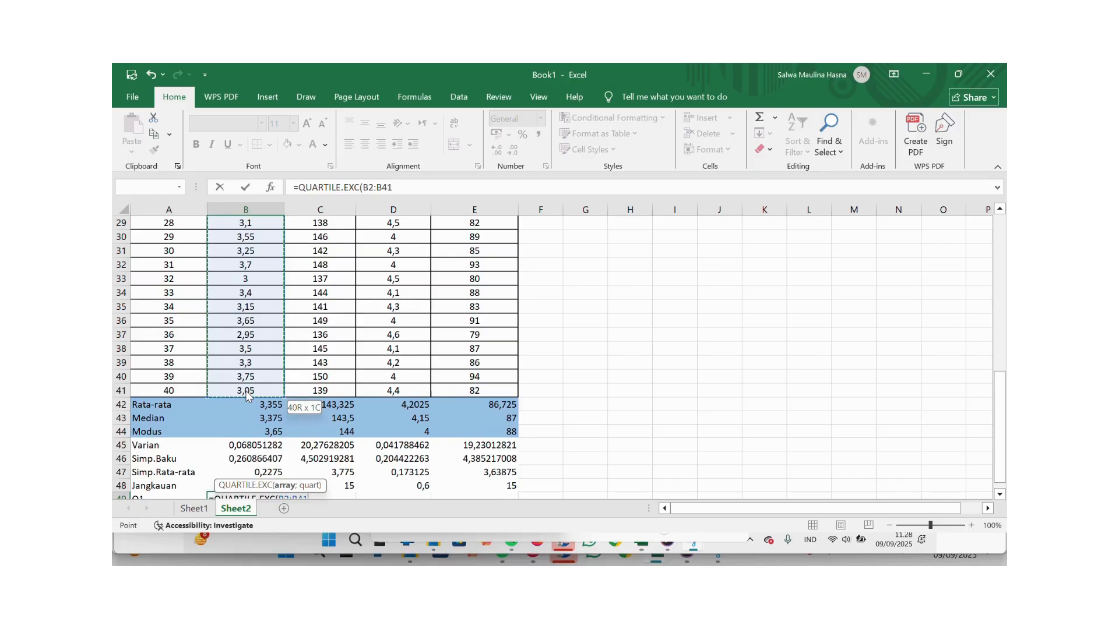
pyautogui.scroll(1, 251, 408)
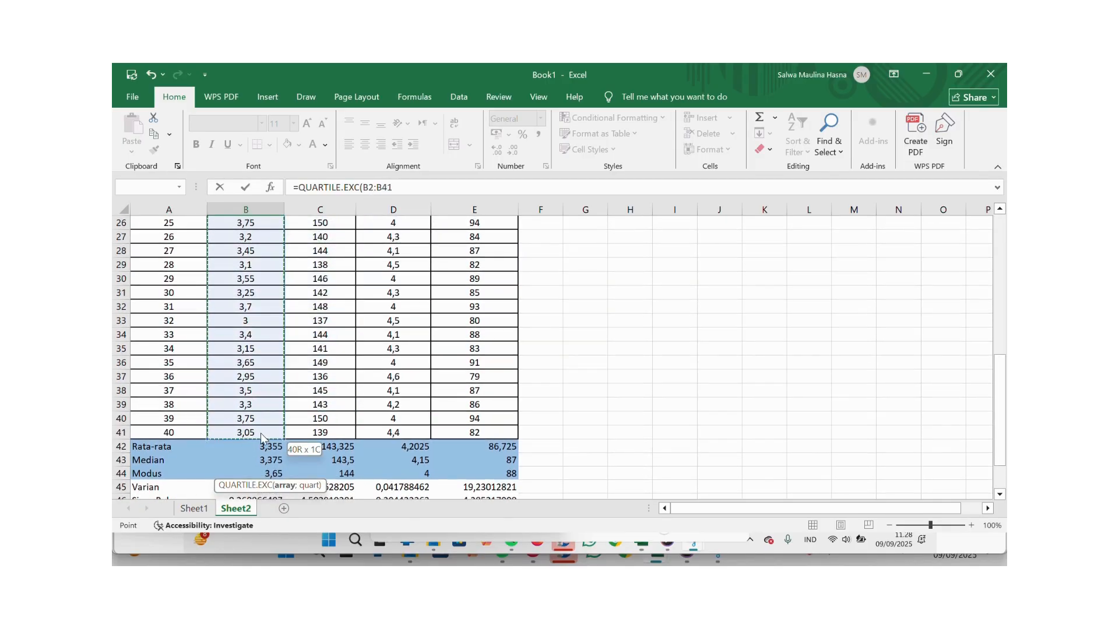
# Step: Complete the B49 formula with 1 as the quartile argument, and fill it across to E49
pyautogui.click(399, 188)
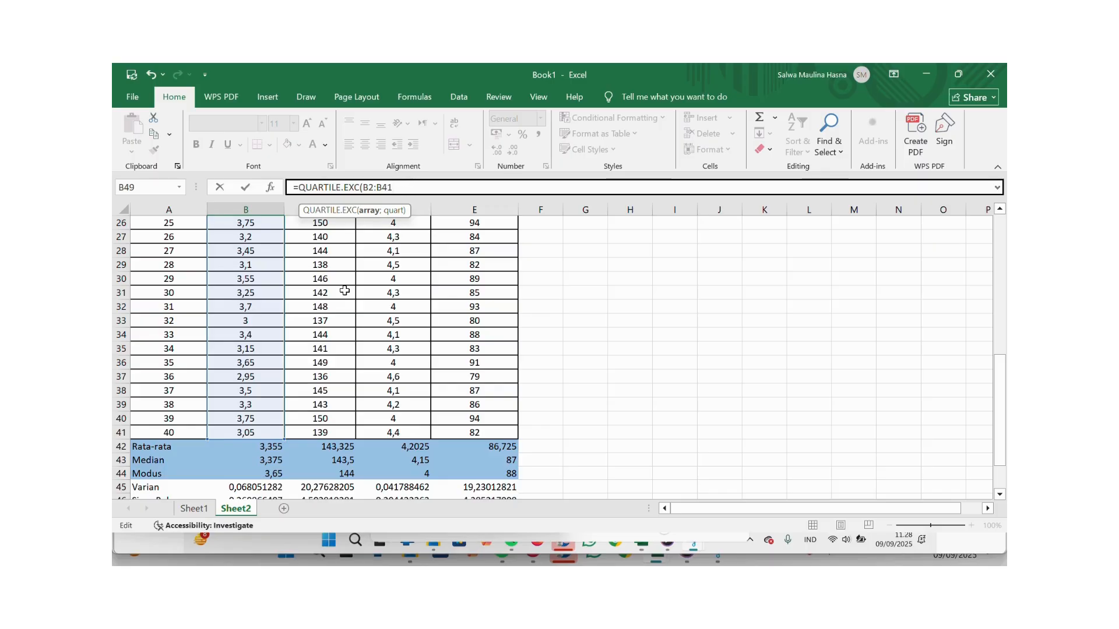
pyautogui.write(';')
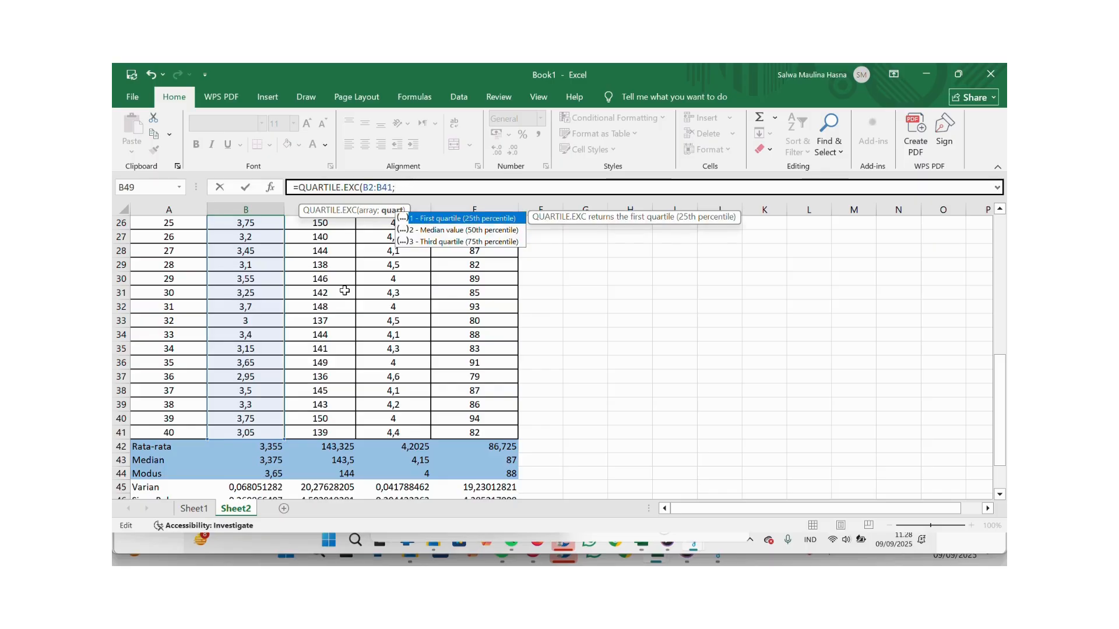
pyautogui.write('1')
pyautogui.write(')')
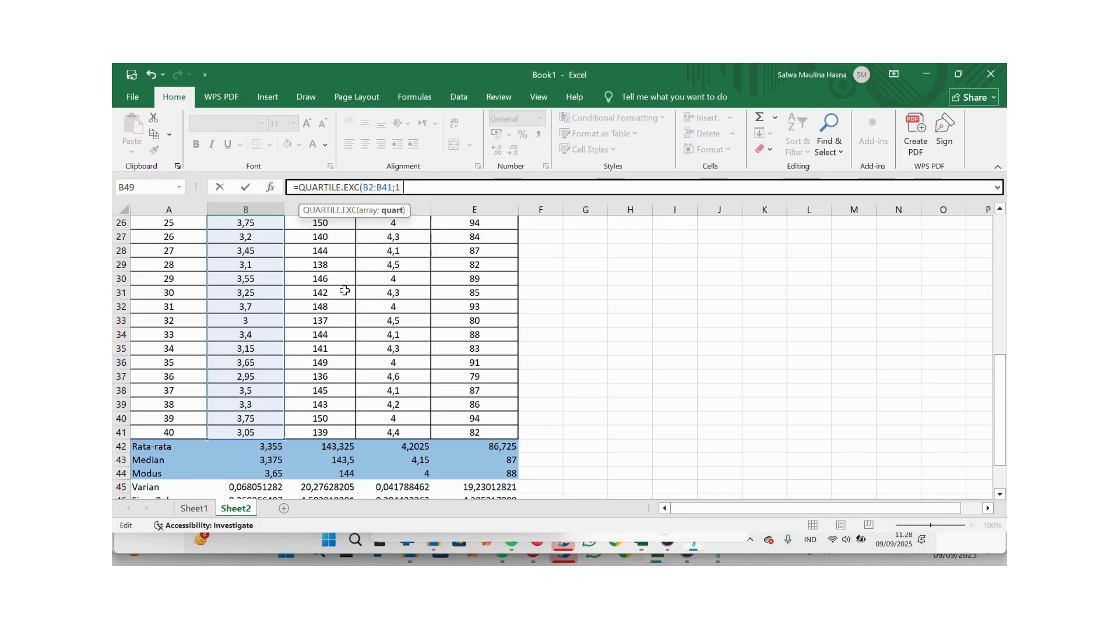
pyautogui.press('Return')
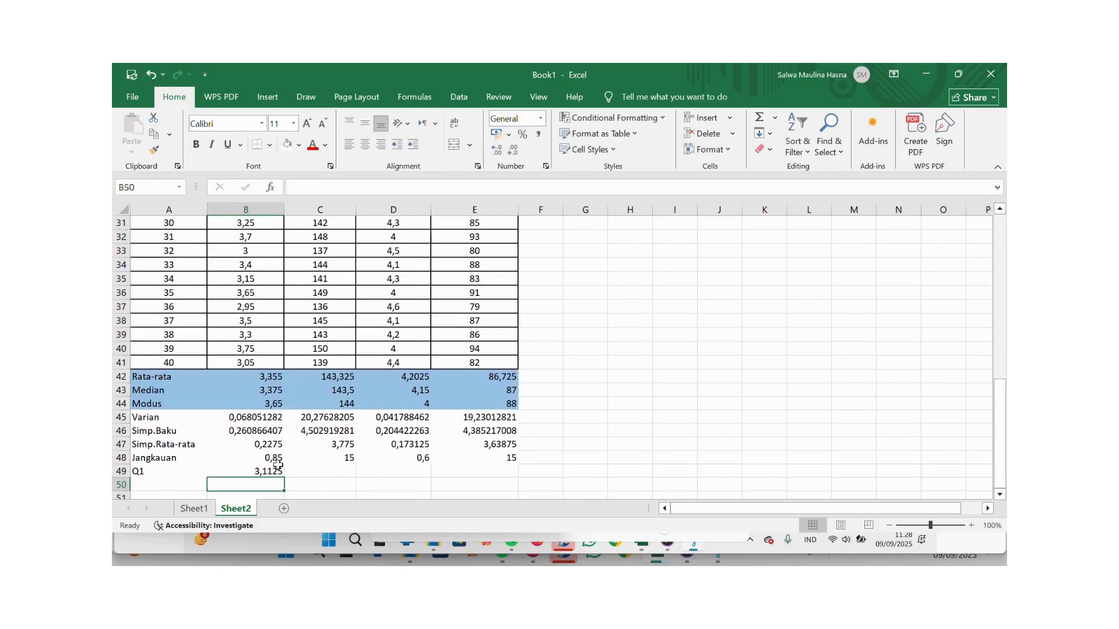
pyautogui.click(273, 471)
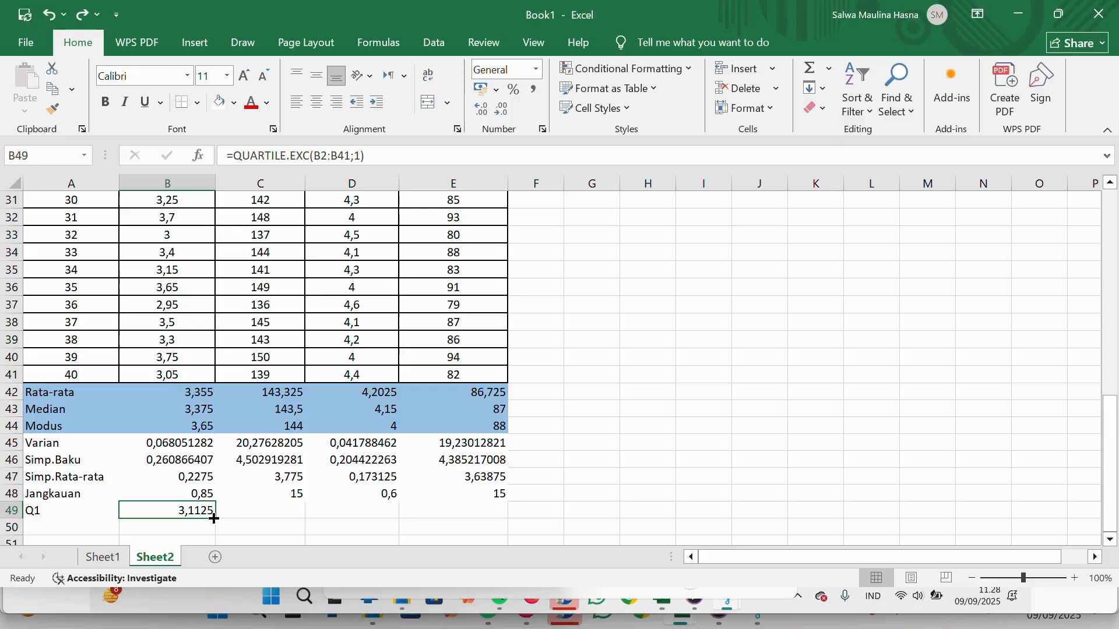
pyautogui.moveTo(284, 477); pyautogui.dragTo(408, 477)
pyautogui.moveTo(370, 519); pyautogui.dragTo(490, 511)
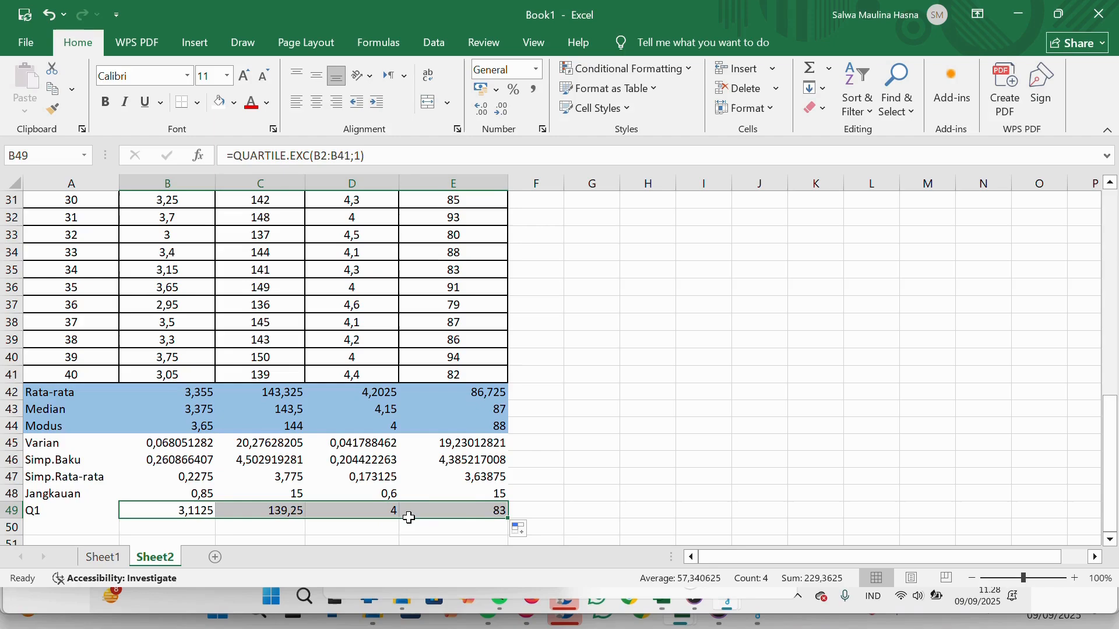
# Step: Enter the label "Q2" in cell A50
pyautogui.click(69, 523)
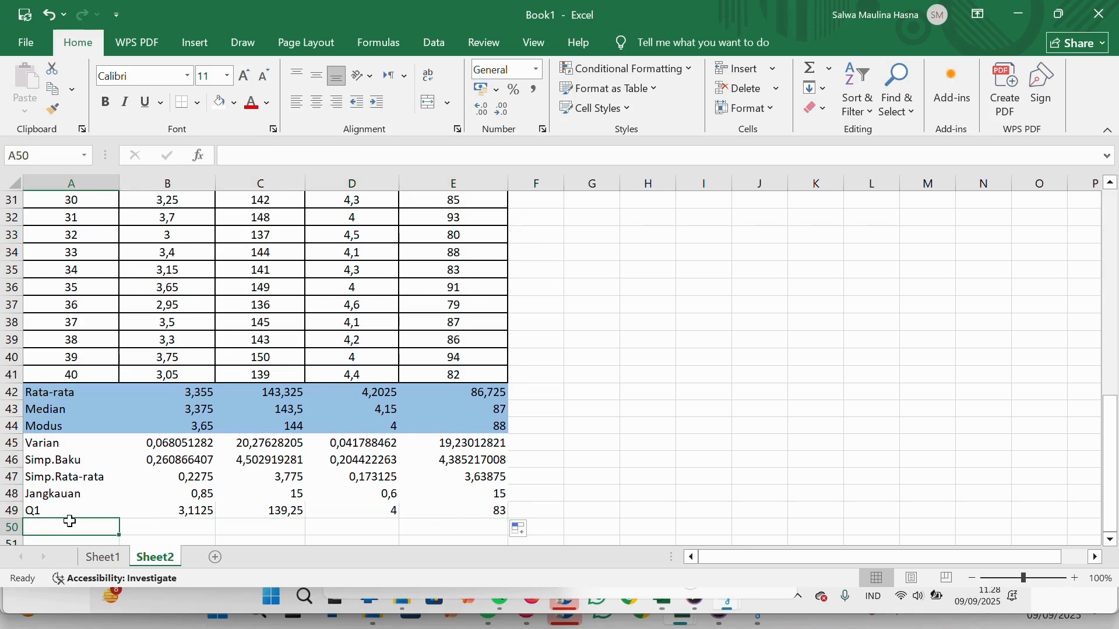
pyautogui.write('Q1')
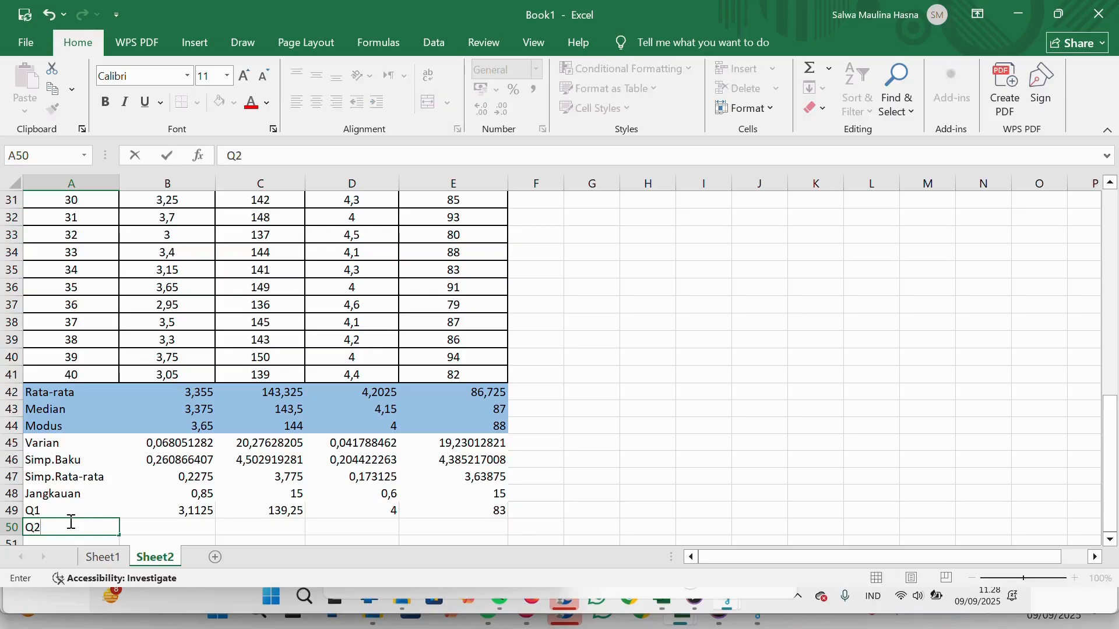
pyautogui.press('Tab')
# Step: Enter =QUARTILE.EXC(B2:B41;2) in B50 for the second quartile and fill it across to E50
pyautogui.write('=')
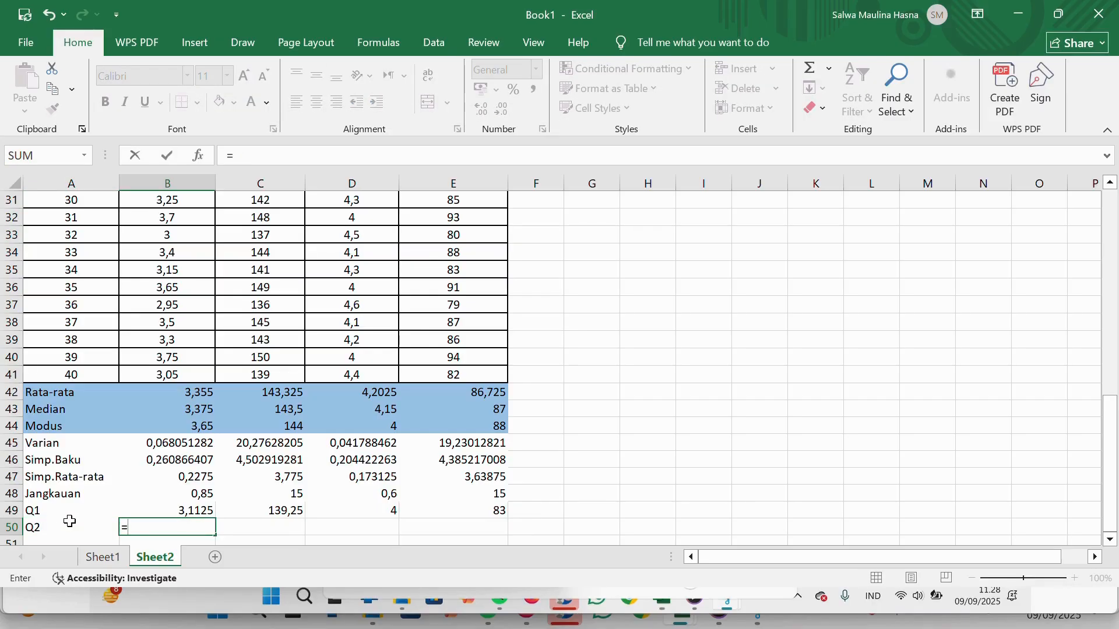
pyautogui.write('QUAR')
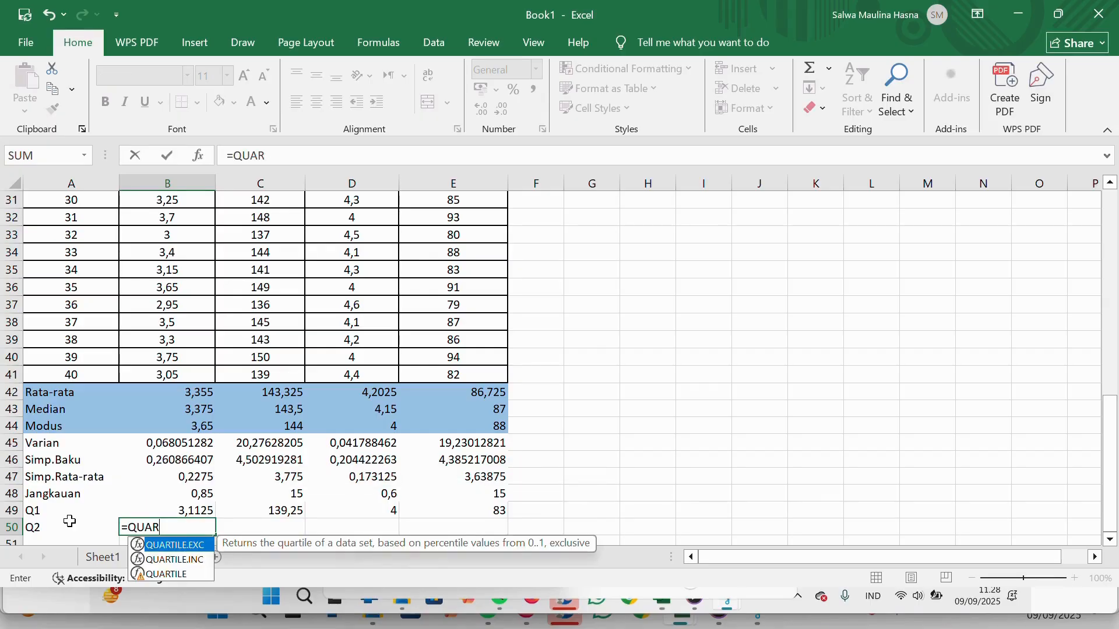
pyautogui.doubleClick(160, 546)
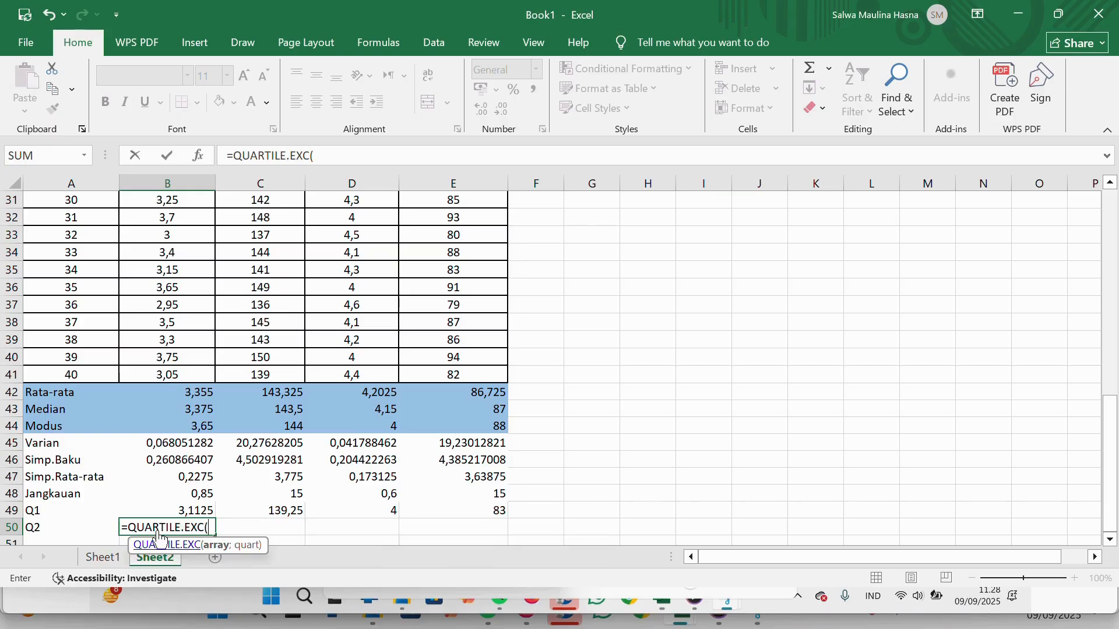
pyautogui.scroll(10, 169, 395)
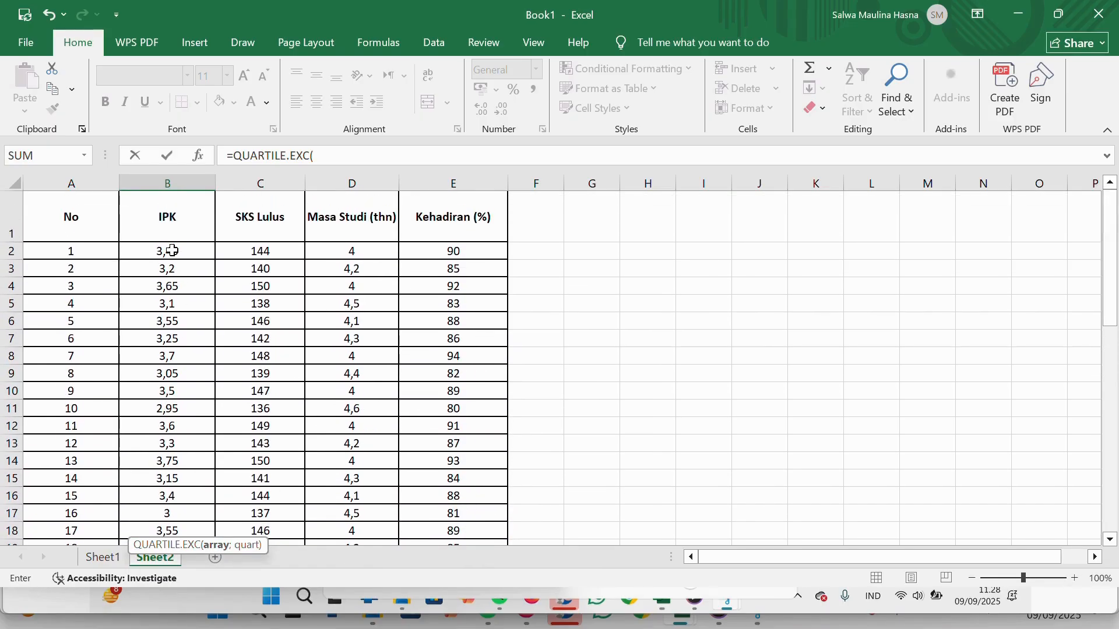
pyautogui.moveTo(170, 250); pyautogui.dragTo(173, 390)
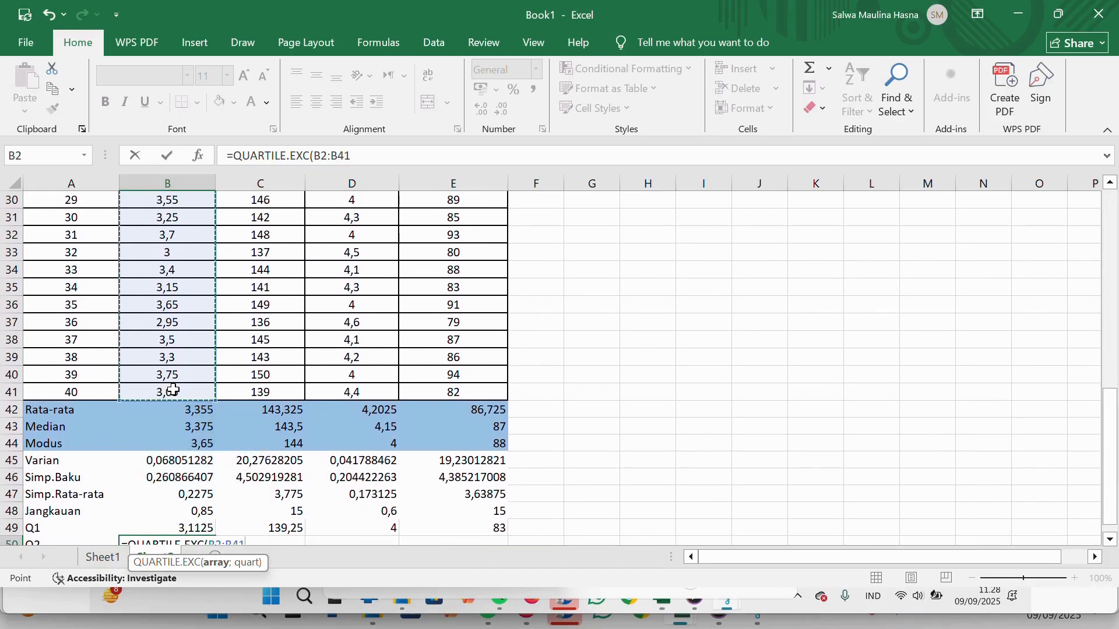
pyautogui.write(';')
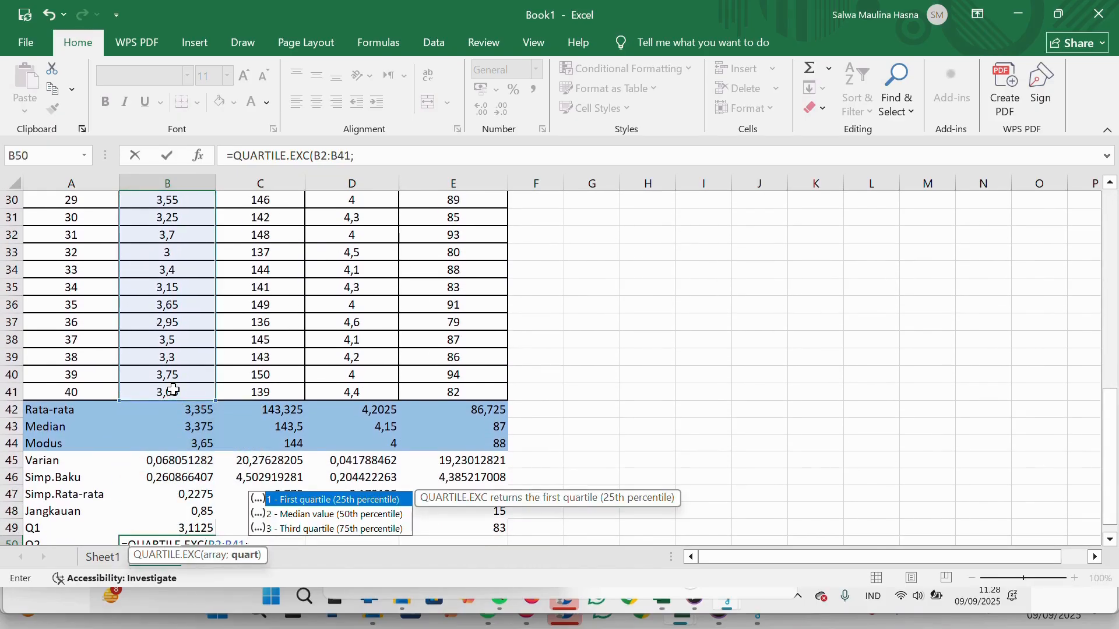
pyautogui.write('2')
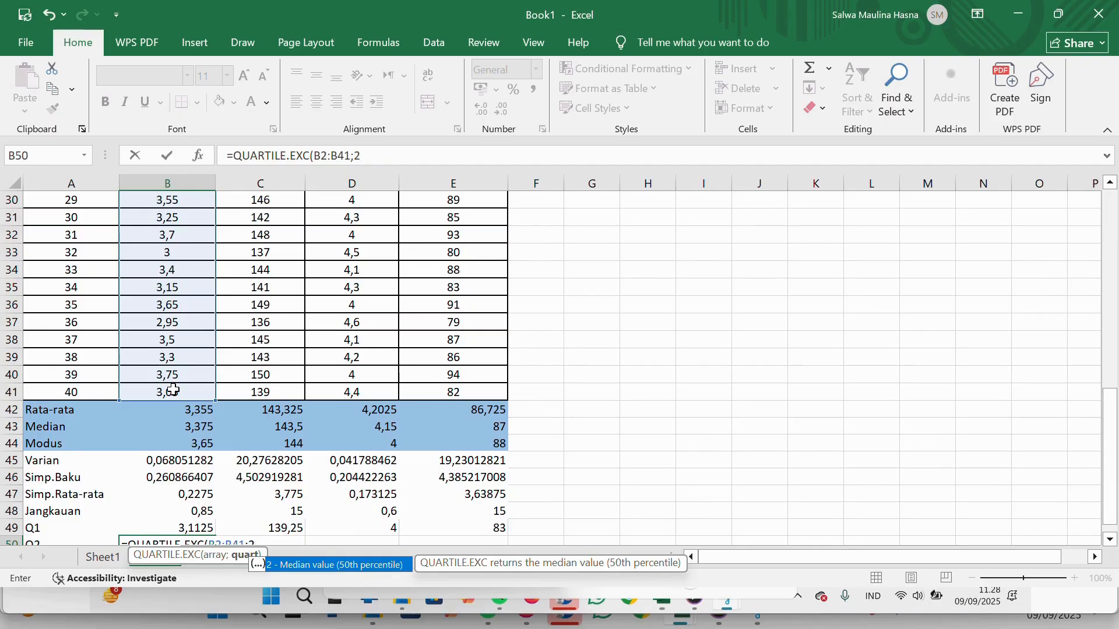
pyautogui.write(')')
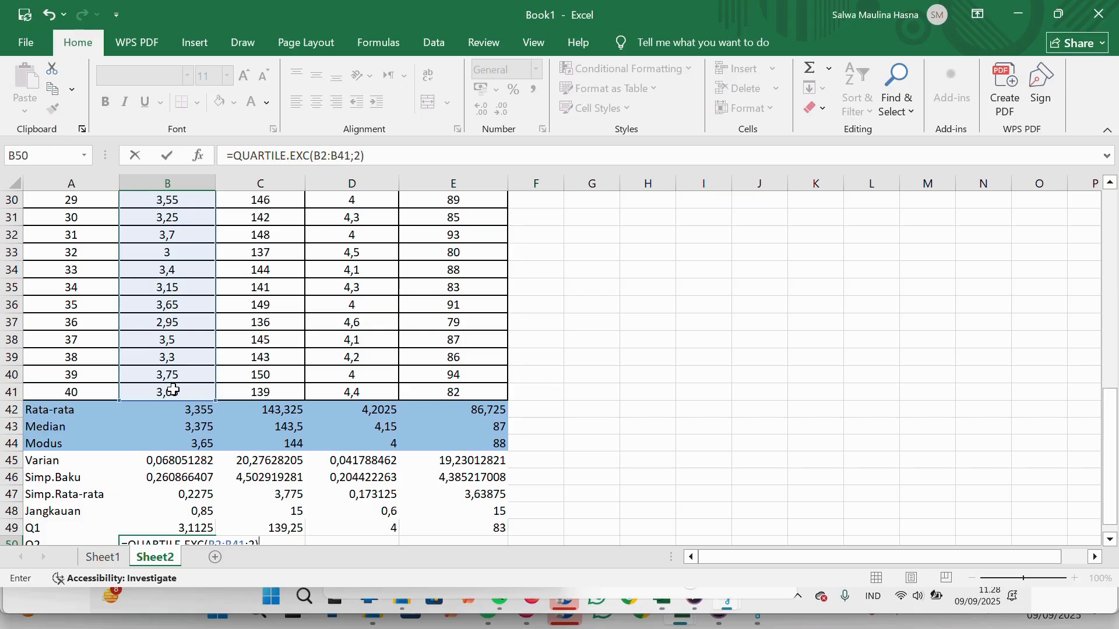
pyautogui.press('Return')
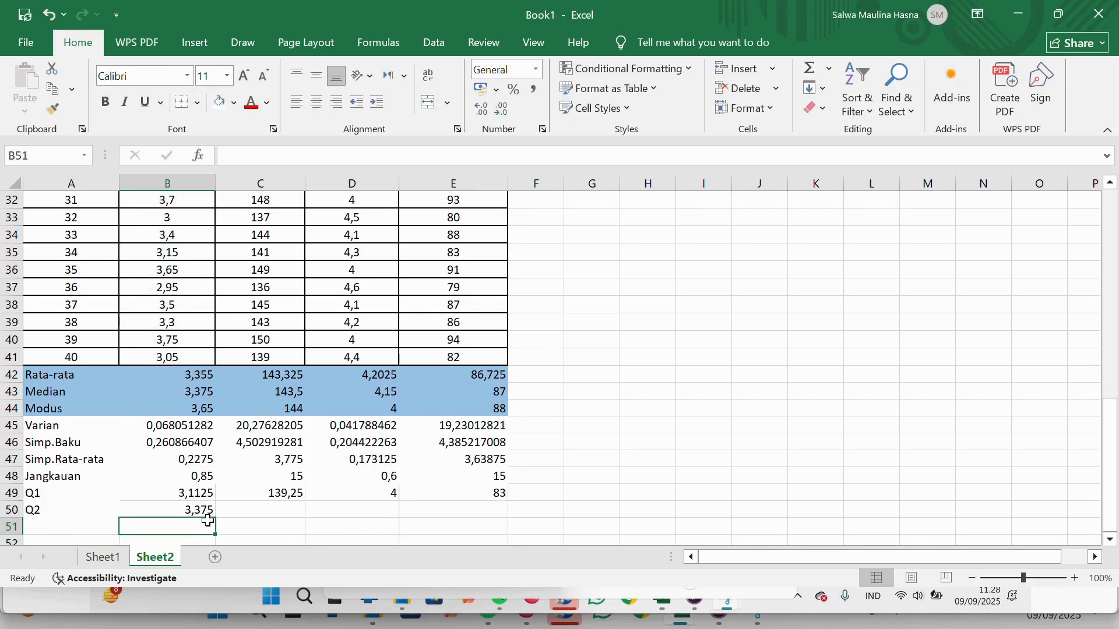
pyautogui.click(207, 513)
pyautogui.moveTo(215, 518); pyautogui.dragTo(459, 511)
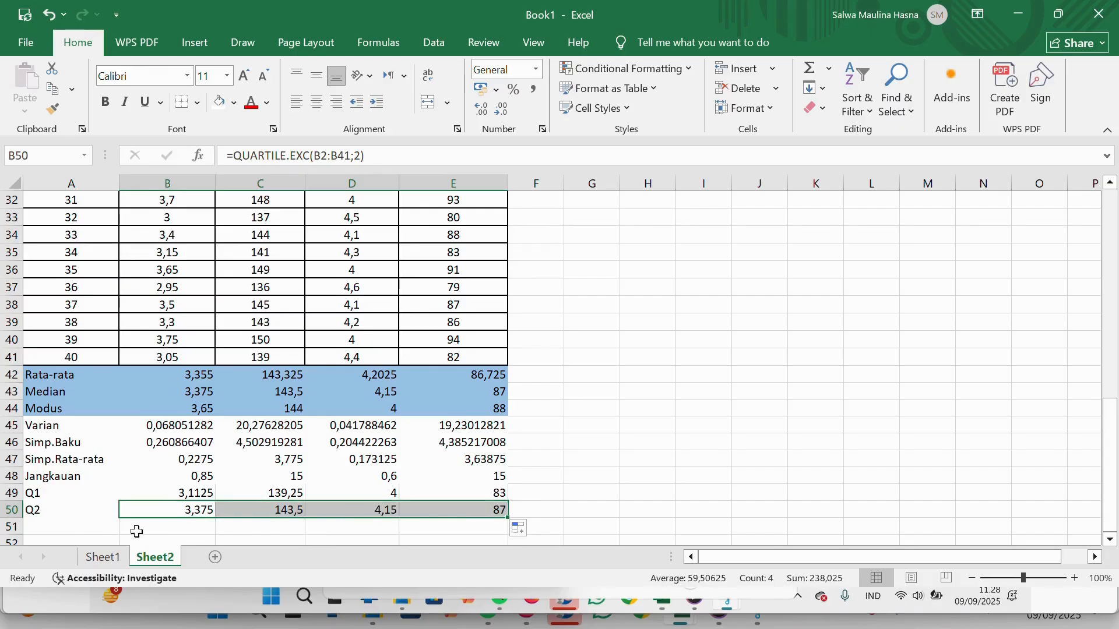
# Step: Enter the label "Q3" in cell A51
pyautogui.click(100, 525)
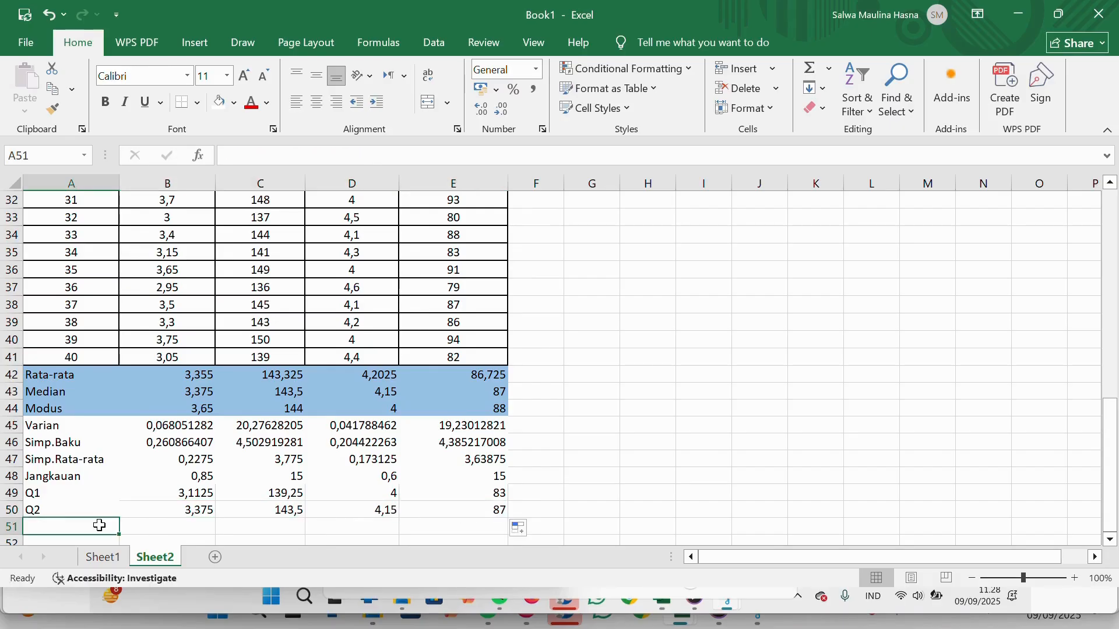
pyautogui.write('Q3')
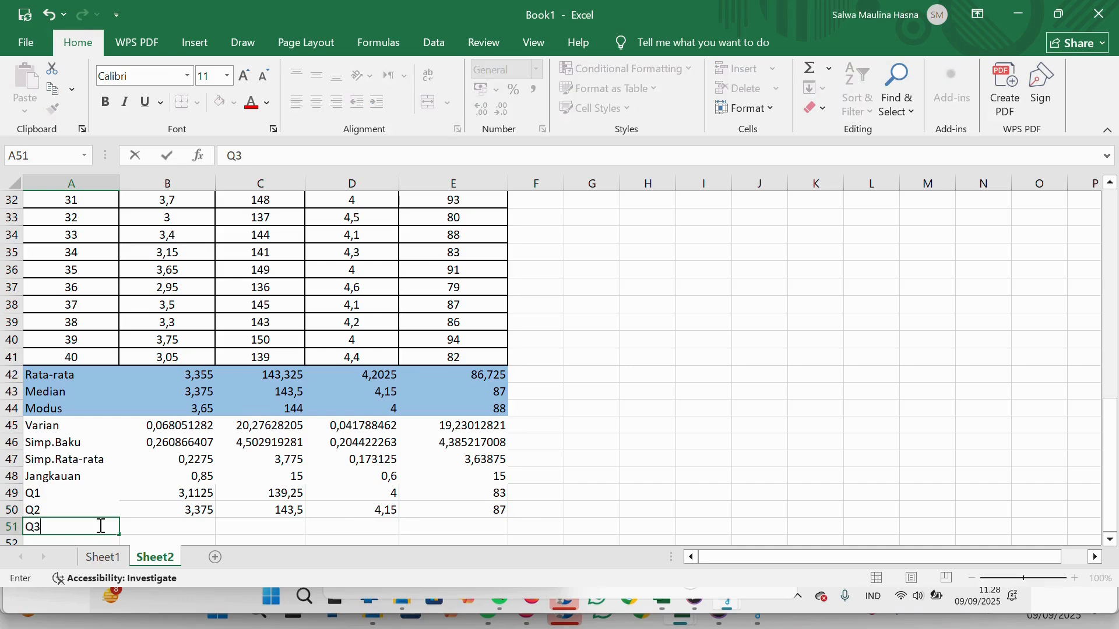
pyautogui.press('Tab')
# Step: Enter =QUARTILE.EXC(B2:B41;3) in B51 for the third quartile and fill it across to E51
pyautogui.write('=')
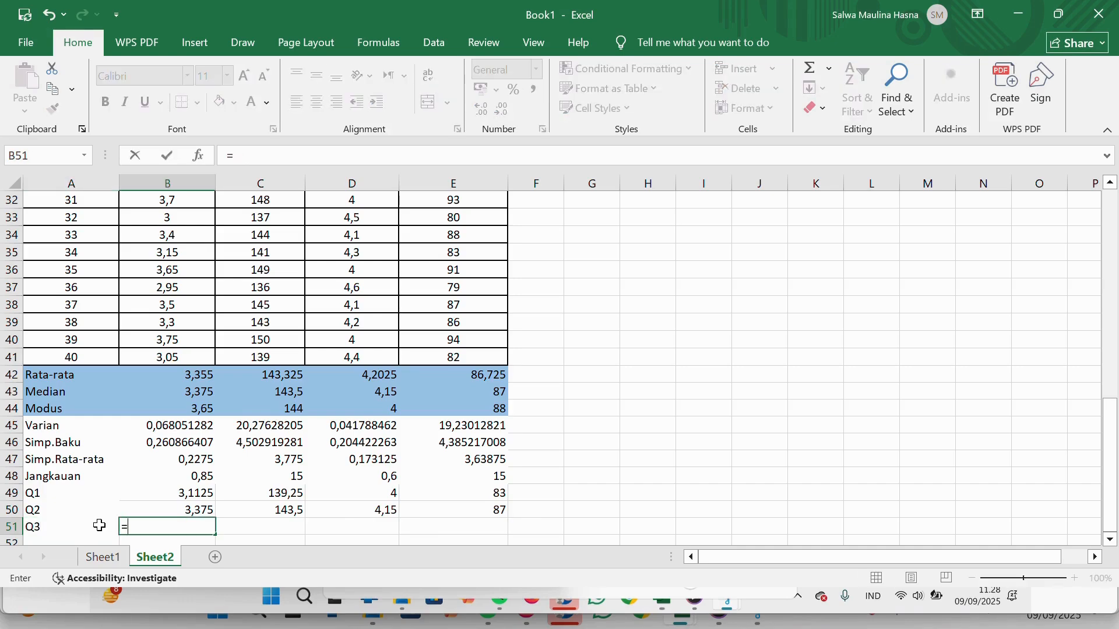
pyautogui.write('QUAR')
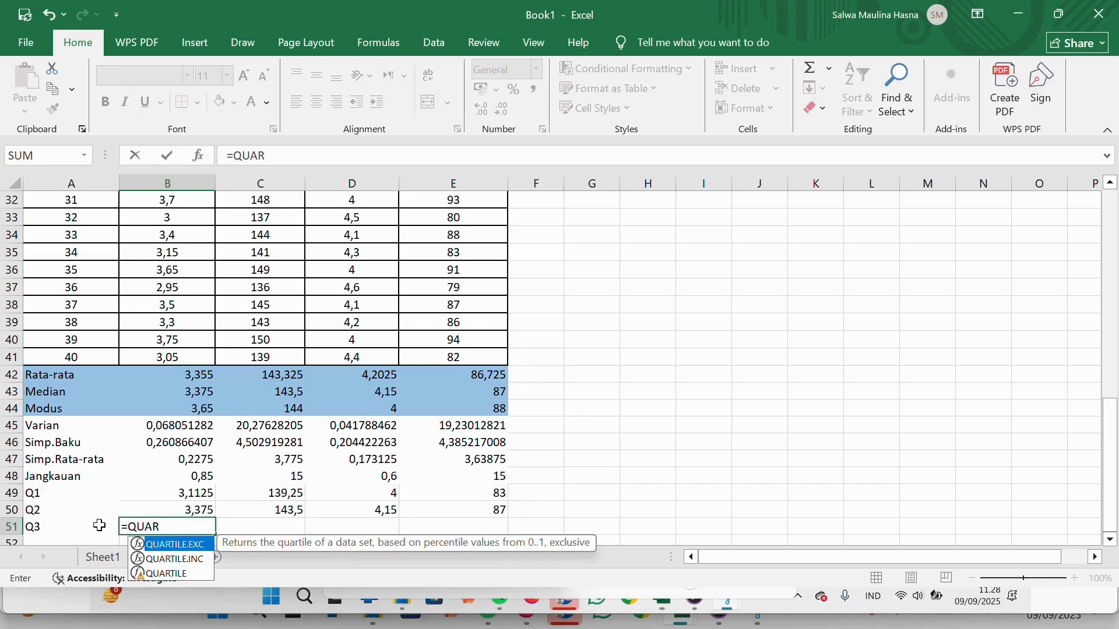
pyautogui.doubleClick(169, 545)
pyautogui.scroll(10, 169, 408)
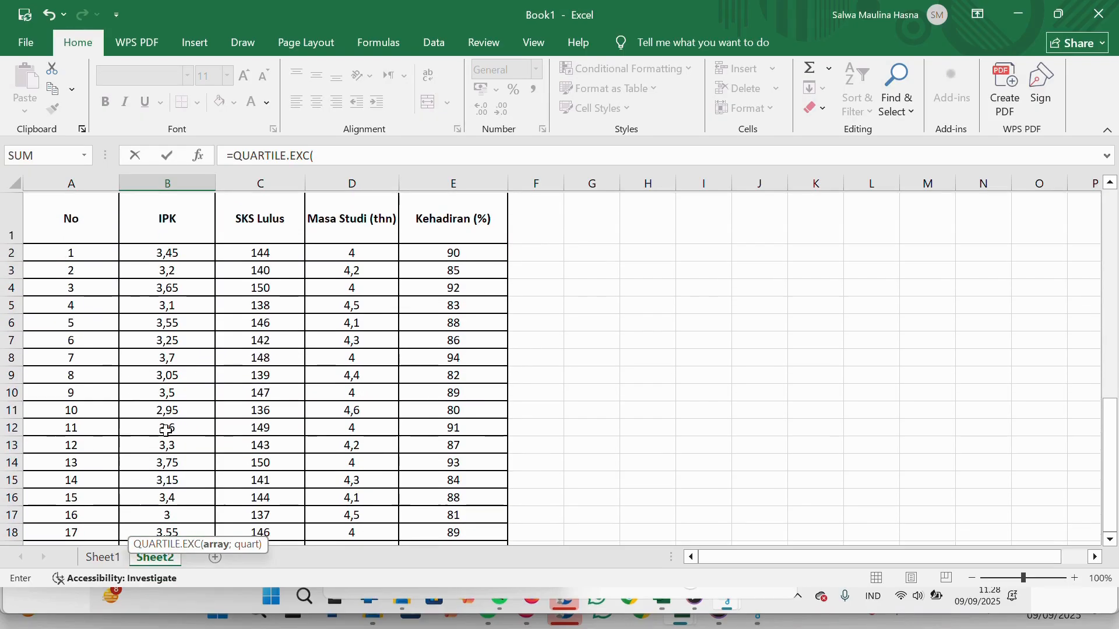
pyautogui.moveTo(168, 250); pyautogui.dragTo(183, 407)
pyautogui.write(';')
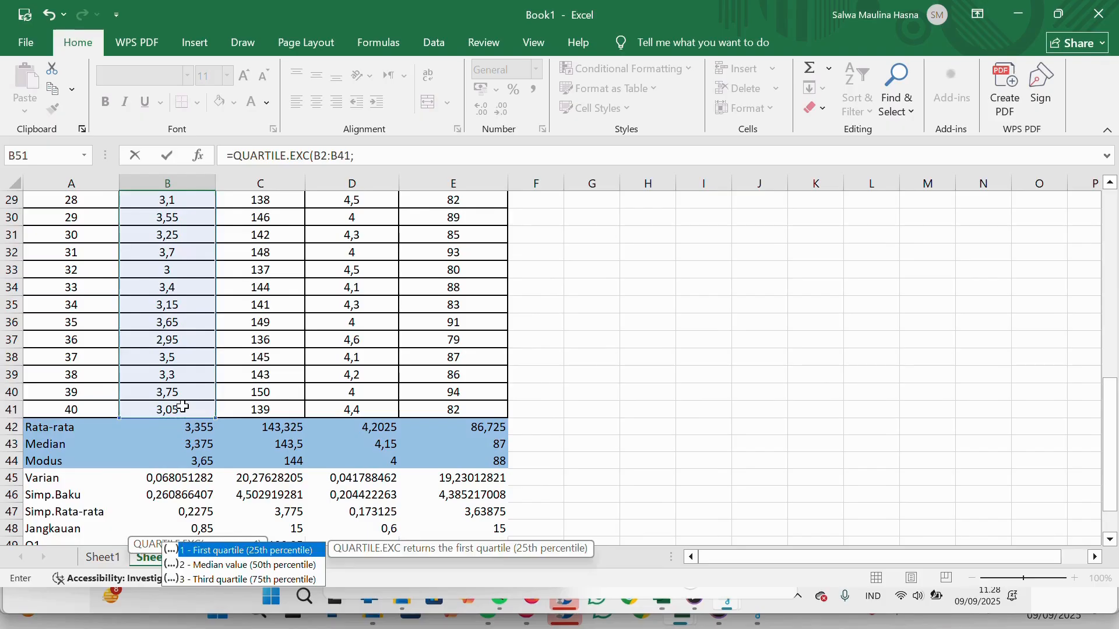
pyautogui.write('3')
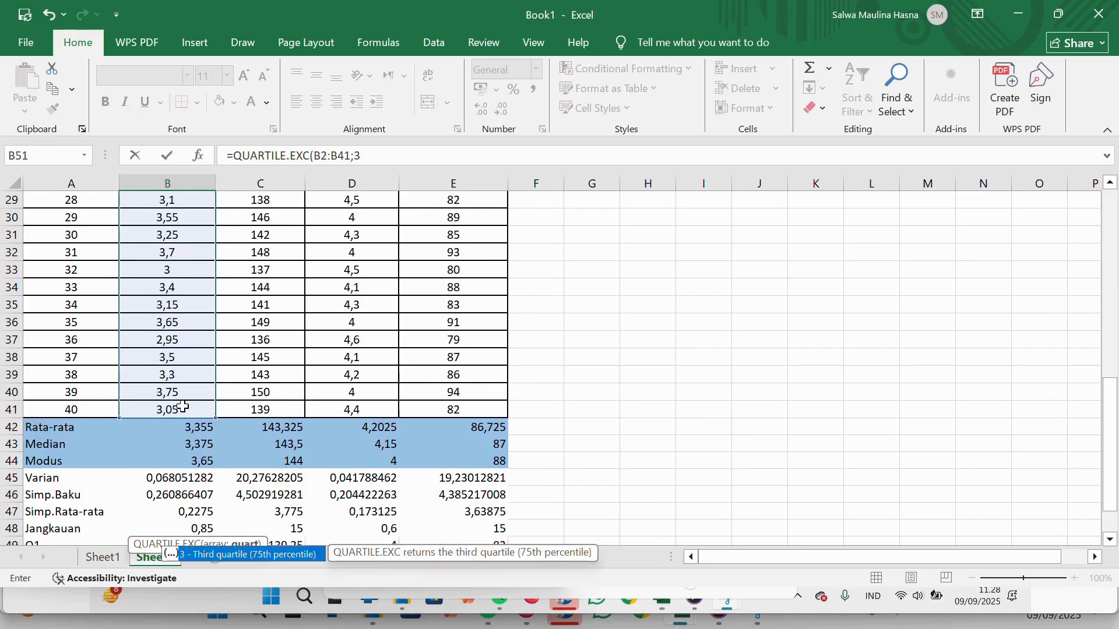
pyautogui.press('Return')
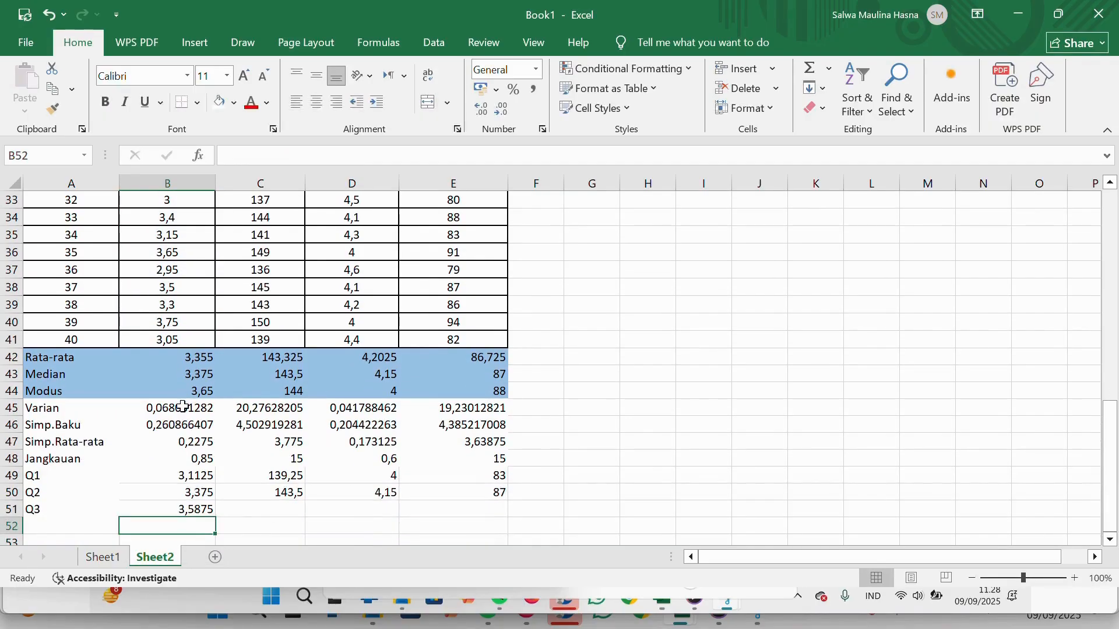
pyautogui.click(193, 512)
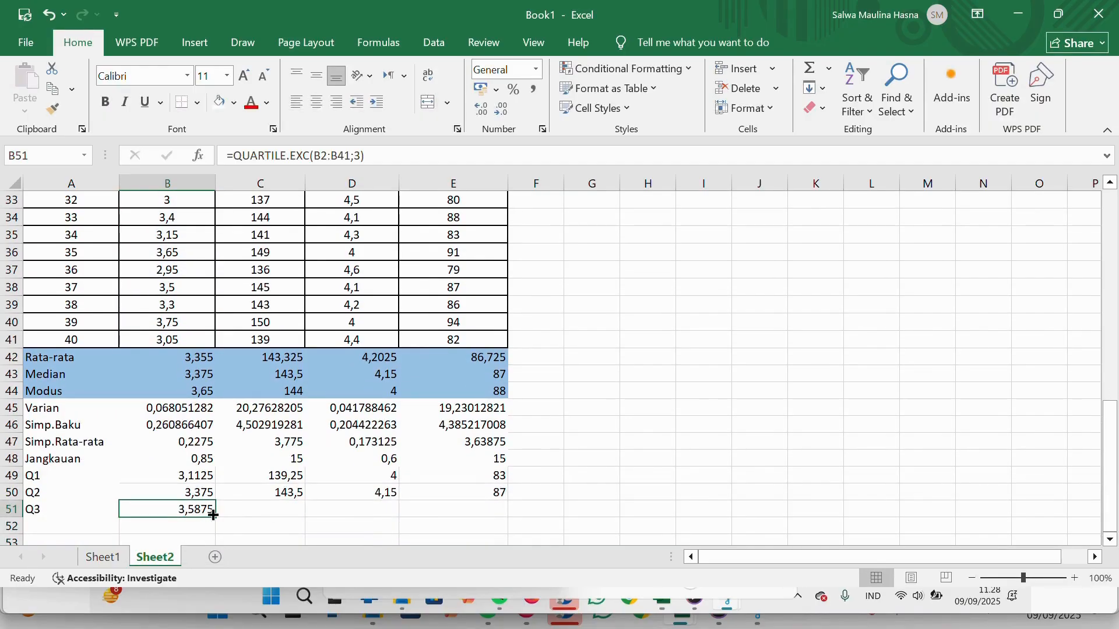
pyautogui.moveTo(215, 517); pyautogui.dragTo(474, 510)
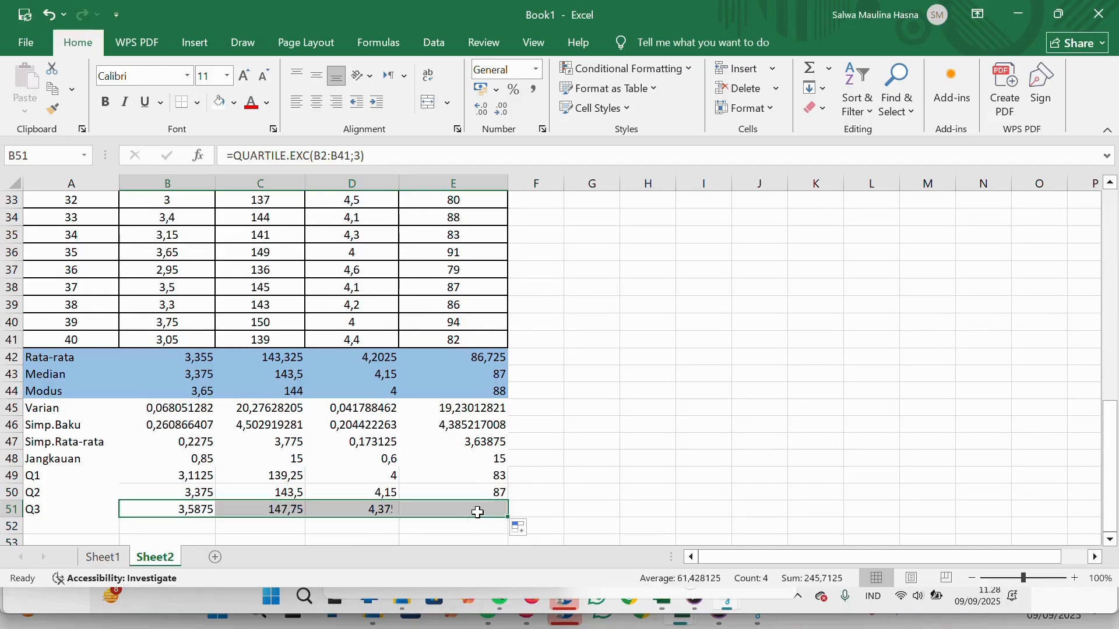
pyautogui.click(474, 510)
pyautogui.click(93, 527)
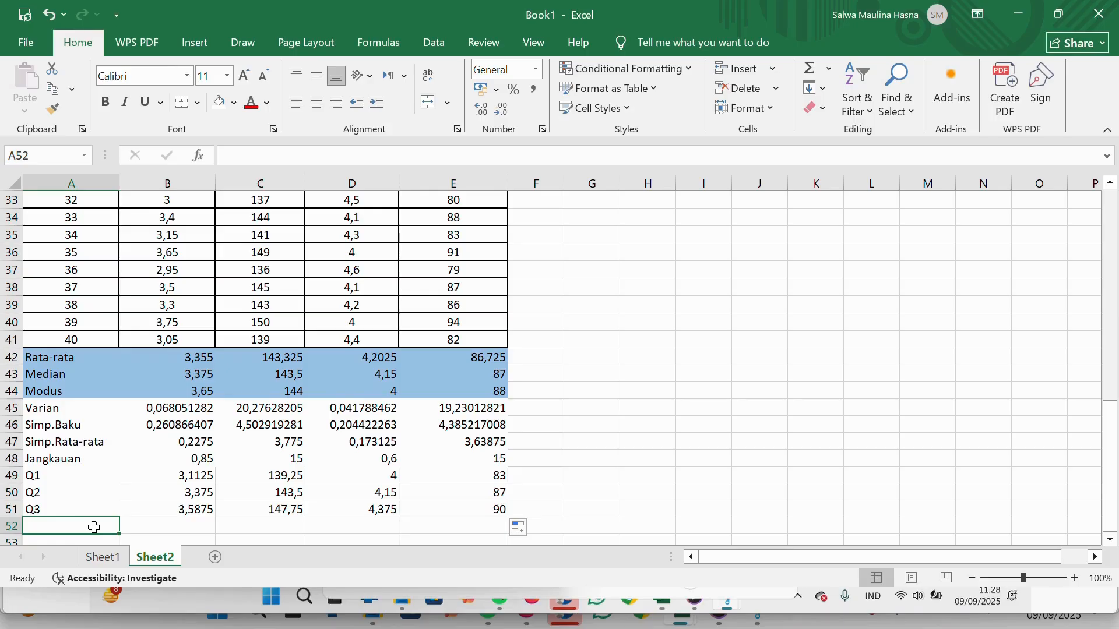
# Step: Enter the label "D1" in cell A52
pyautogui.doubleClick(93, 527)
pyautogui.write('D1')
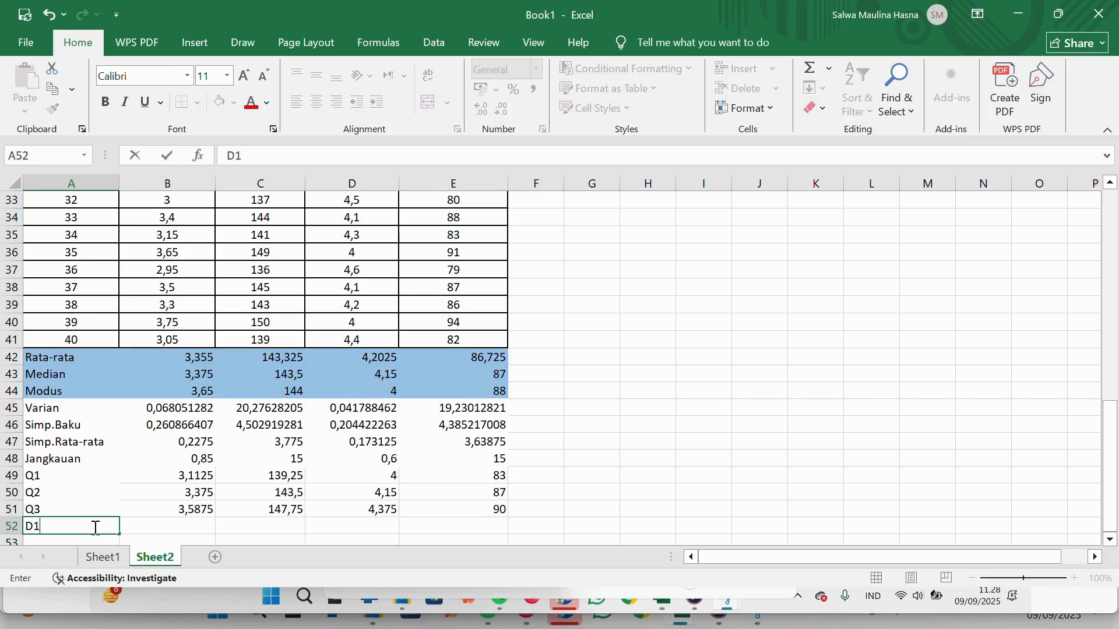
pyautogui.press('Tab')
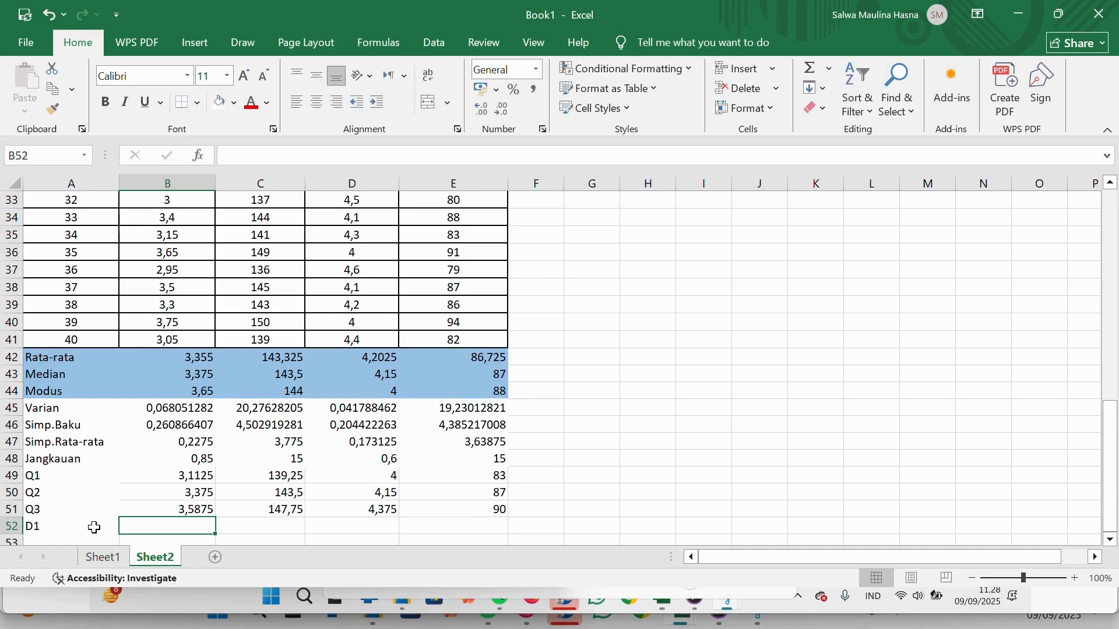
# Step: Enter =PERCENTILE.EXC(B2:B41;0,1) in B52 for the first decile and fill it across to E52
pyautogui.write('=')
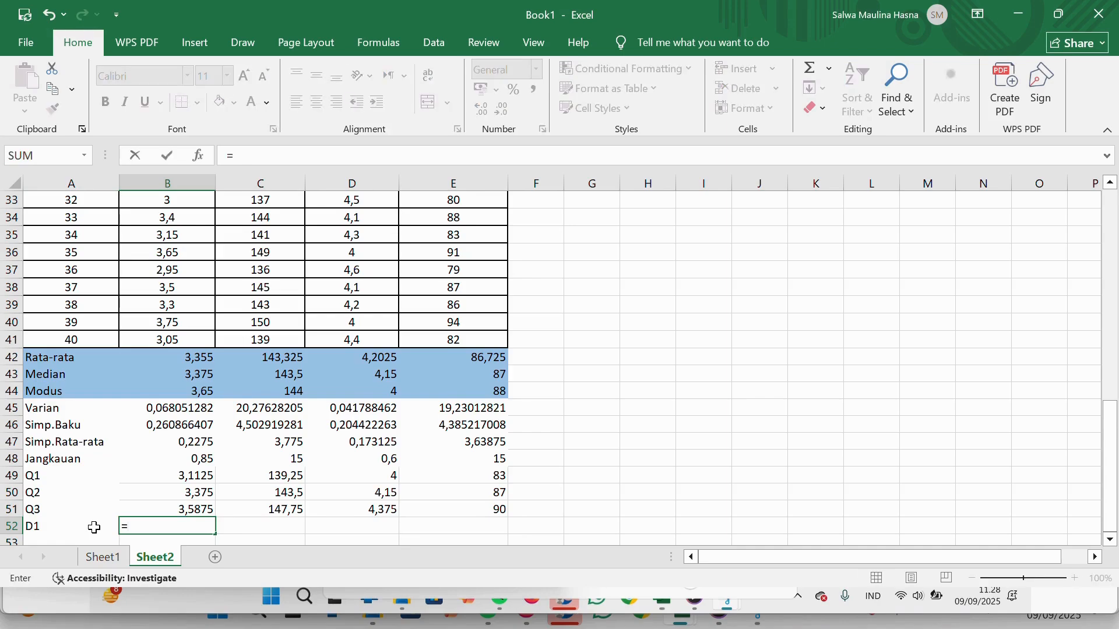
pyautogui.write('PER')
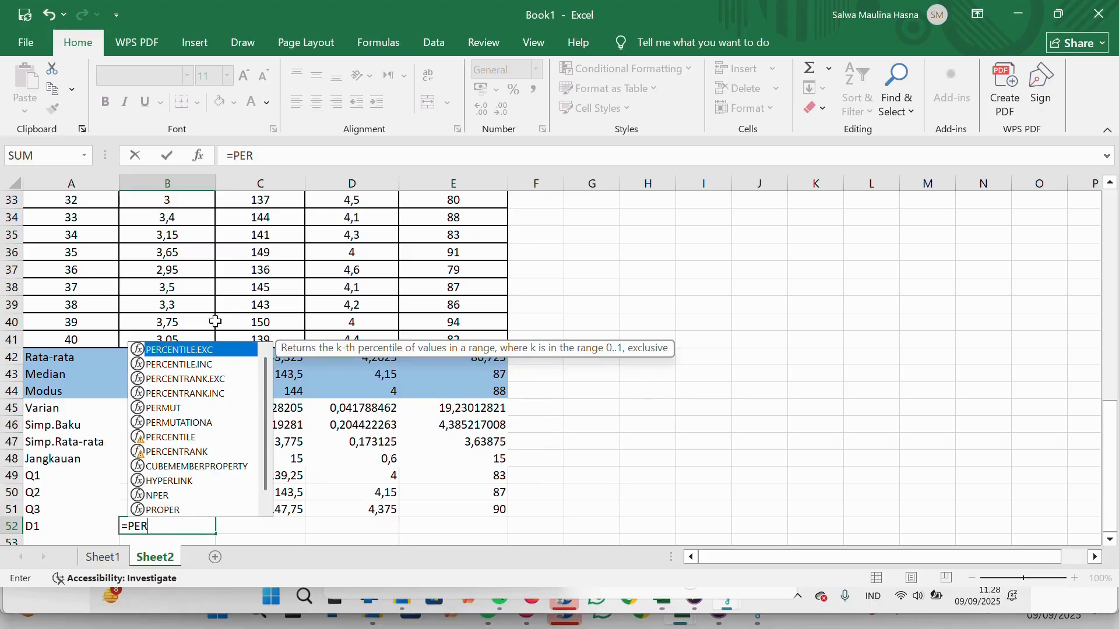
pyautogui.doubleClick(222, 353)
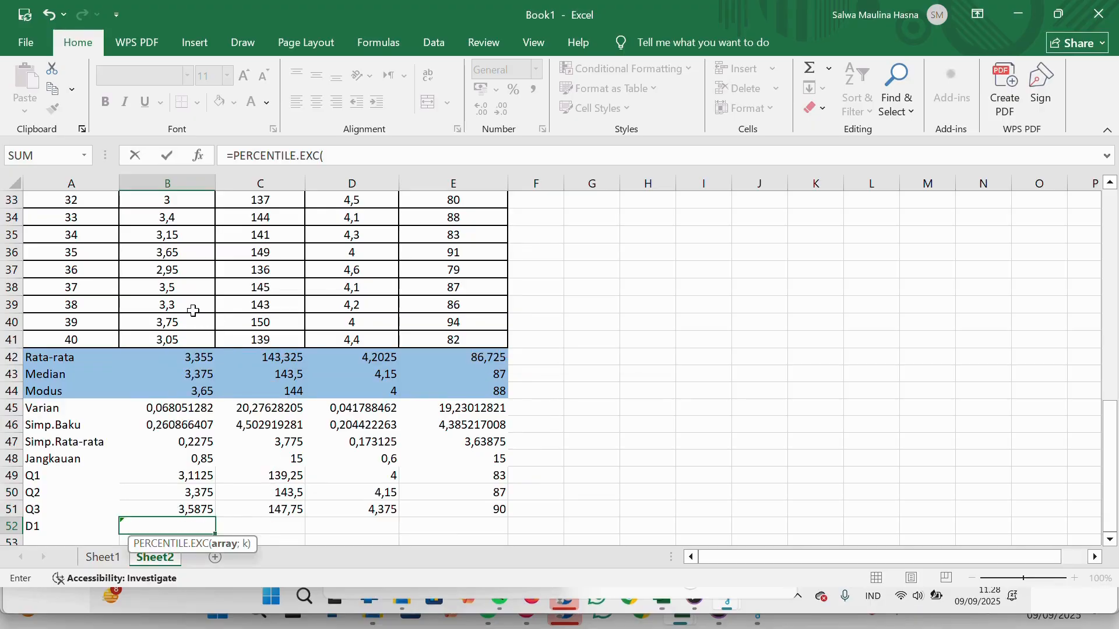
pyautogui.scroll(10, 193, 310)
pyautogui.moveTo(182, 250); pyautogui.dragTo(191, 357)
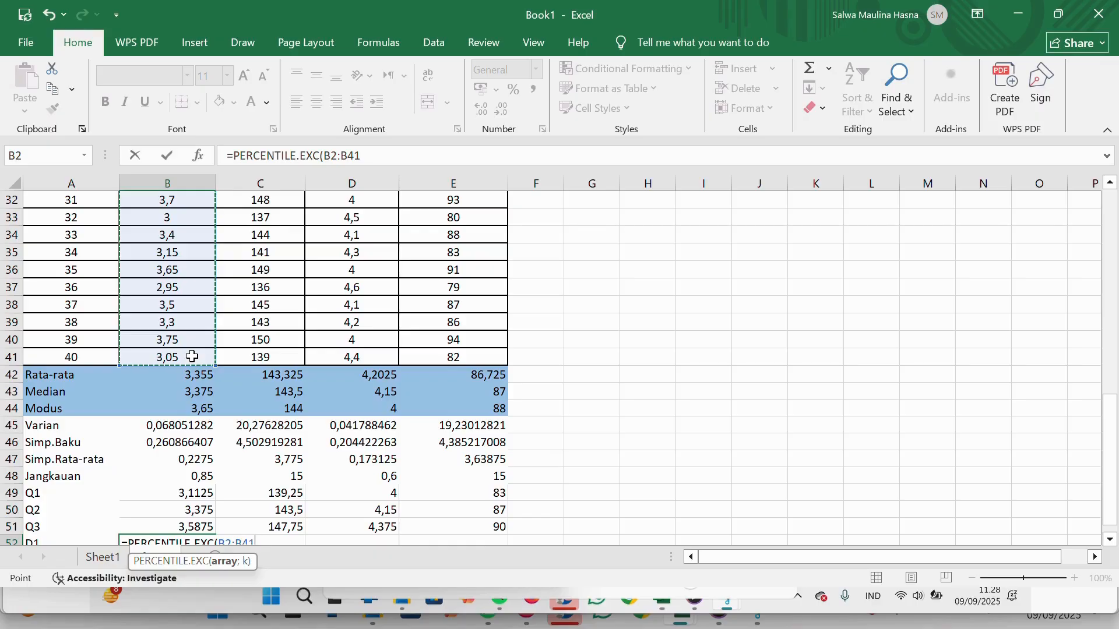
pyautogui.write(';0,1')
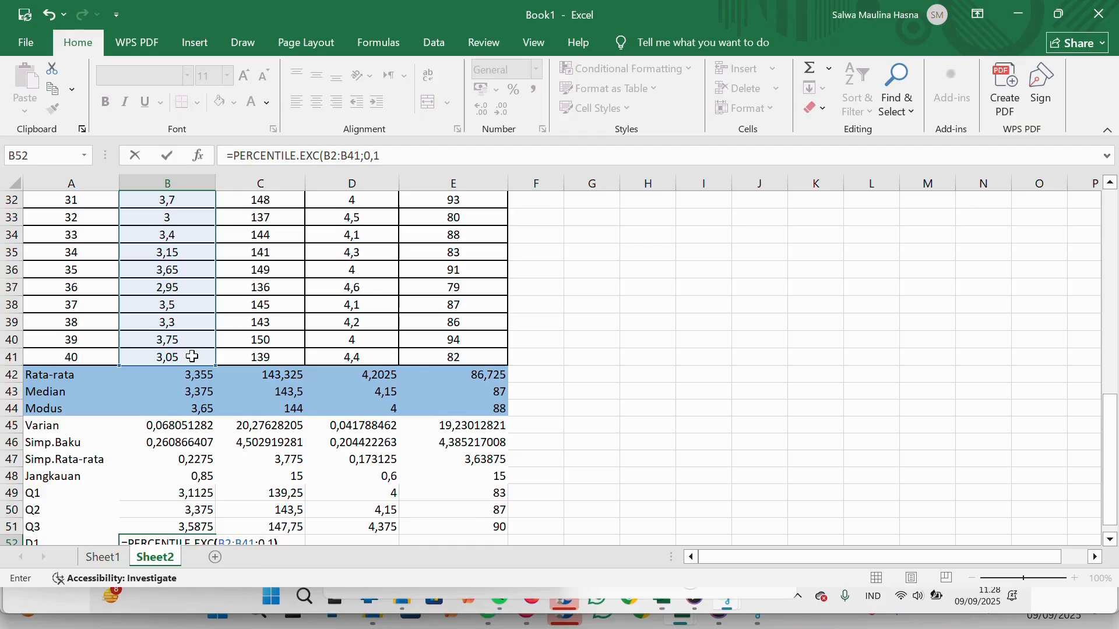
pyautogui.press('Return')
pyautogui.click(189, 513)
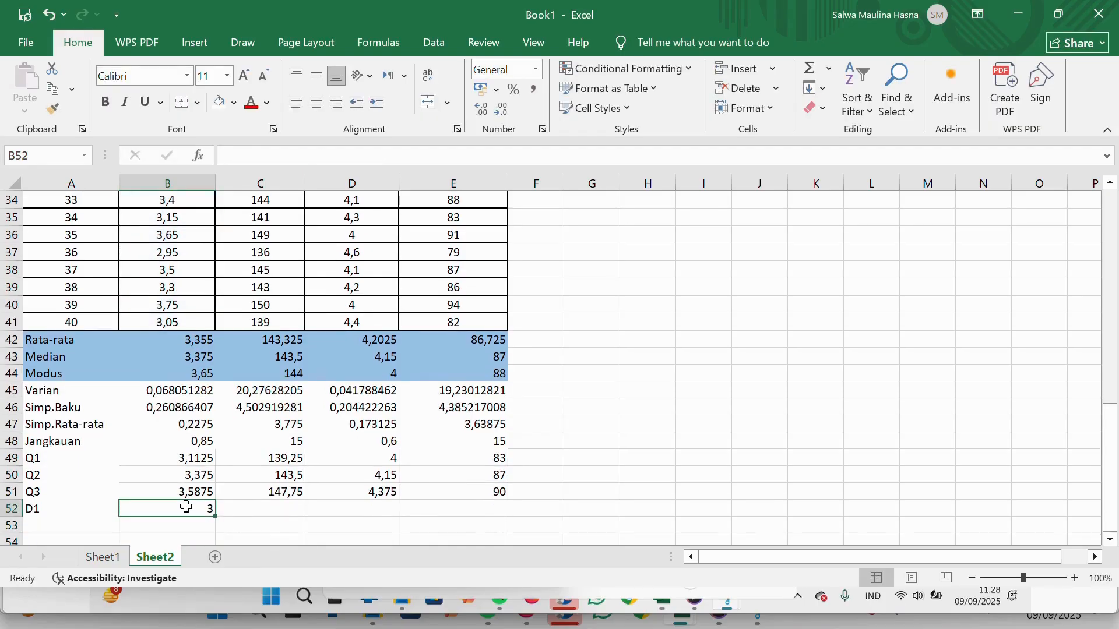
pyautogui.moveTo(215, 517); pyautogui.dragTo(462, 517)
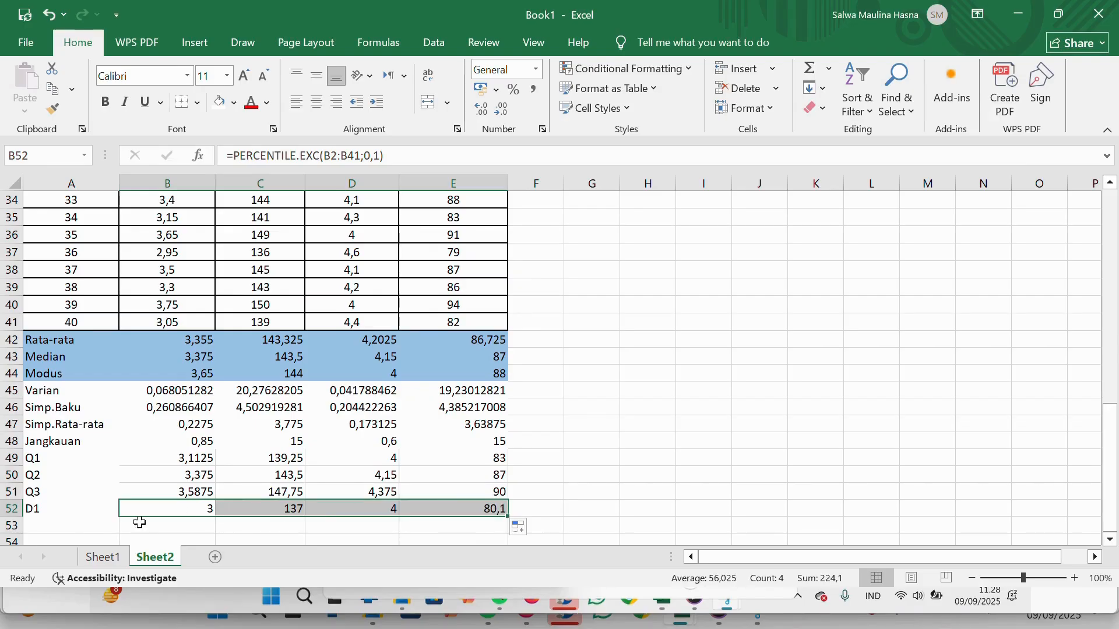
# Step: Enter the label "D2" in cell A53
pyautogui.click(82, 527)
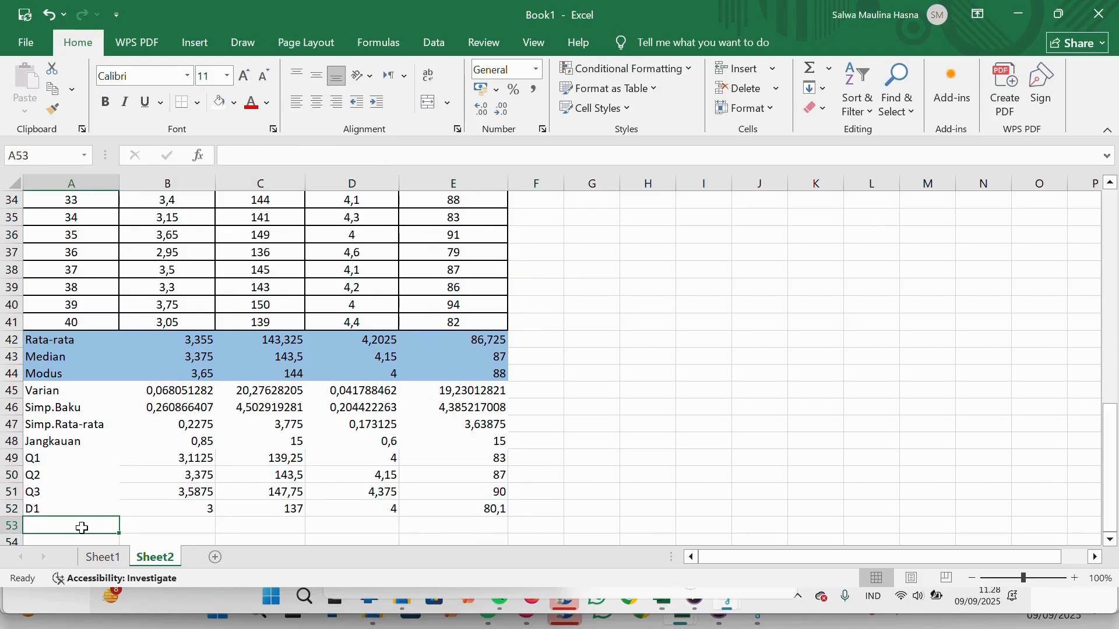
pyautogui.write('D2')
pyautogui.press('Tab')
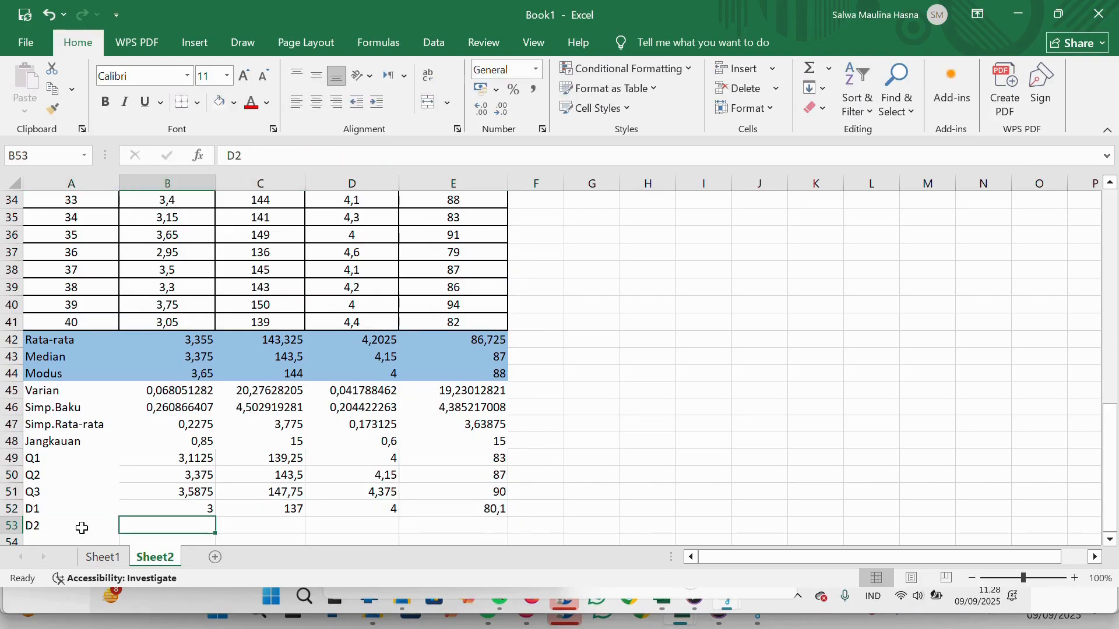
# Step: Enter =PERCENTILE.EXC(B2:B41;0,2) in B53 for the second decile and fill it across to E53
pyautogui.write('=')
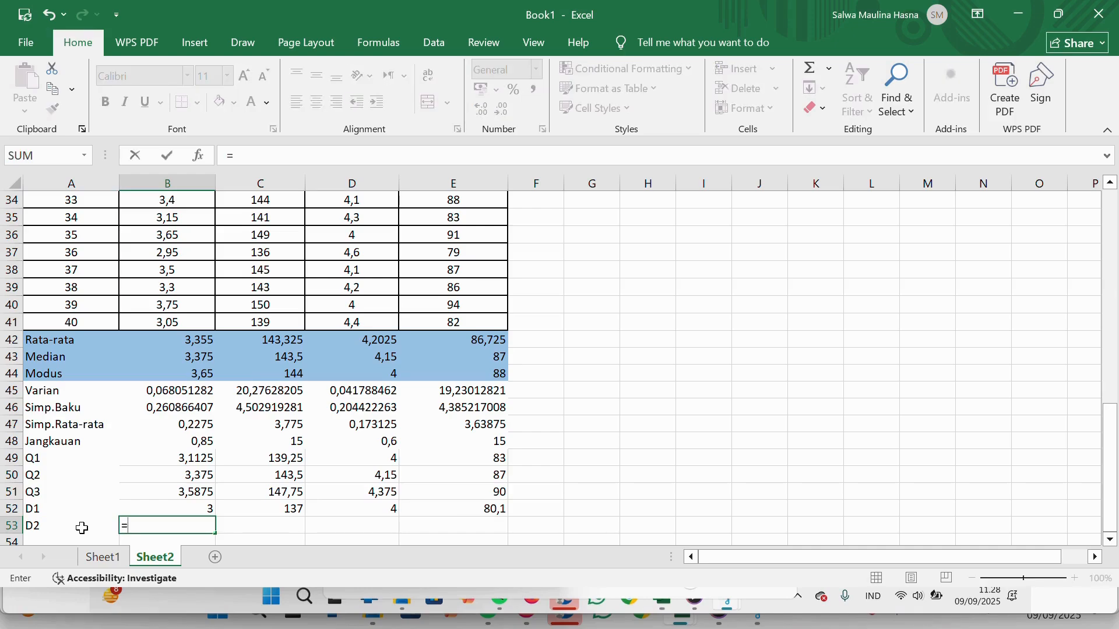
pyautogui.write('PER')
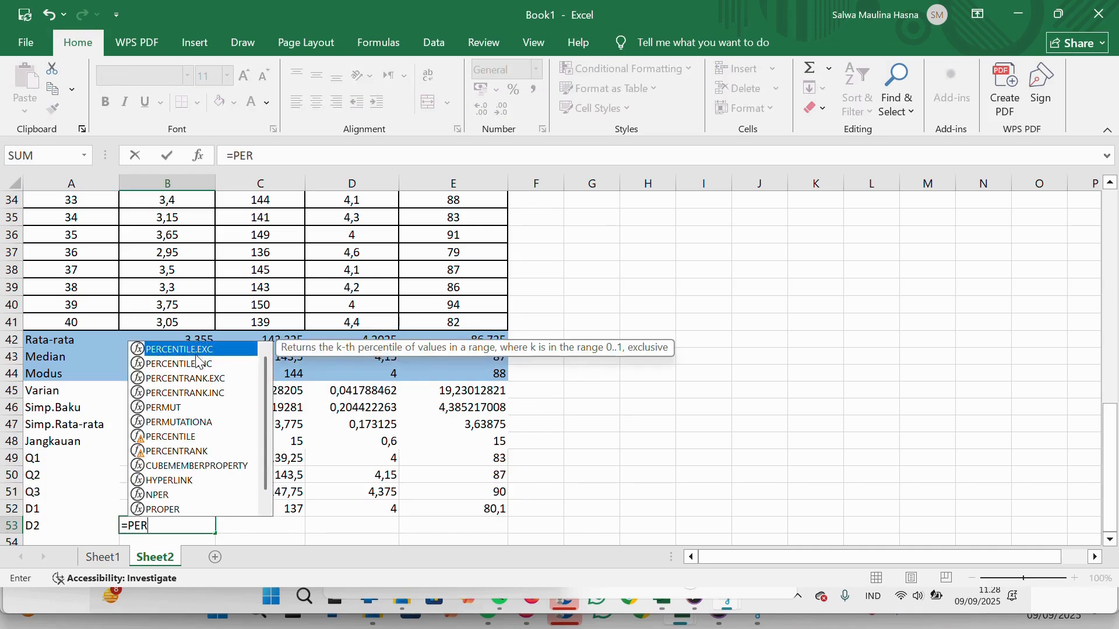
pyautogui.doubleClick(195, 352)
pyautogui.scroll(11, 186, 349)
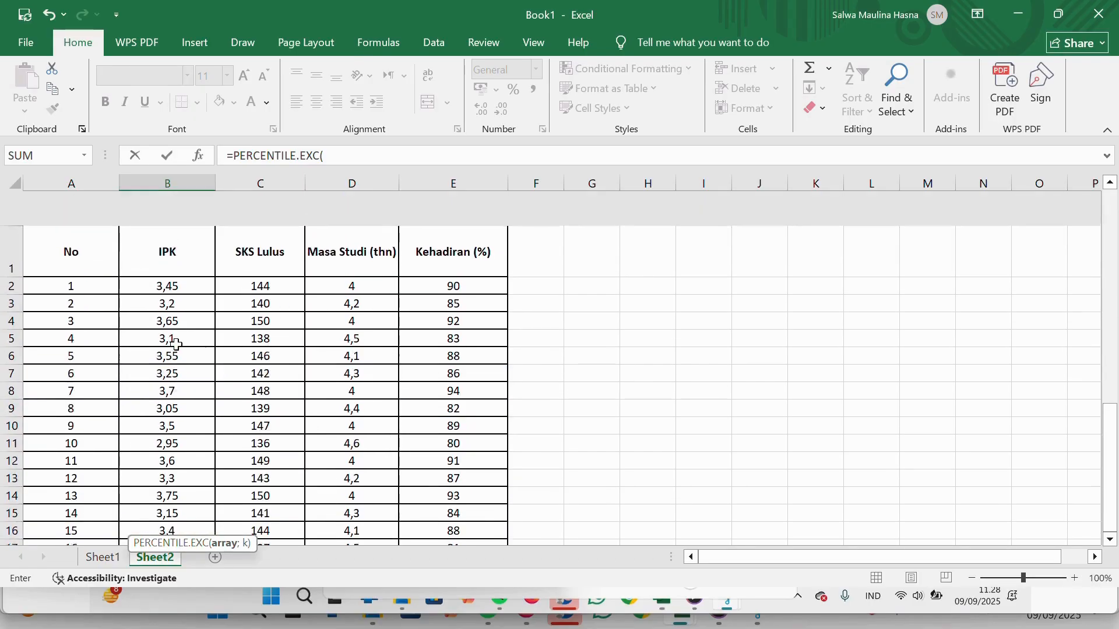
pyautogui.moveTo(174, 256); pyautogui.dragTo(169, 438)
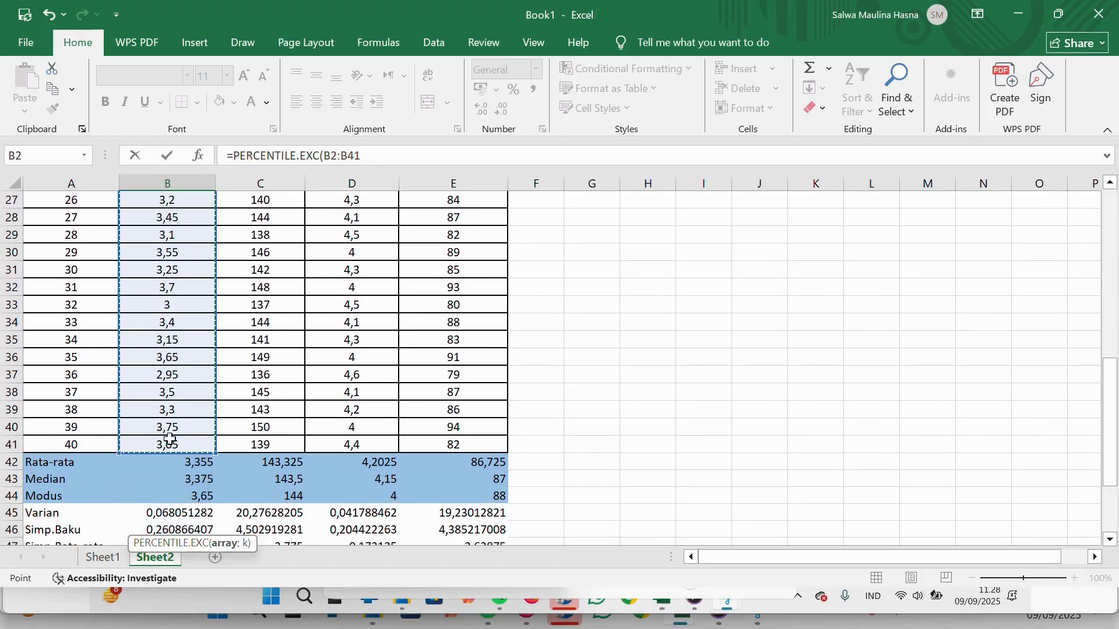
pyautogui.write(';')
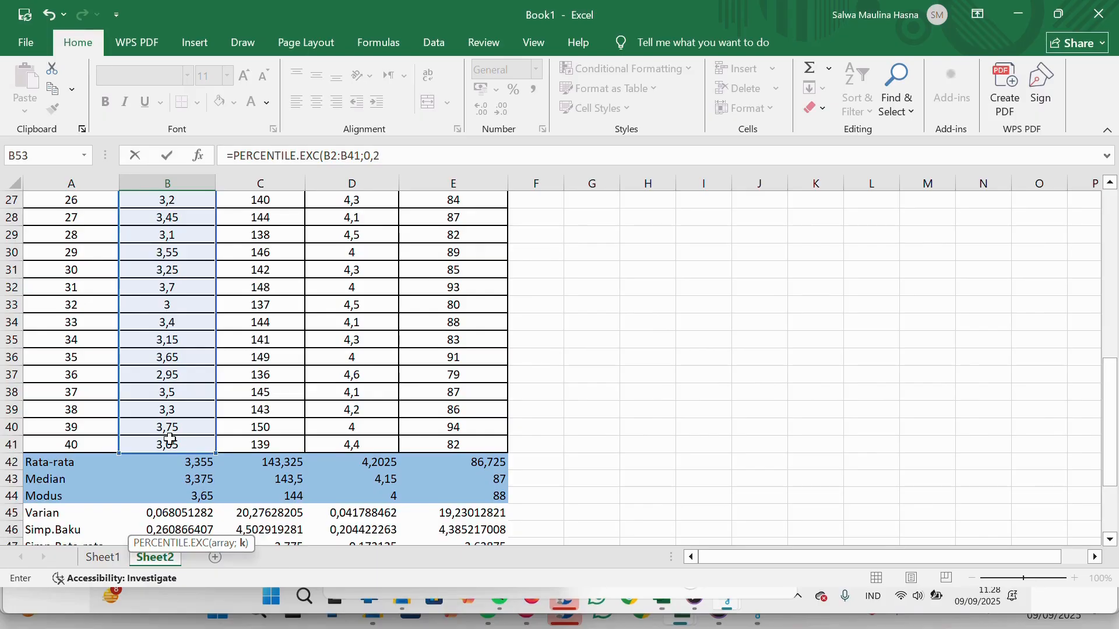
pyautogui.write('0,2')
pyautogui.press('Return')
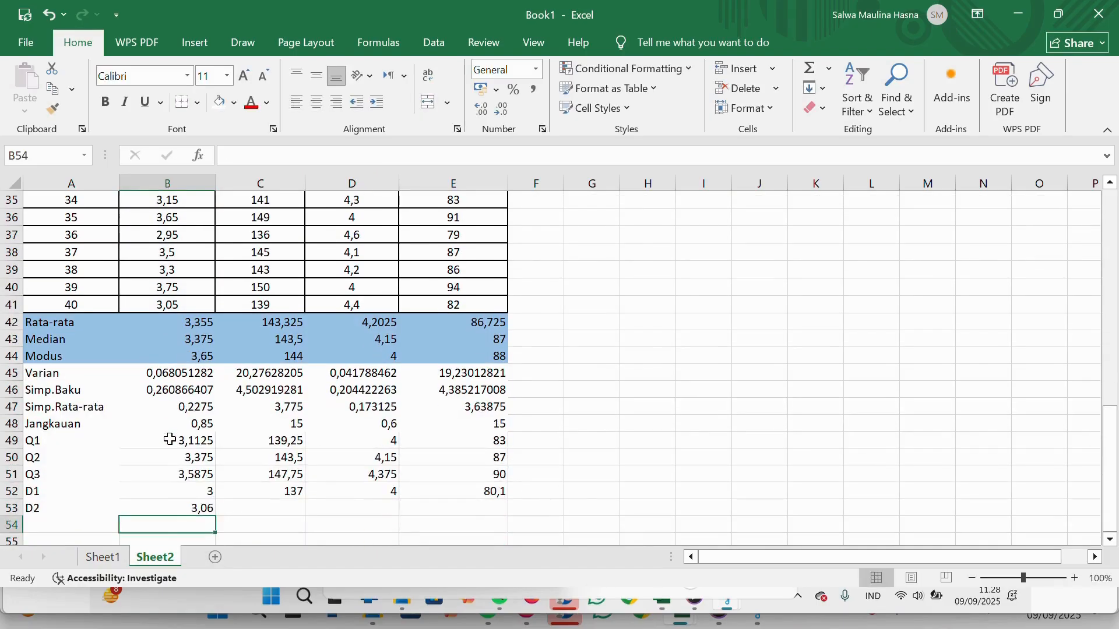
pyautogui.click(201, 509)
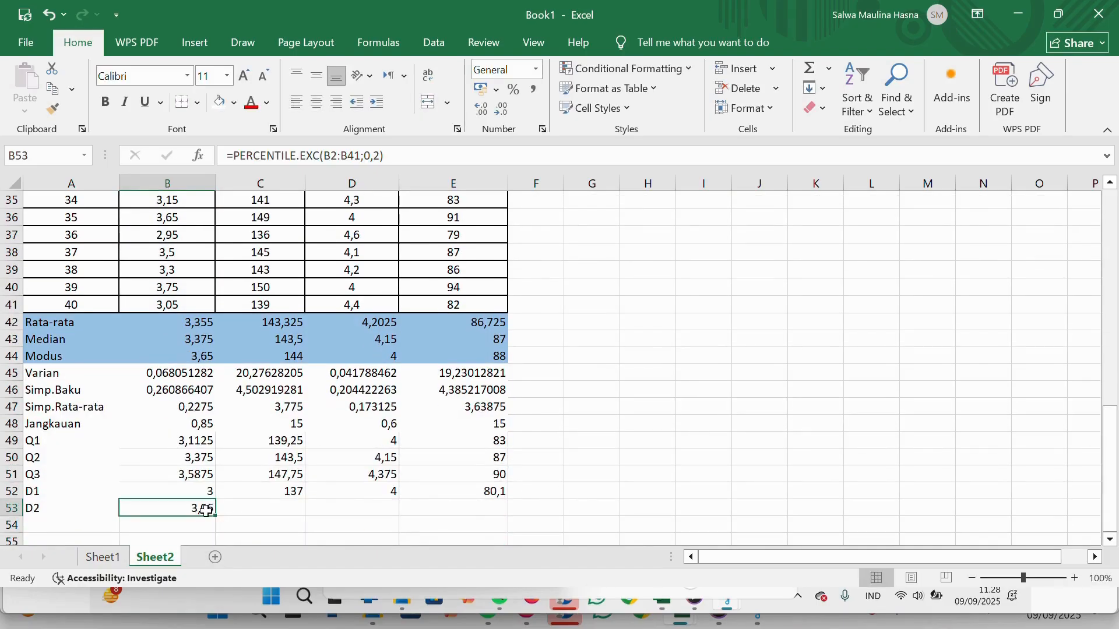
pyautogui.moveTo(215, 515); pyautogui.dragTo(482, 509)
pyautogui.click(484, 510)
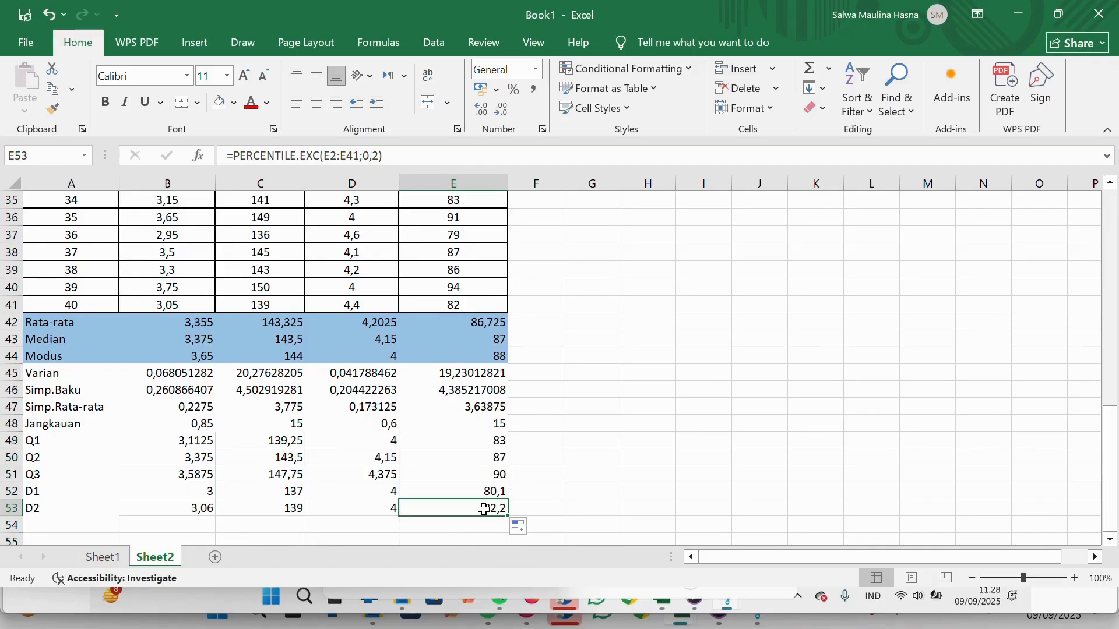
pyautogui.click(86, 524)
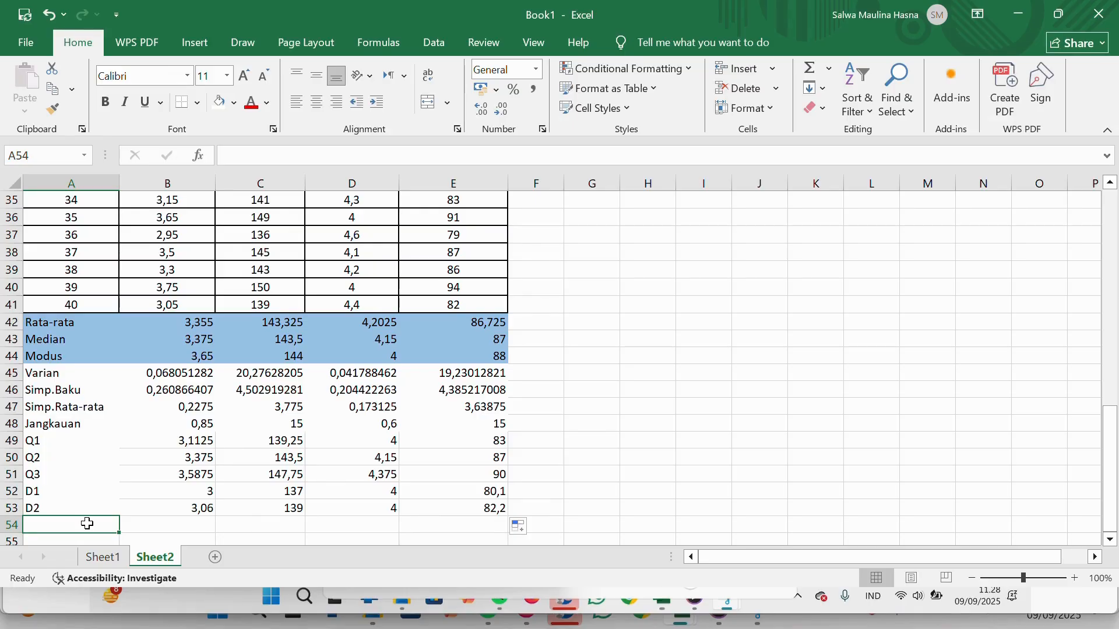
pyautogui.write('P2')
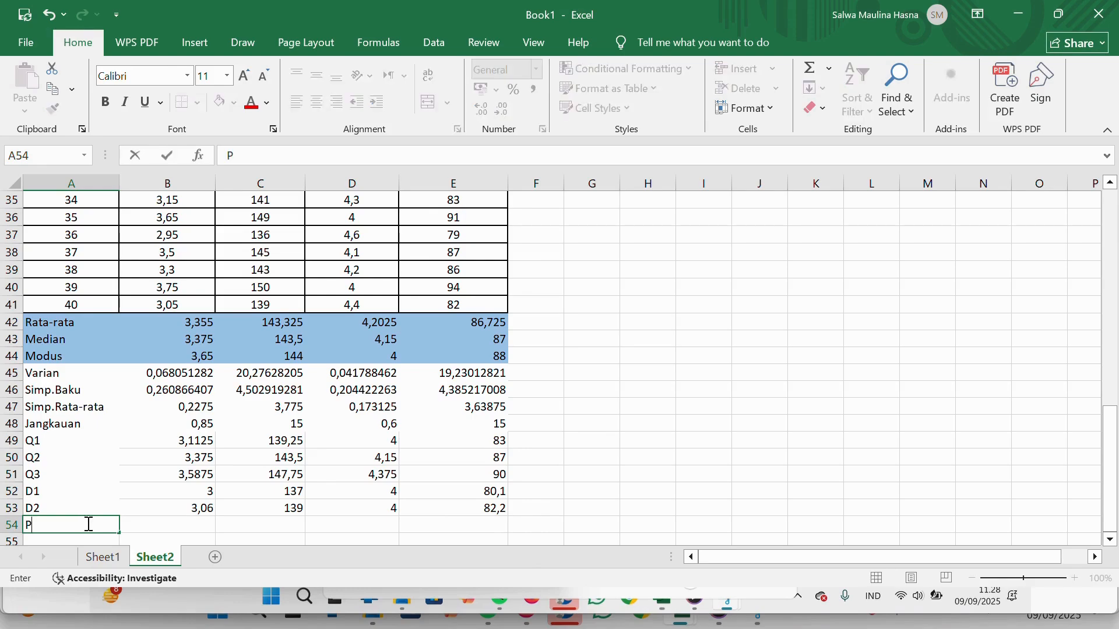
pyautogui.write('3')
pyautogui.press('Tab')
pyautogui.write('=')
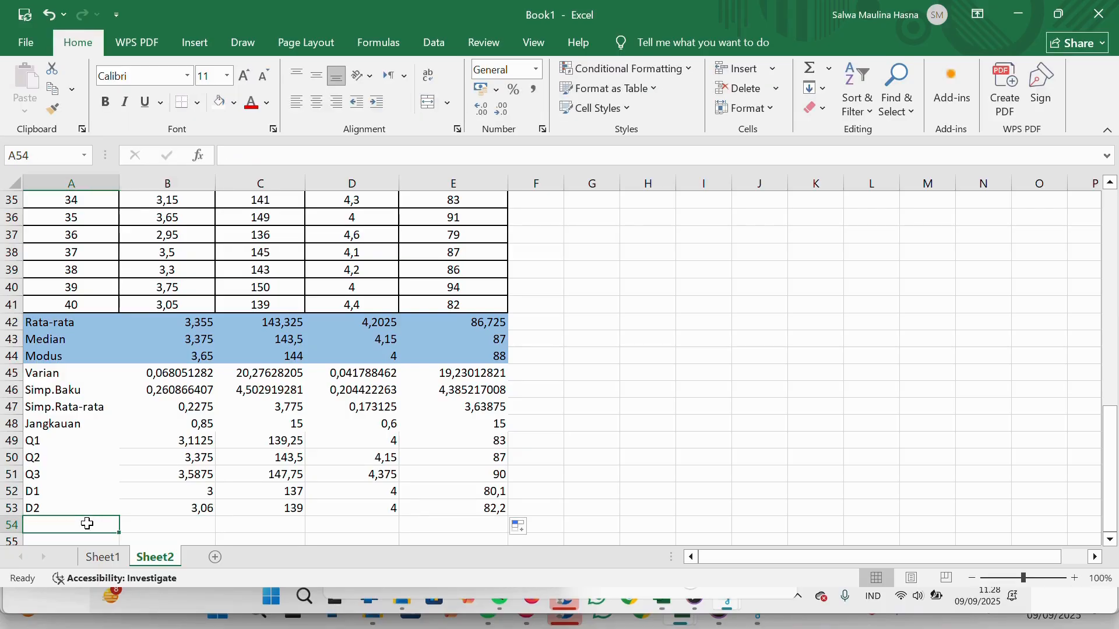
# Step: Enter the label "P23" in cell A54
pyautogui.doubleClick(86, 524)
pyautogui.write('P23')
pyautogui.press('Tab')
# Step: Enter =PERCENTILE.EXC(B2:B41;0,23) in B54 for the 23rd percentile and fill it across to E54
pyautogui.scroll(-3, 255, 364)
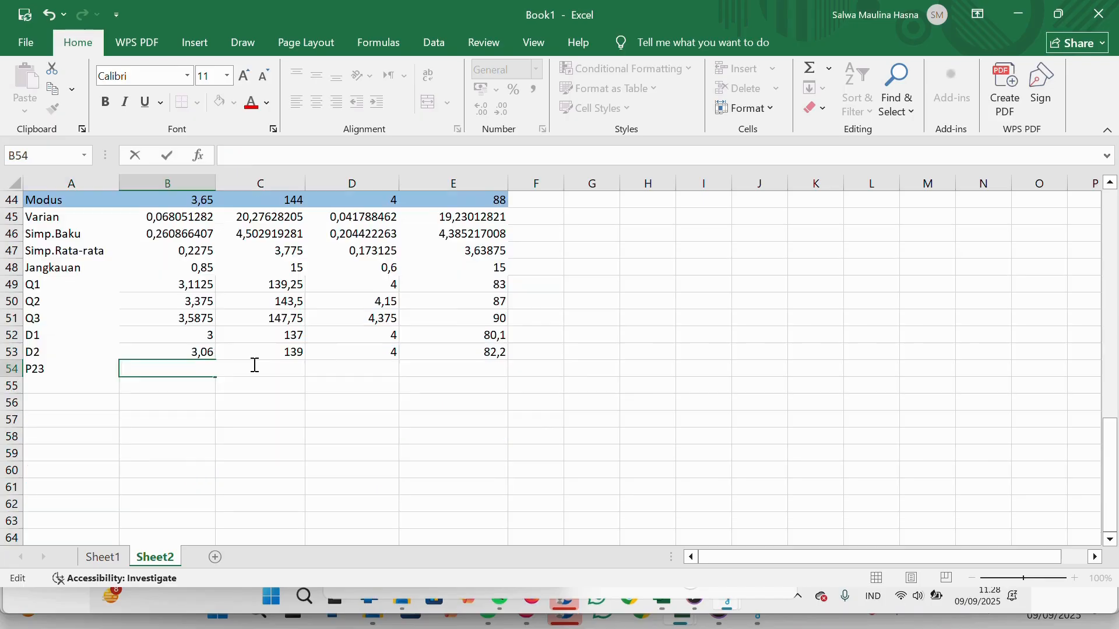
pyautogui.write('=PER')
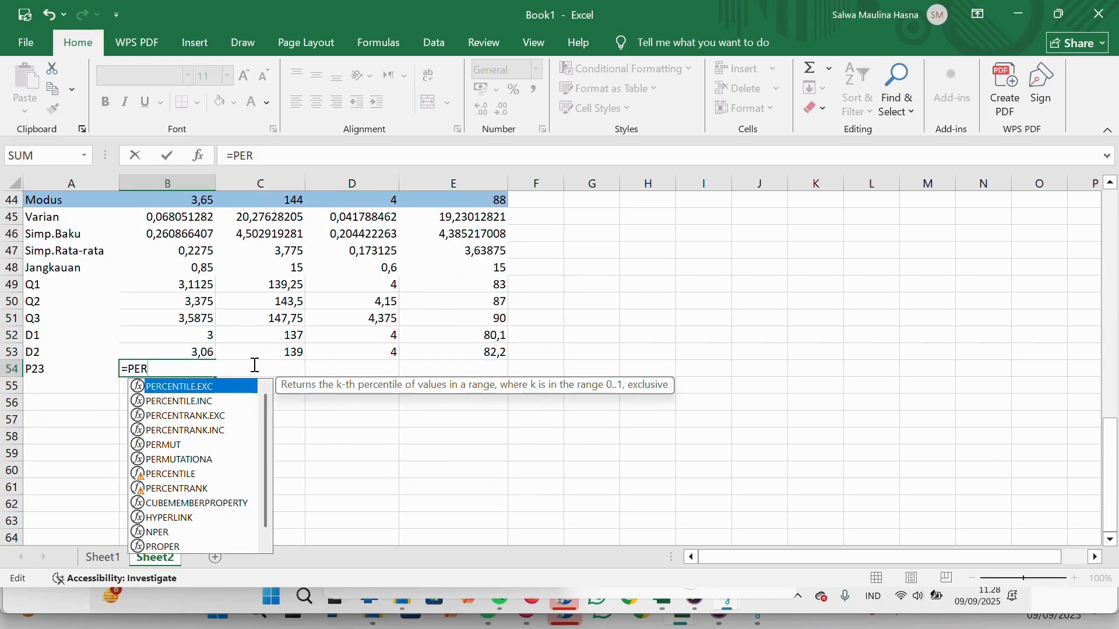
pyautogui.doubleClick(236, 387)
pyautogui.scroll(15, 183, 249)
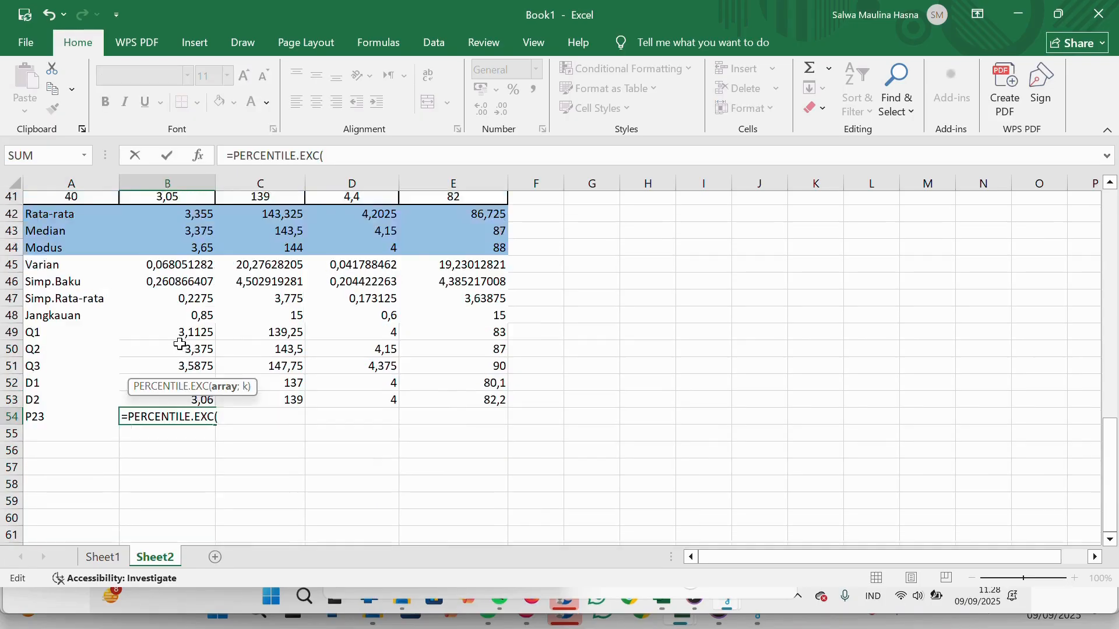
pyautogui.moveTo(183, 249); pyautogui.dragTo(158, 354)
pyautogui.write(';')
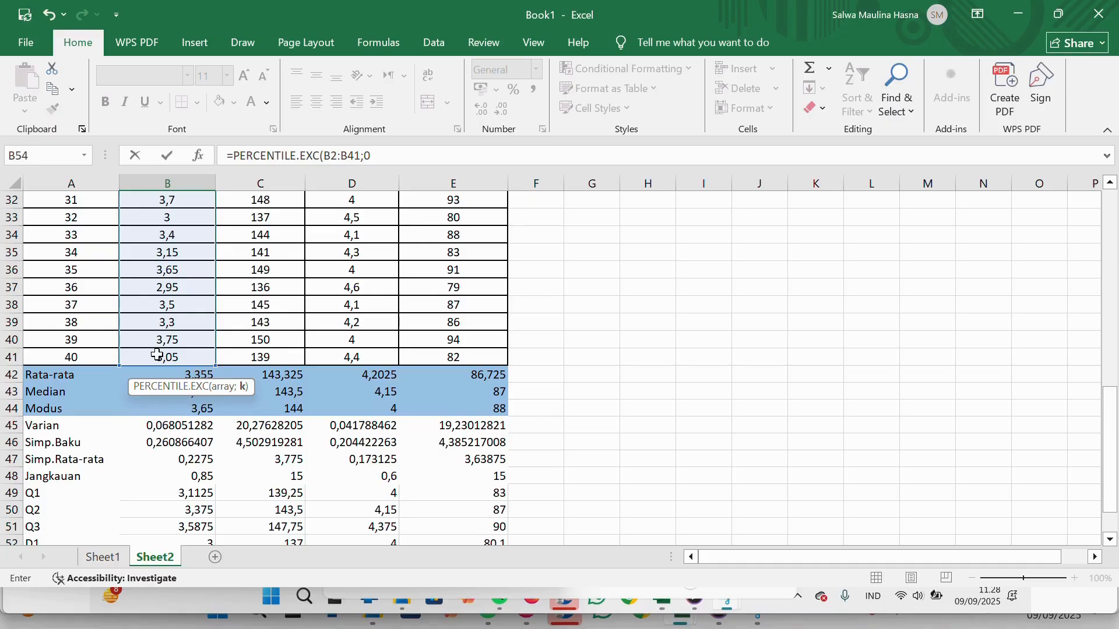
pyautogui.write('0,23)')
pyautogui.press('Return')
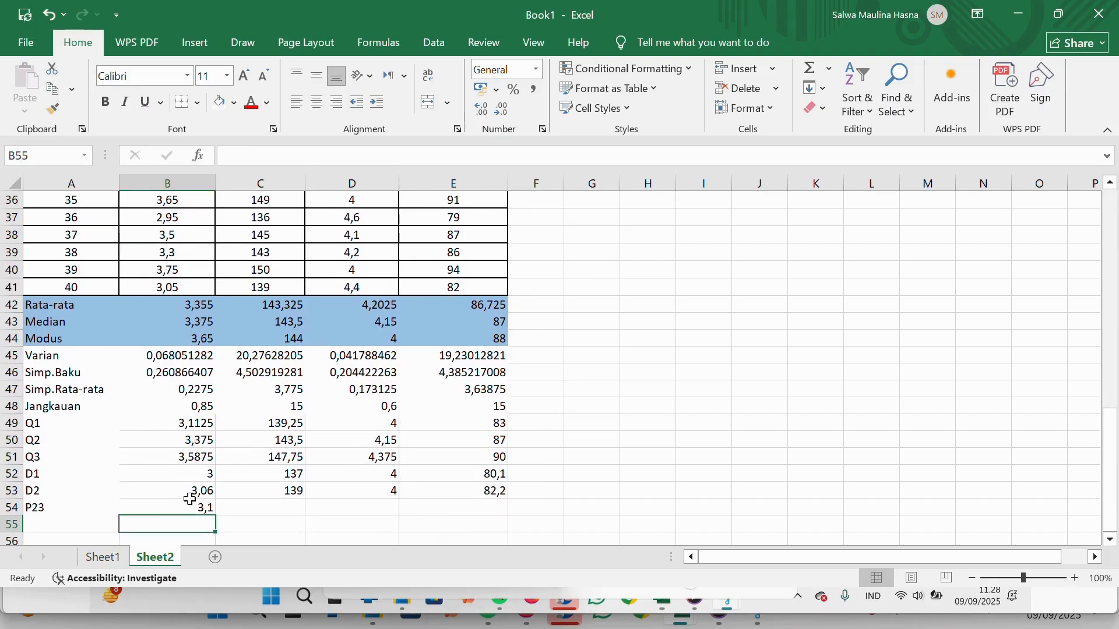
pyautogui.click(194, 509)
pyautogui.moveTo(215, 515); pyautogui.dragTo(504, 510)
pyautogui.click(472, 509)
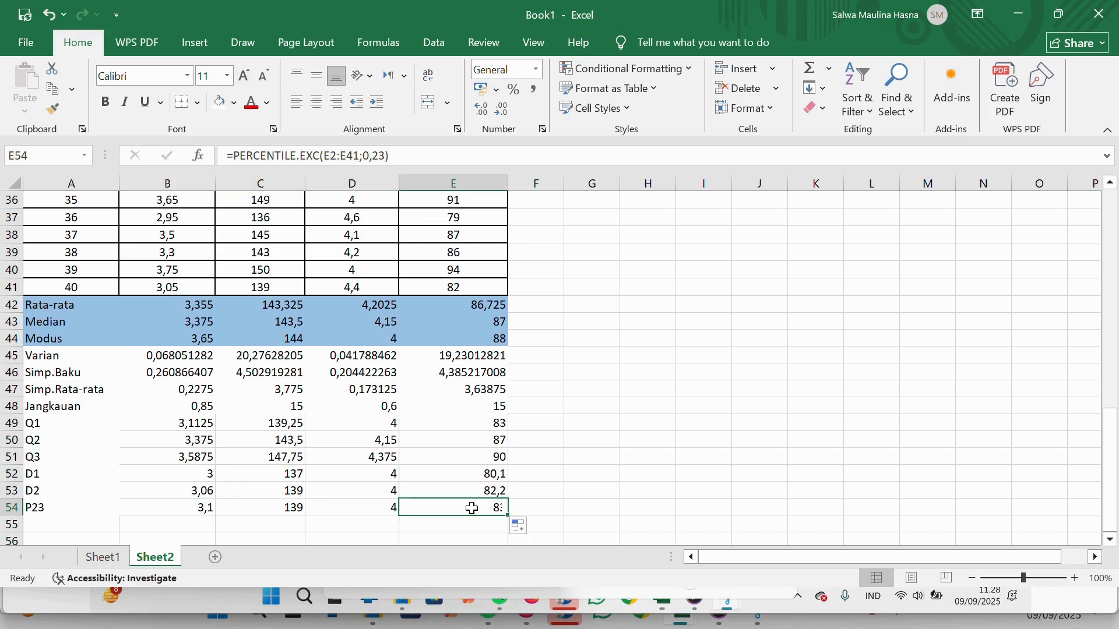
# Step: Enter the label "P97" in cell A55
pyautogui.click(77, 528)
pyautogui.doubleClick(76, 529)
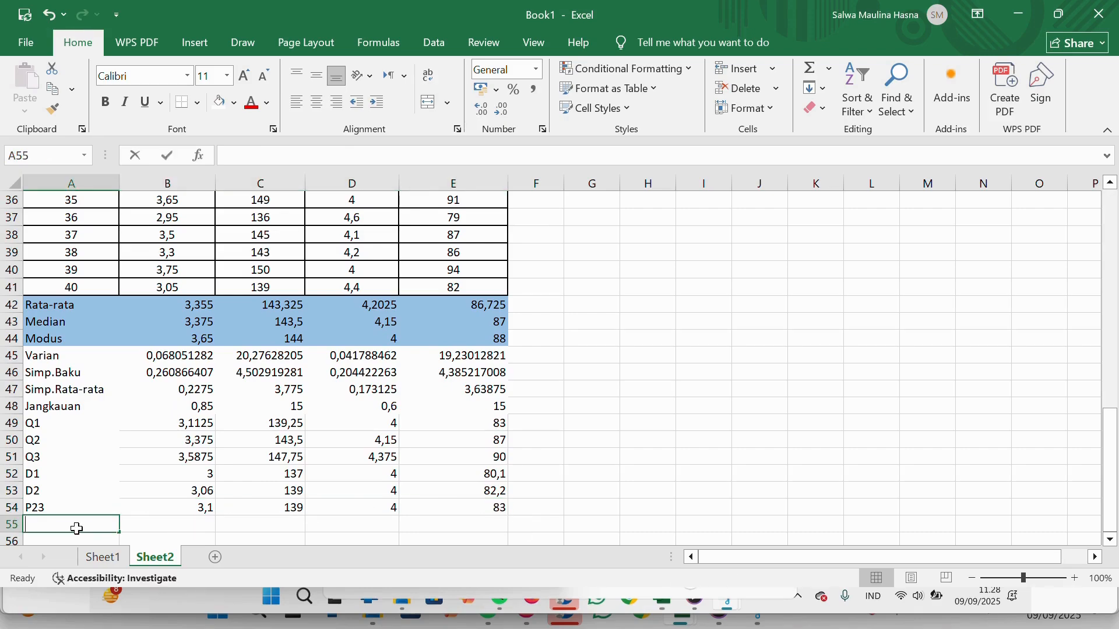
pyautogui.write('P')
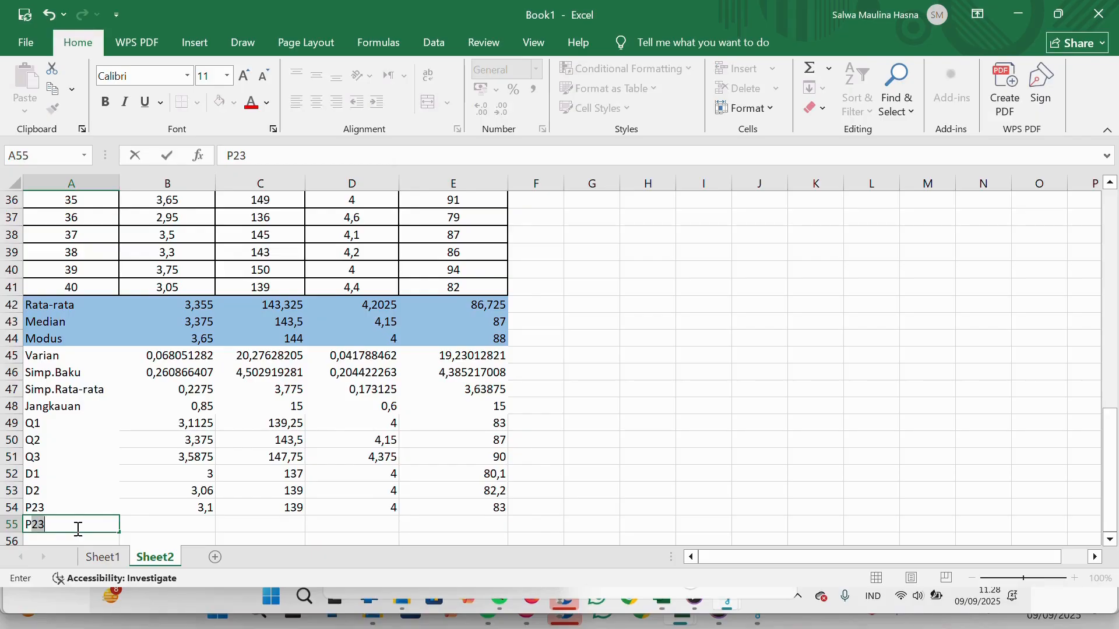
pyautogui.write('97')
pyautogui.press('Tab')
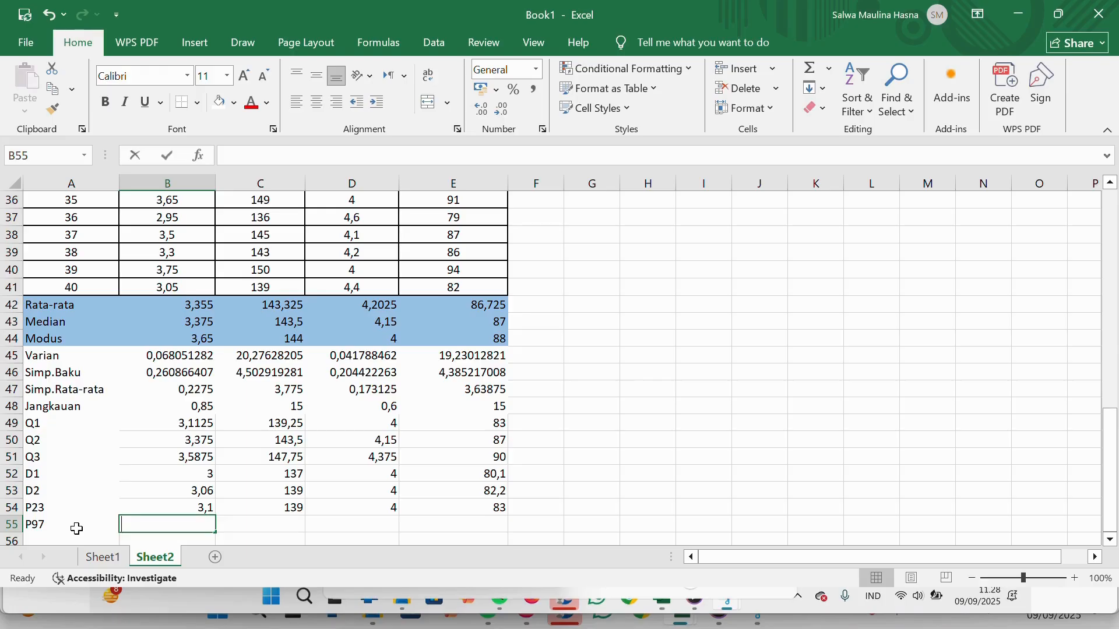
# Step: Enter =PERCENTILE.EXC(B2:B41;0,97) in B55 for the 97th percentile and fill it across to E55
pyautogui.write('=PER')
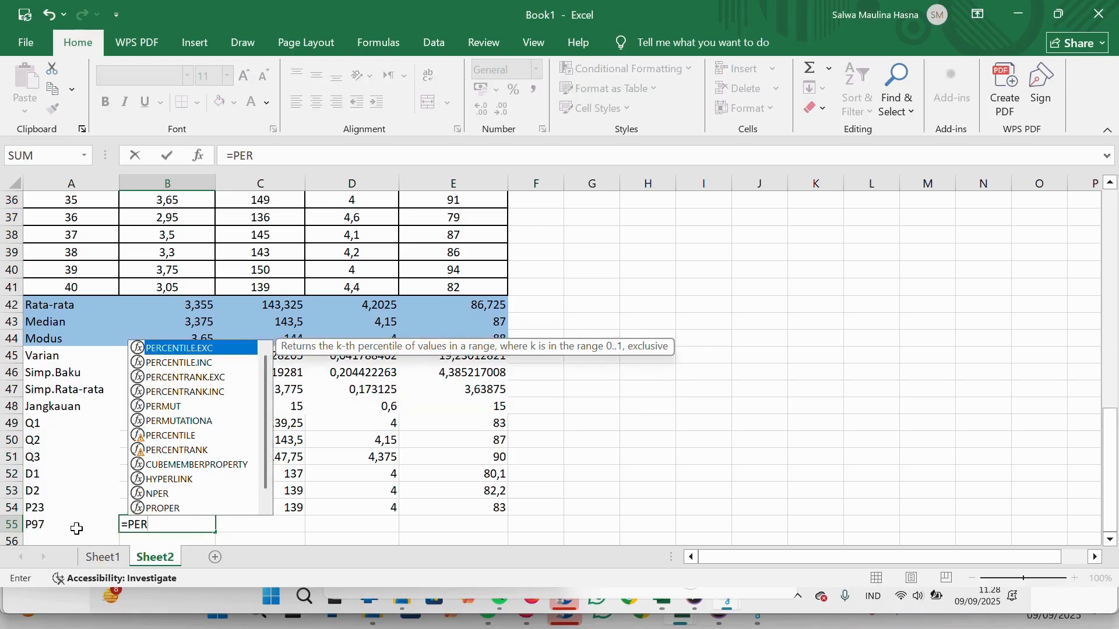
pyautogui.doubleClick(170, 348)
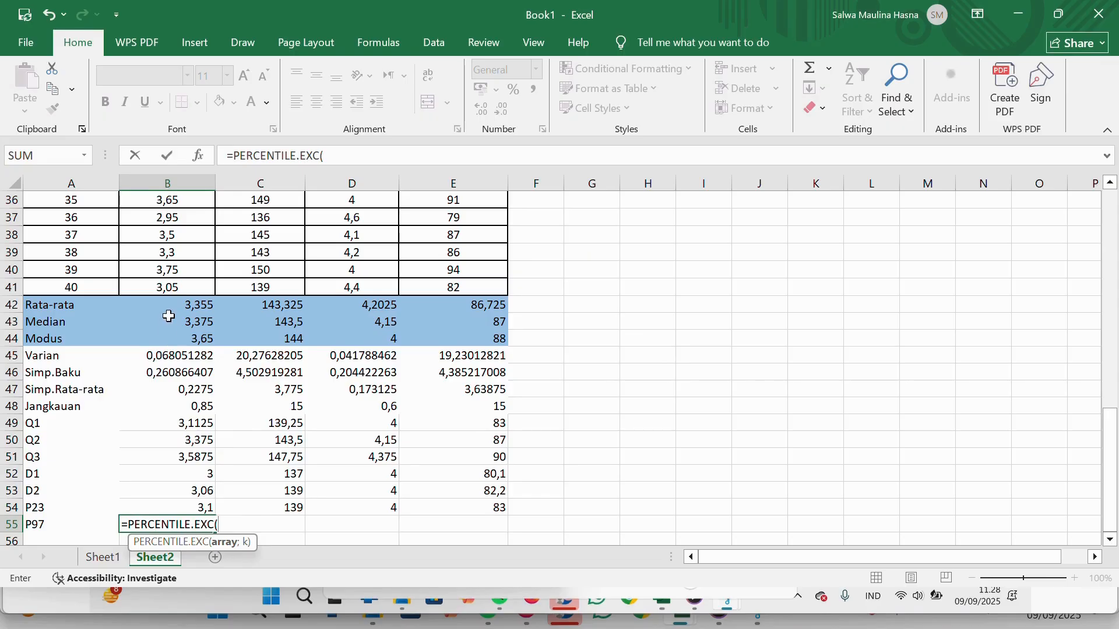
pyautogui.scroll(12, 165, 320)
pyautogui.moveTo(165, 260); pyautogui.dragTo(172, 371)
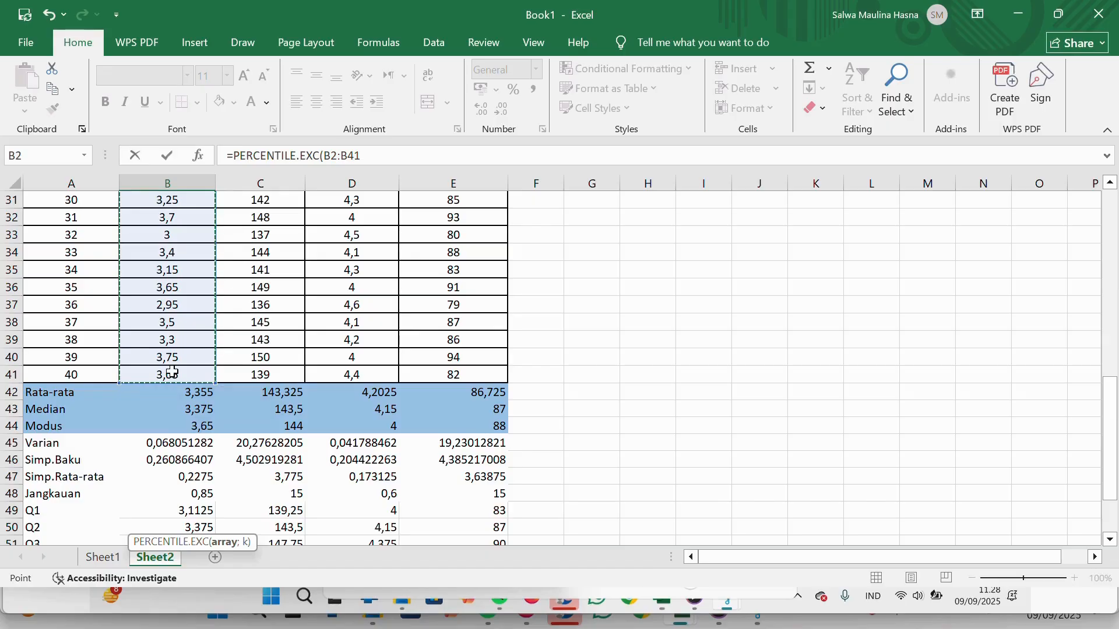
pyautogui.write(';0,97')
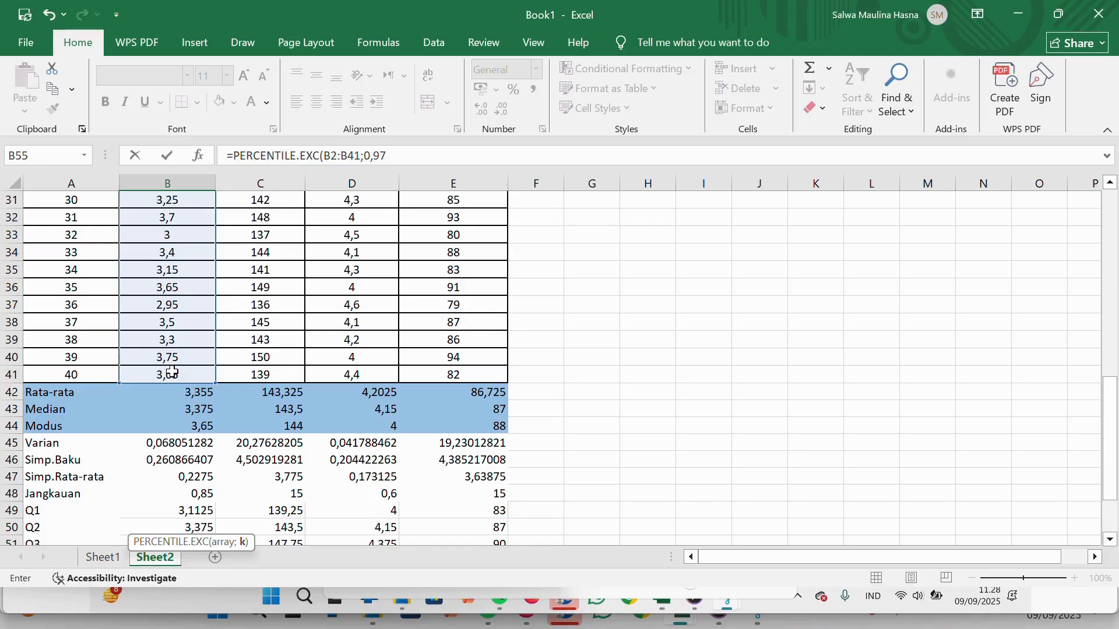
pyautogui.write(')')
pyautogui.press('Return')
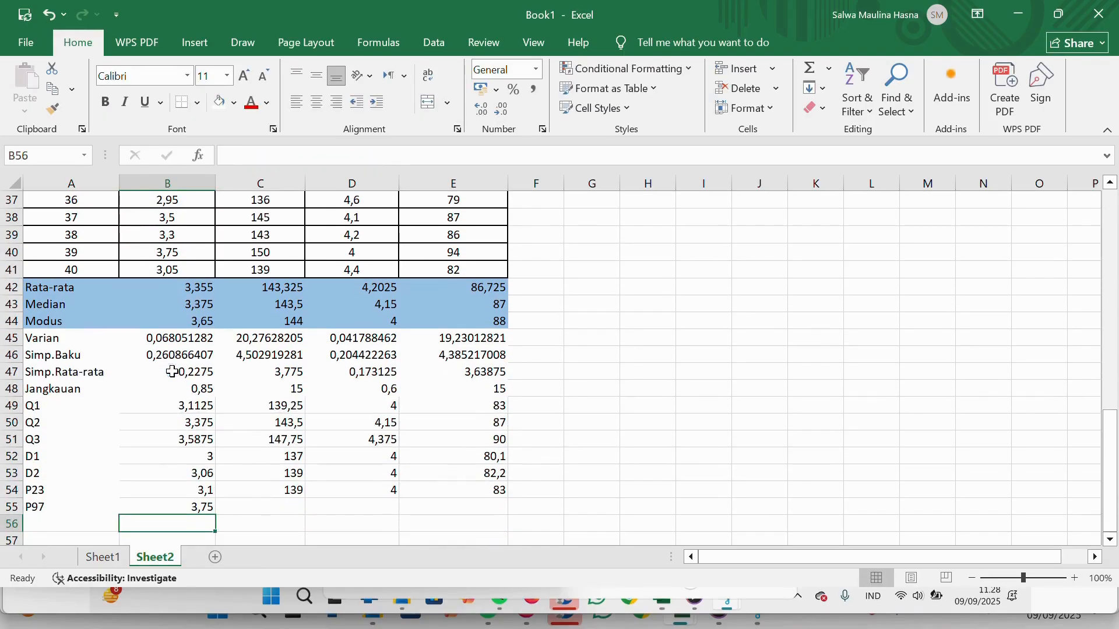
pyautogui.click(213, 506)
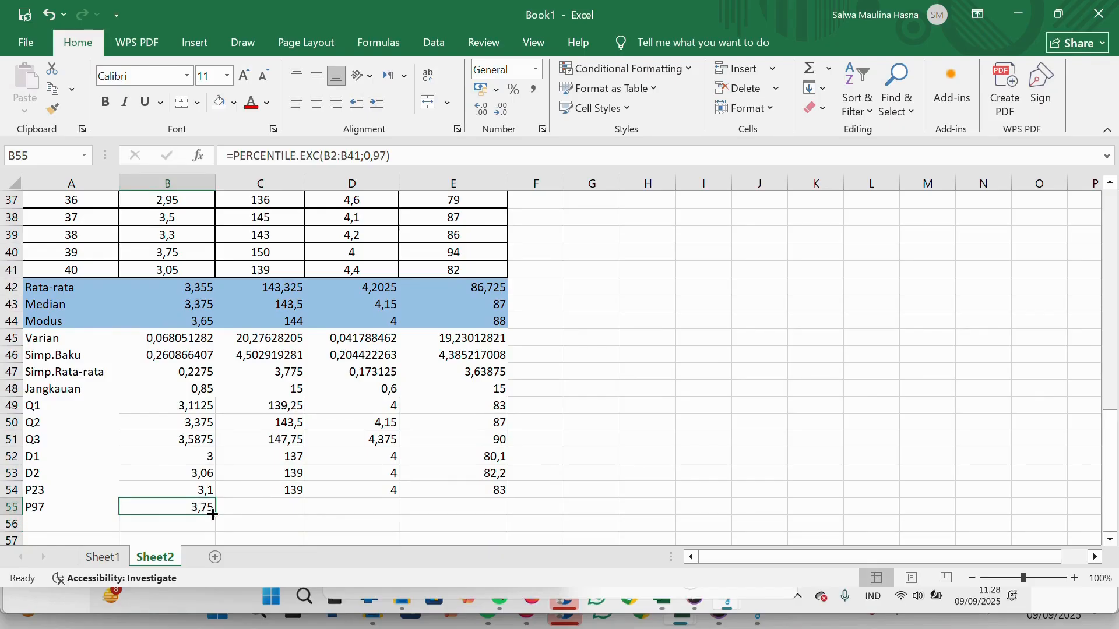
pyautogui.moveTo(215, 514); pyautogui.dragTo(502, 509)
pyautogui.click(528, 507)
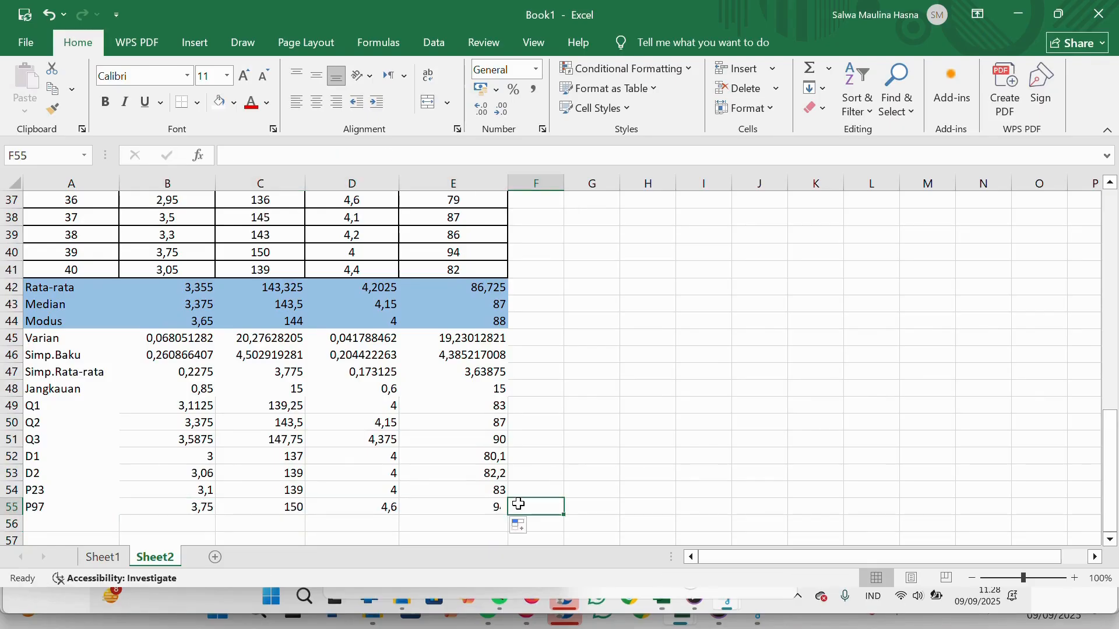
pyautogui.scroll(-2, 375, 483)
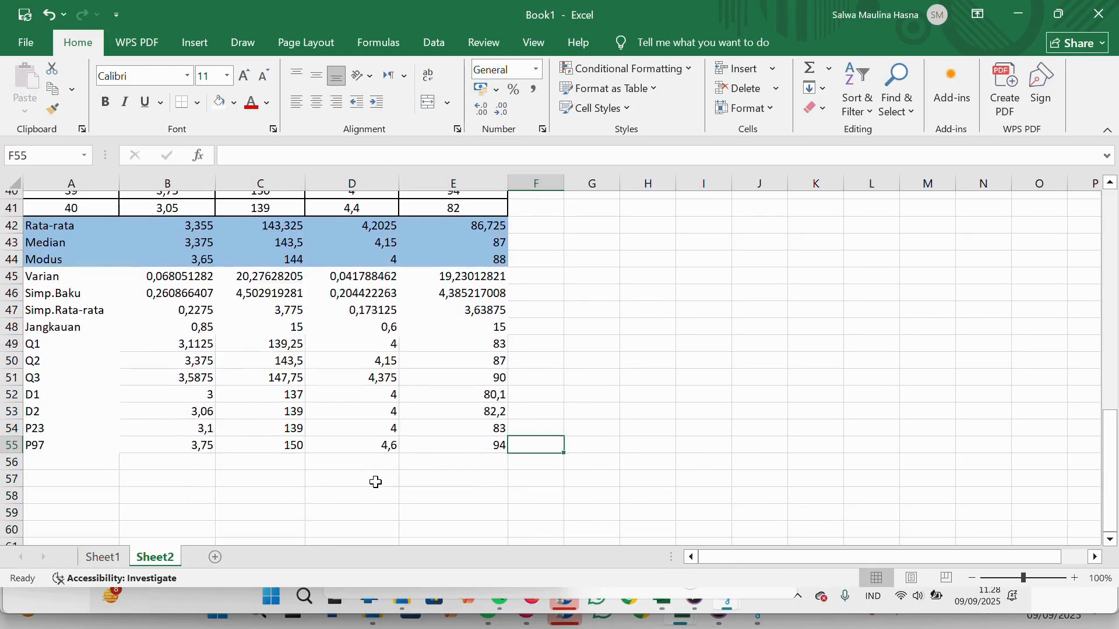
# Step: Shade the dispersion, quartile, decile and percentile rows A45:E55 with a gray fill
pyautogui.scroll(1, 375, 481)
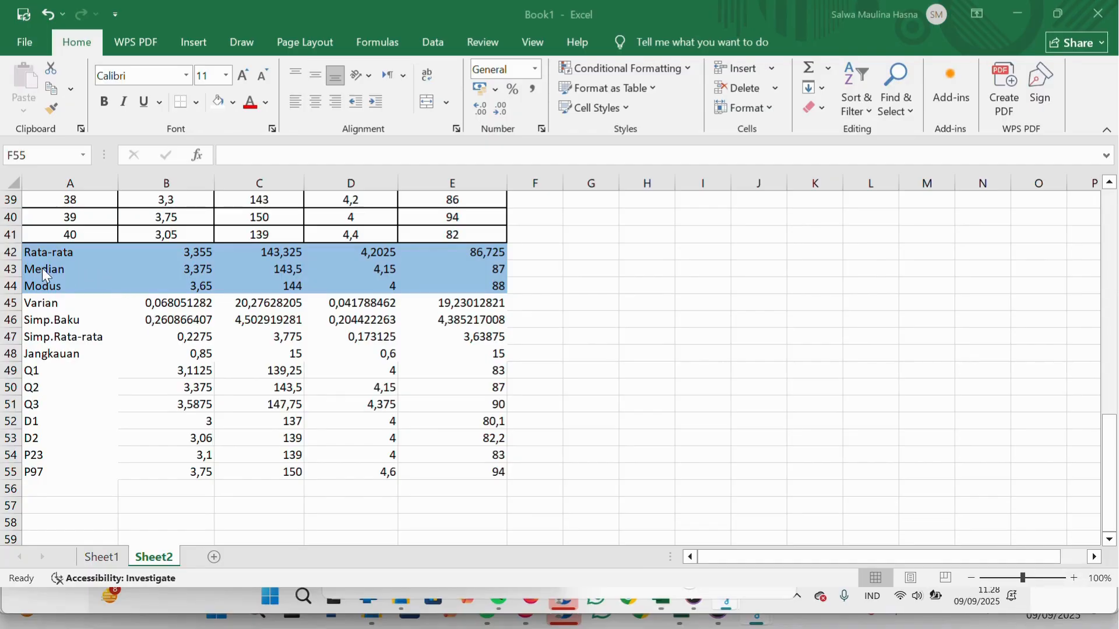
pyautogui.click(29, 300)
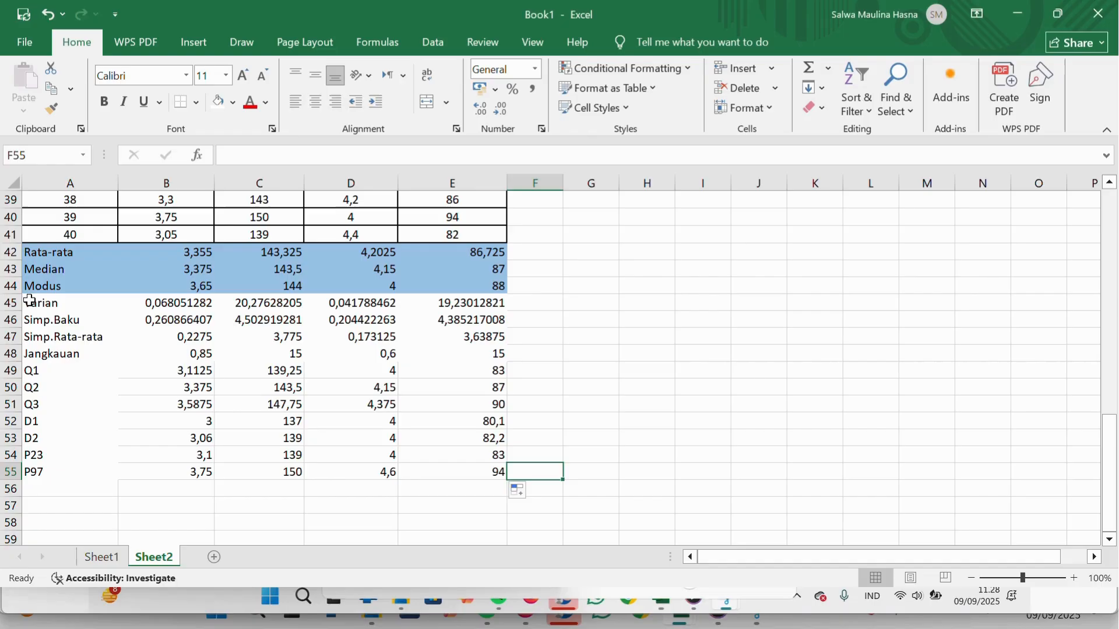
pyautogui.click(31, 301)
pyautogui.moveTo(32, 302); pyautogui.dragTo(478, 475)
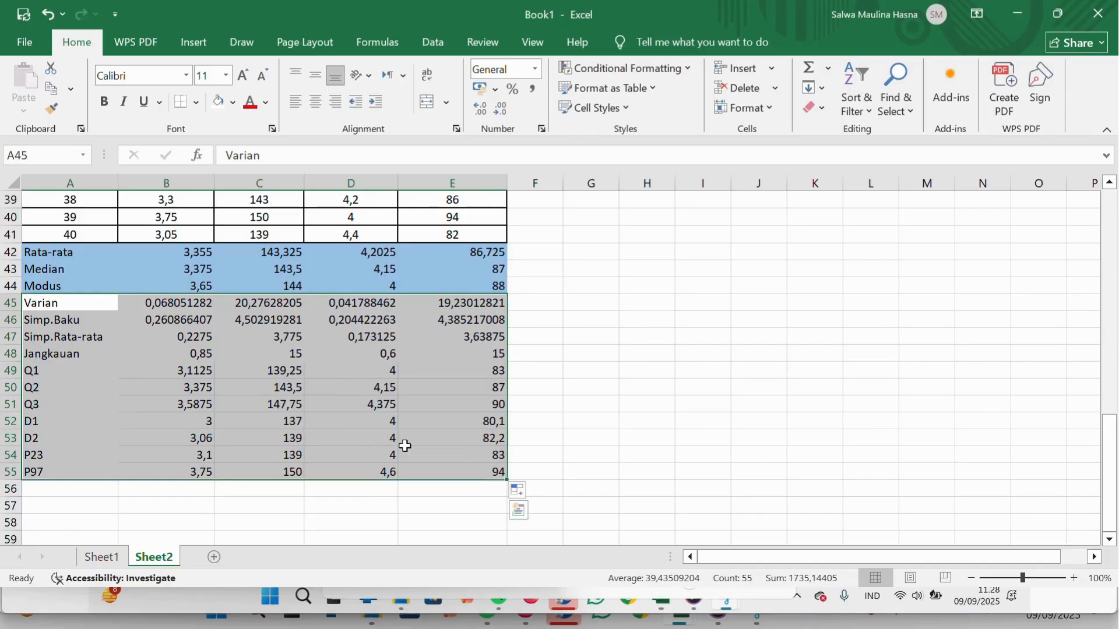
pyautogui.click(232, 103)
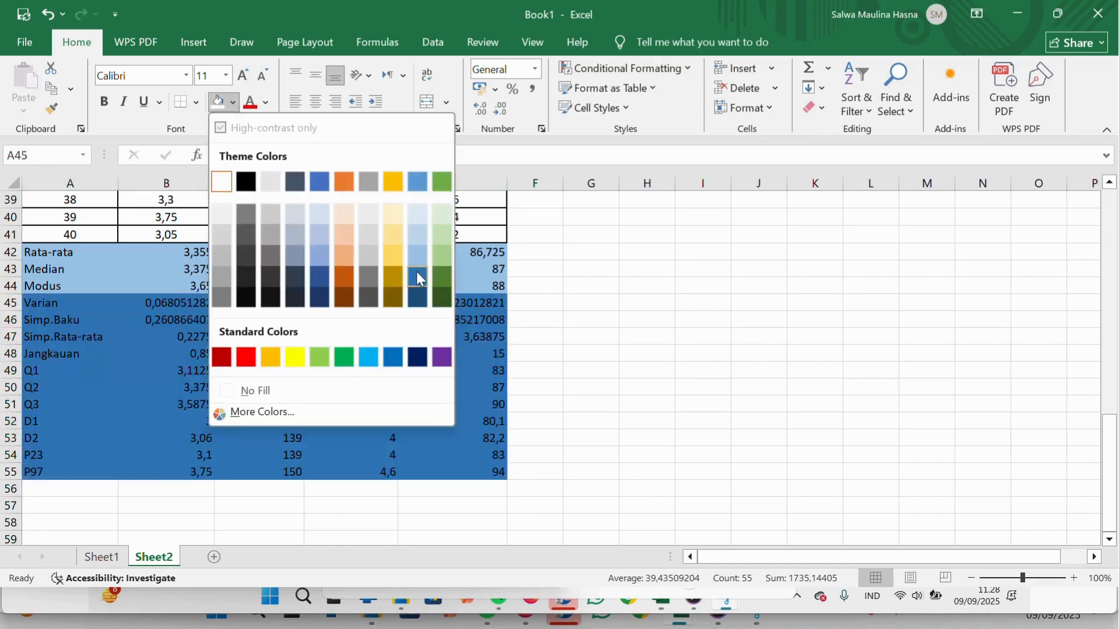
pyautogui.click(369, 255)
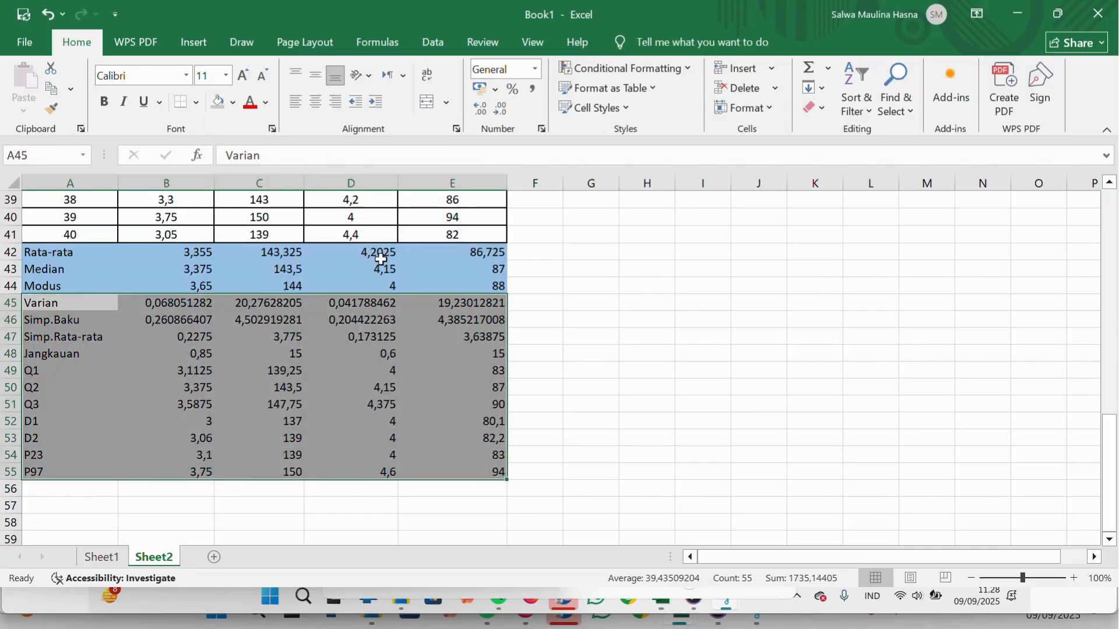
pyautogui.click(121, 282)
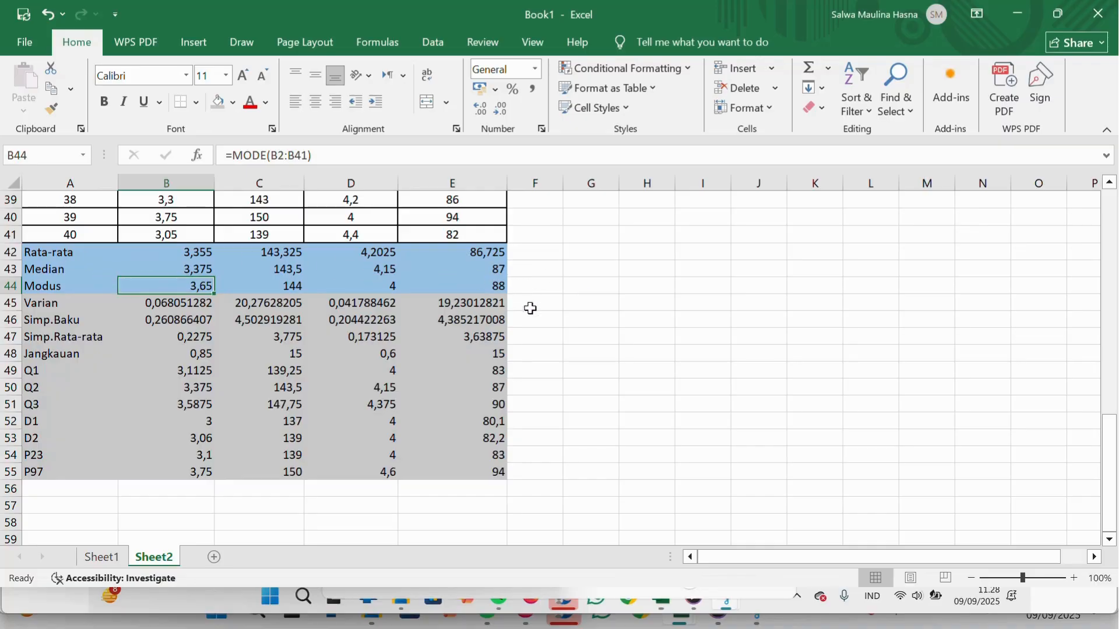
pyautogui.click(349, 506)
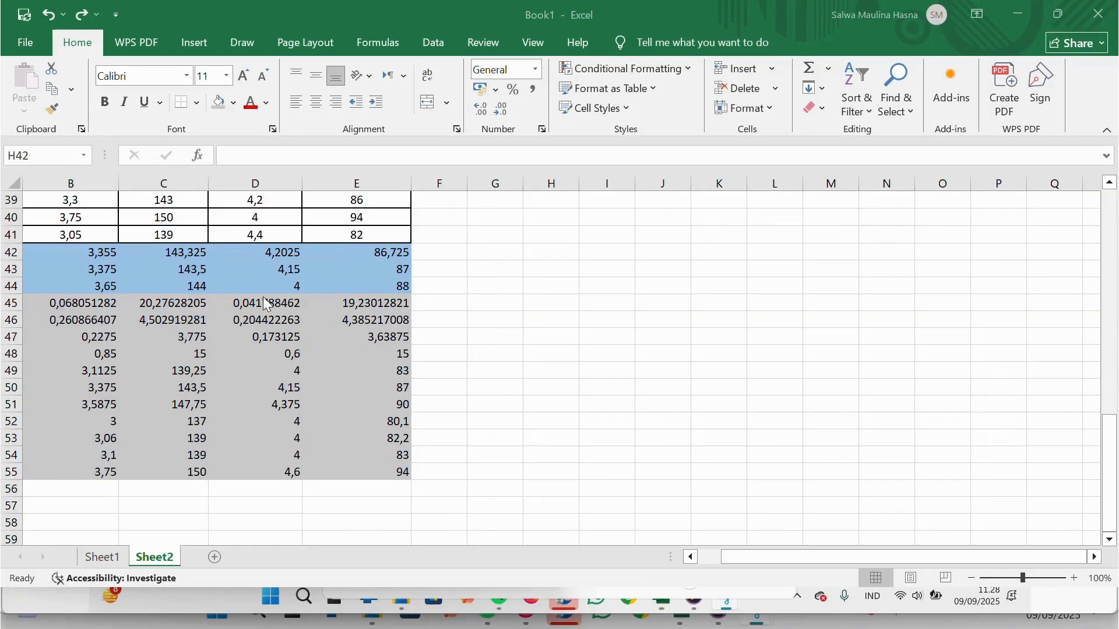
# Step: Insert a Pareto chart of the IPK data in B1:B41 and place it beside the statistics rows, starting around G42
pyautogui.scroll(10, 267, 304)
pyautogui.scroll(3, 267, 304)
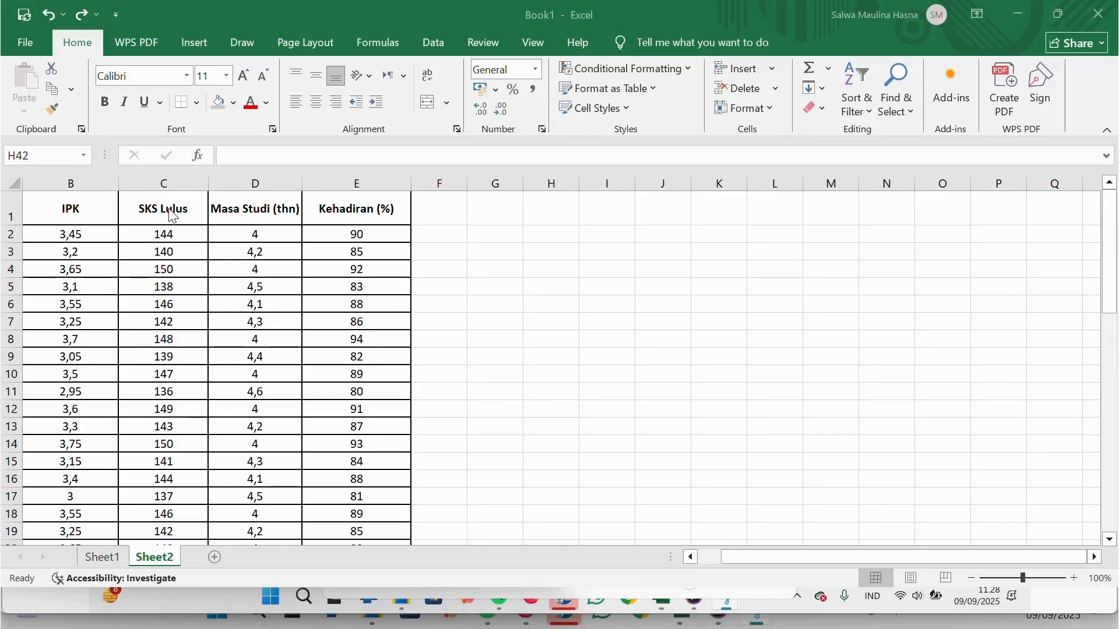
pyautogui.hscroll(-2, 97, 226)
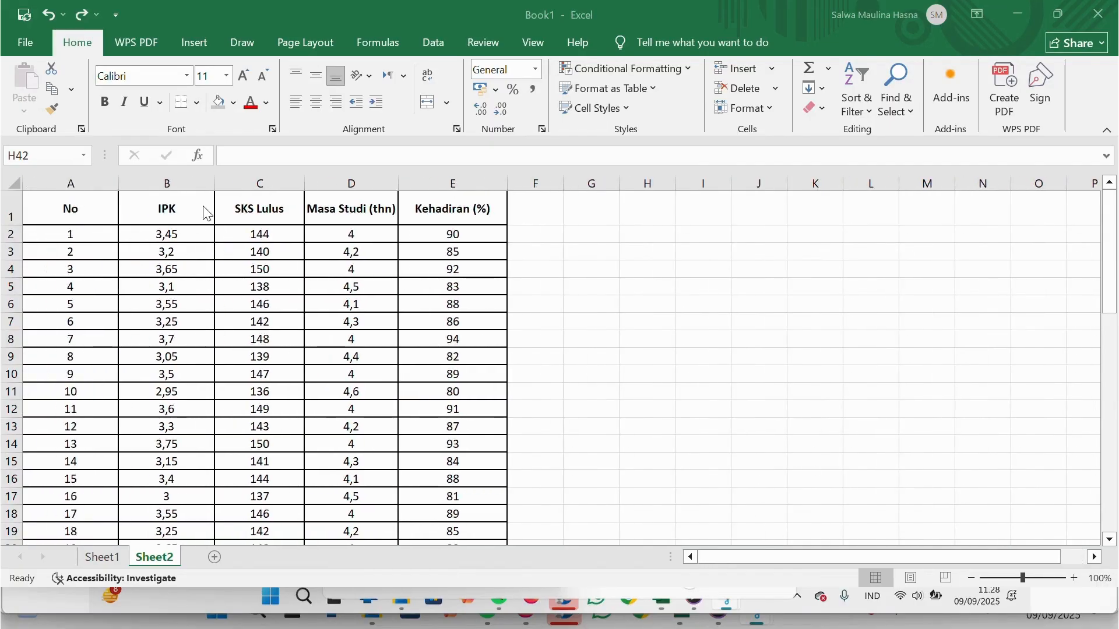
pyautogui.click(199, 209)
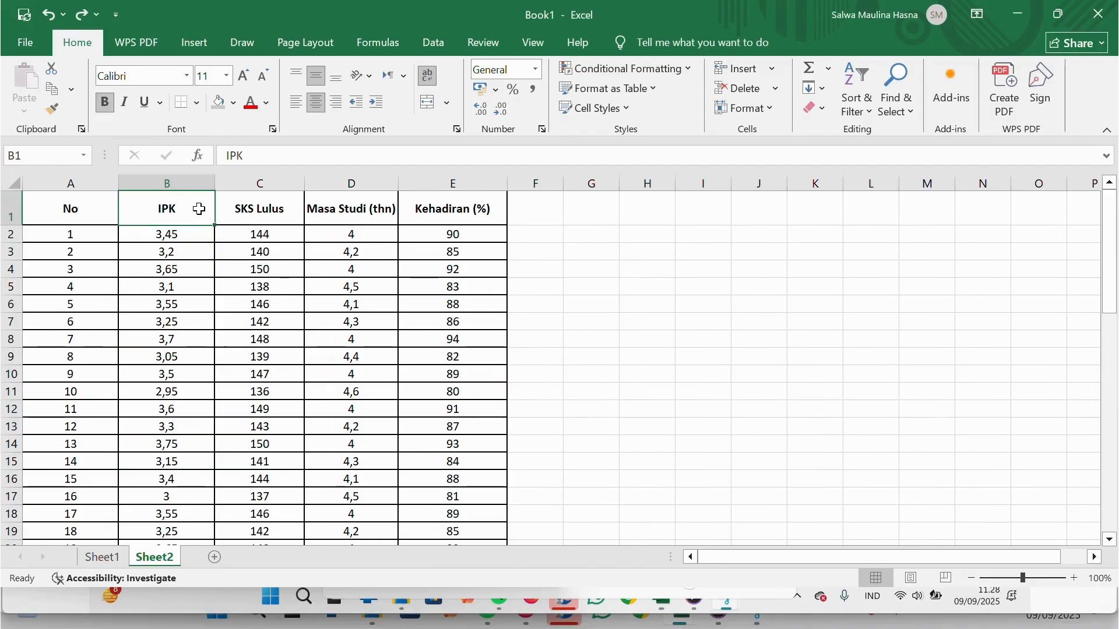
pyautogui.moveTo(190, 206); pyautogui.dragTo(184, 339)
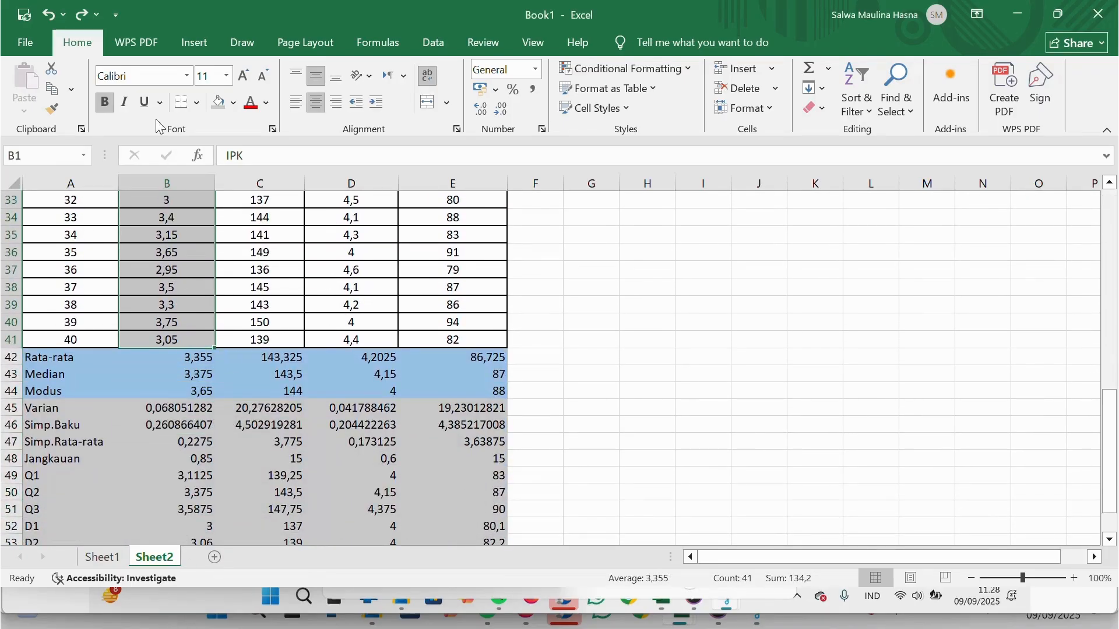
pyautogui.click(194, 46)
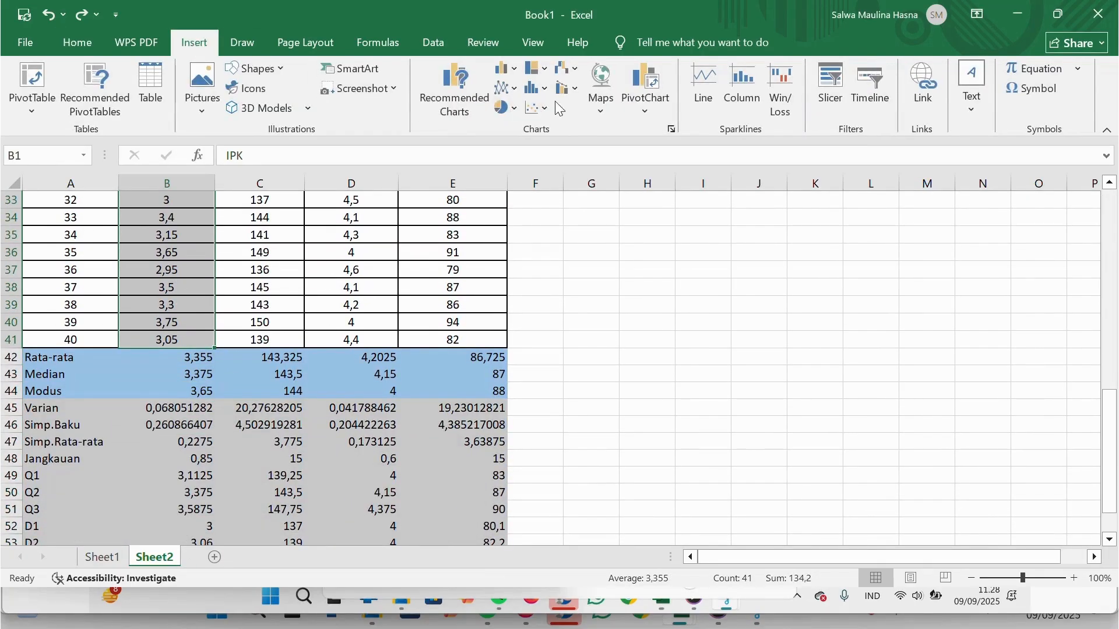
pyautogui.click(546, 89)
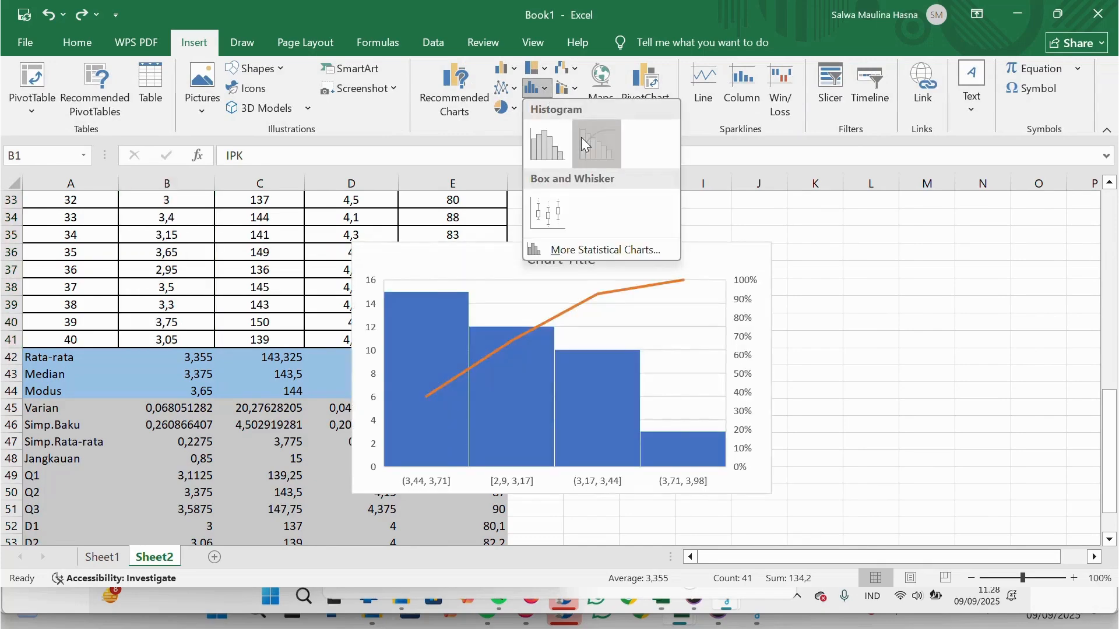
pyautogui.click(581, 138)
pyautogui.moveTo(657, 260); pyautogui.dragTo(869, 364)
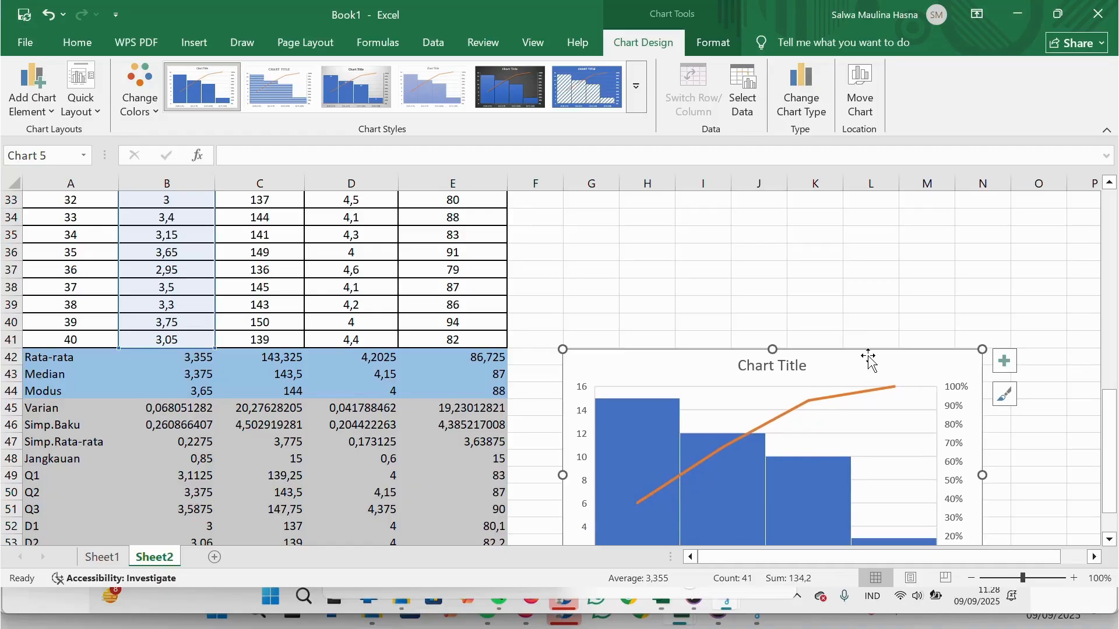
pyautogui.click(840, 298)
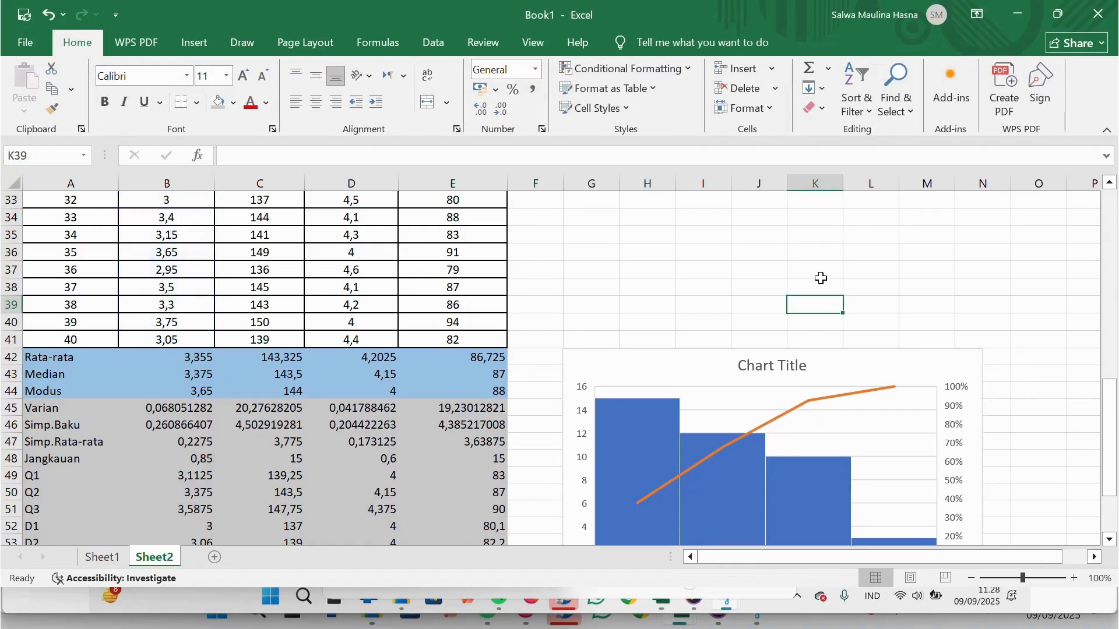
# Step: Insert a Pareto chart of the SKS Lulus data in C1:C41
pyautogui.scroll(-3, 819, 279)
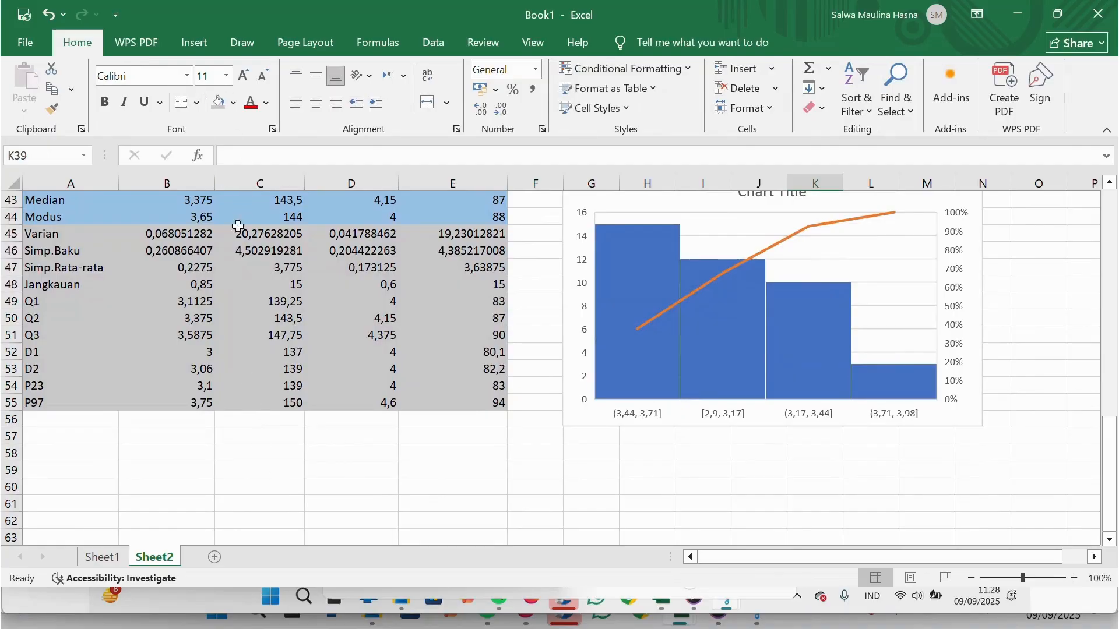
pyautogui.scroll(14, 237, 226)
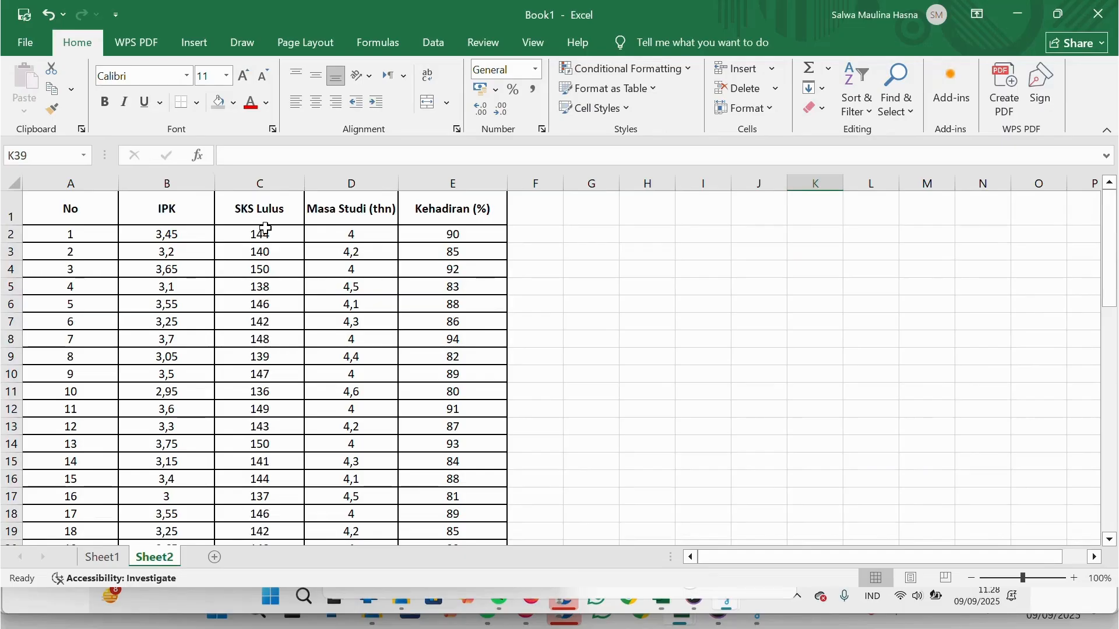
pyautogui.click(265, 229)
pyautogui.click(234, 208)
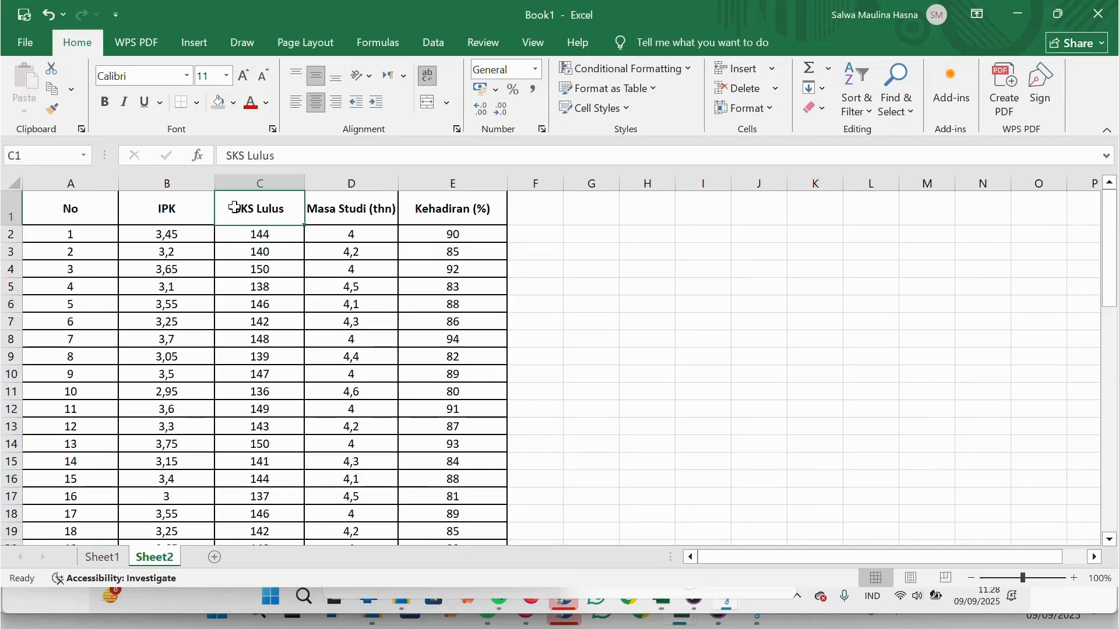
pyautogui.moveTo(234, 207); pyautogui.dragTo(269, 340)
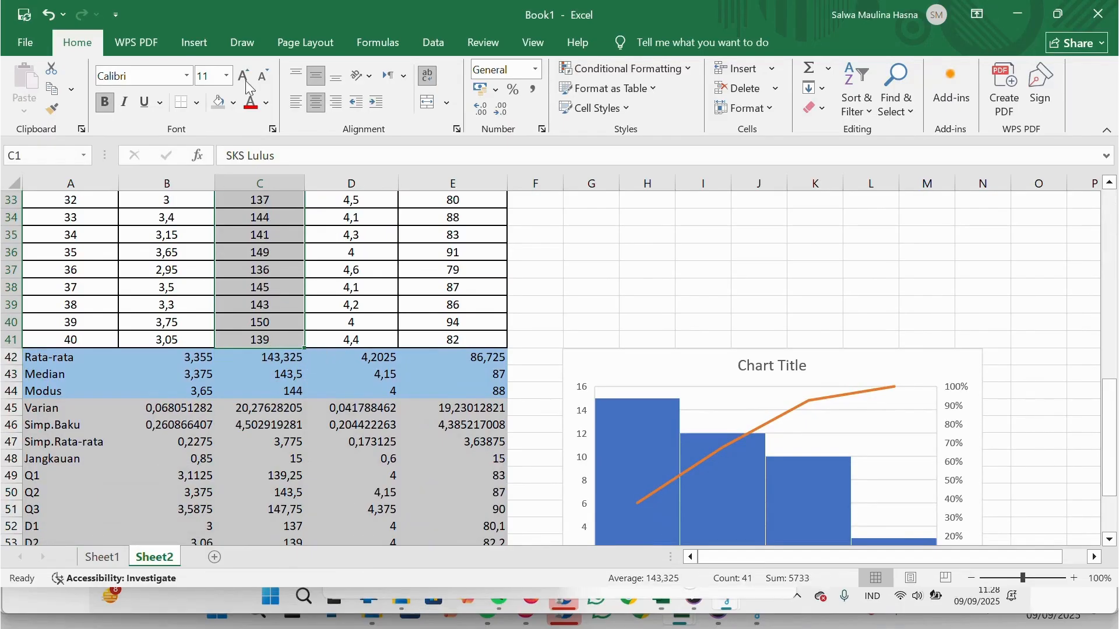
pyautogui.click(201, 37)
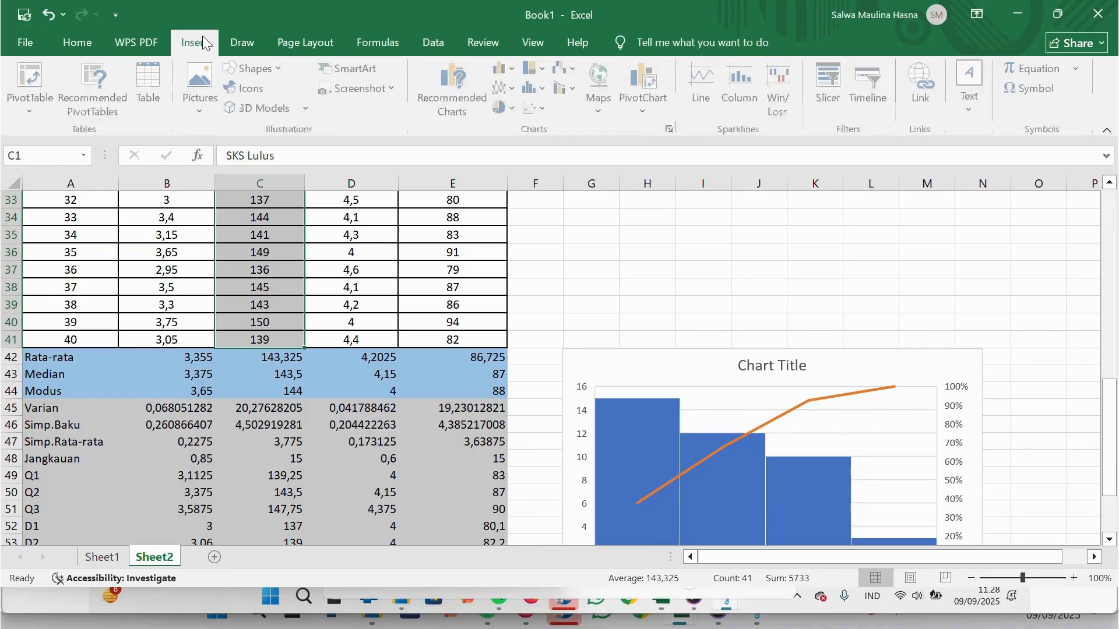
pyautogui.click(545, 92)
pyautogui.click(584, 134)
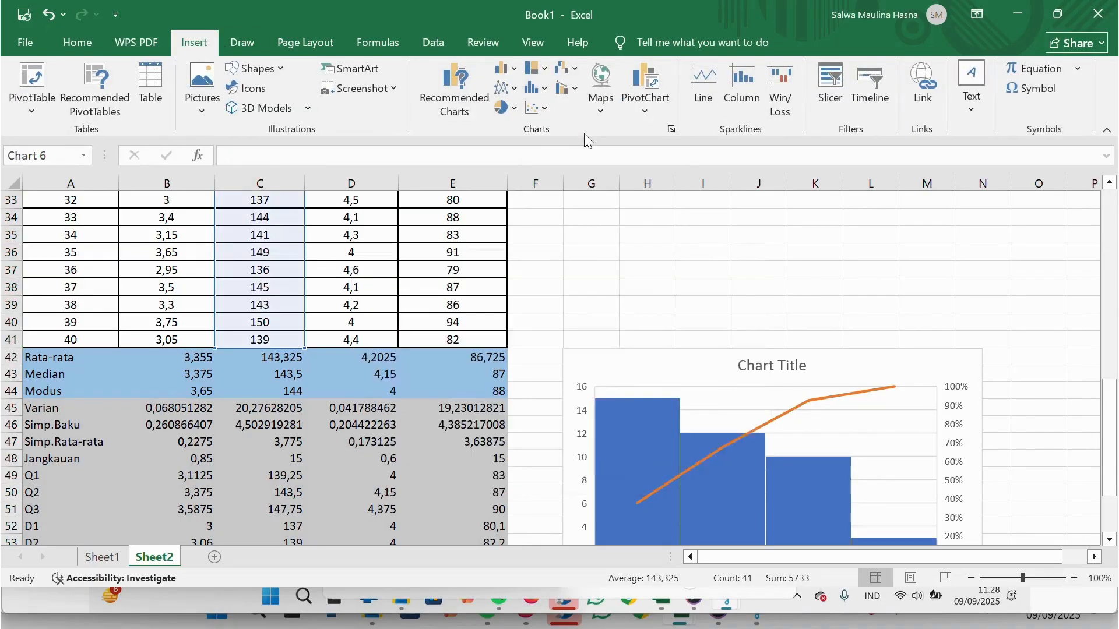
# Step: Move the SKS Lulus chart to the right of the IPK chart, aligned with its upper edge
pyautogui.moveTo(720, 265); pyautogui.dragTo(814, 276)
pyautogui.keyDown('ctrl'); pyautogui.scroll(-2, 815, 276); pyautogui.keyUp('ctrl')
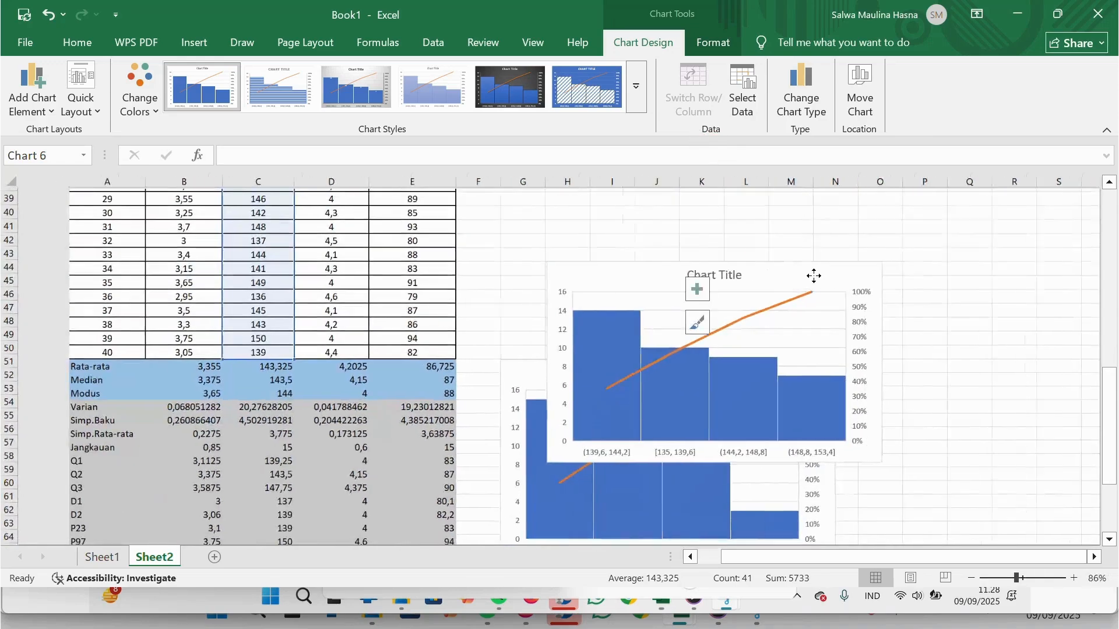
pyautogui.moveTo(737, 229); pyautogui.dragTo(1078, 405)
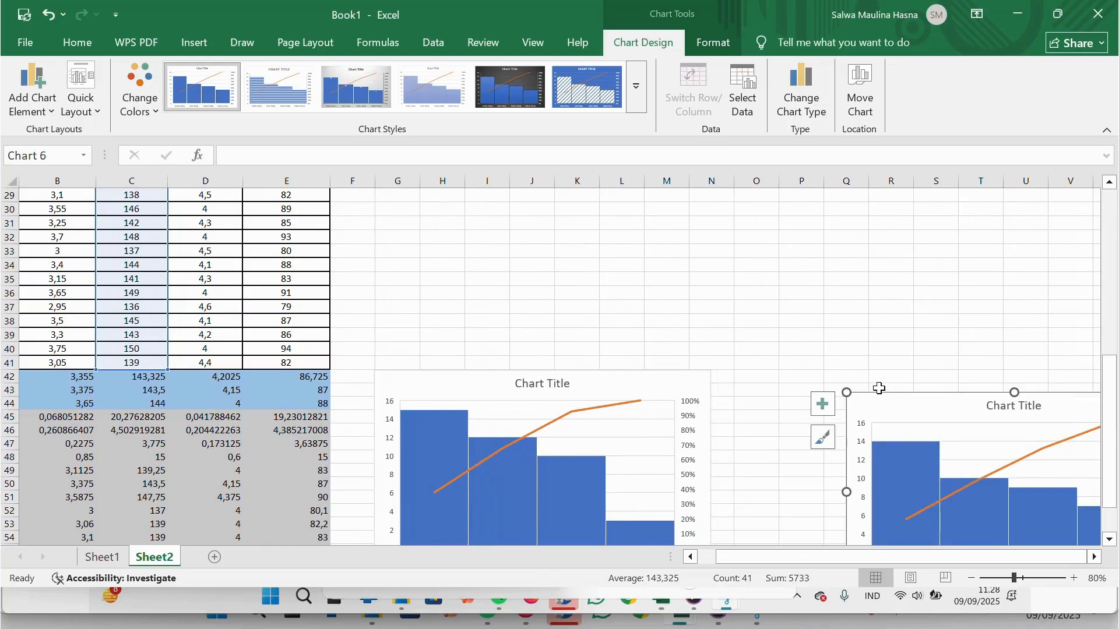
pyautogui.moveTo(904, 410); pyautogui.dragTo(794, 390)
pyautogui.scroll(-1, 725, 343)
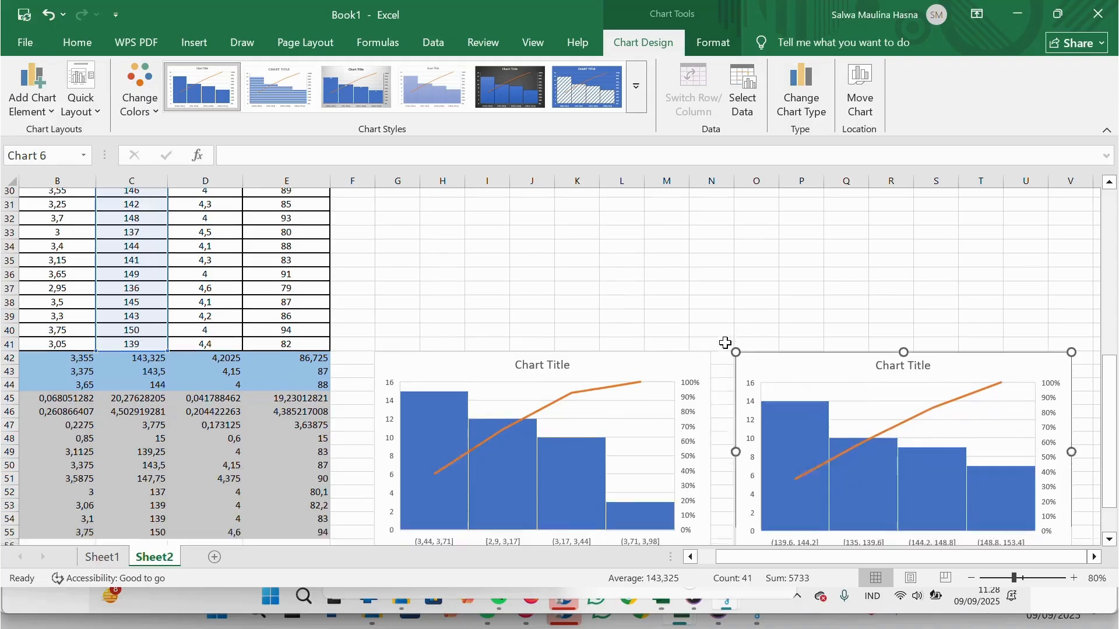
pyautogui.scroll(-3, 725, 343)
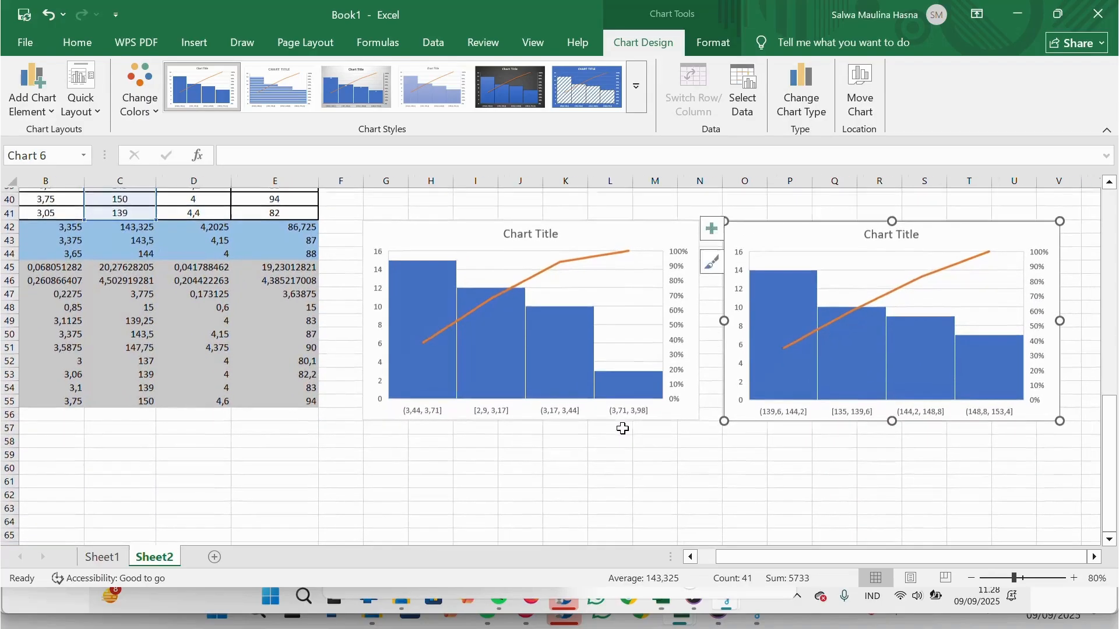
# Step: Insert a Pareto chart of the Masa Studi data in D1:D41
pyautogui.hscroll(1, 623, 430)
pyautogui.scroll(13, 466, 395)
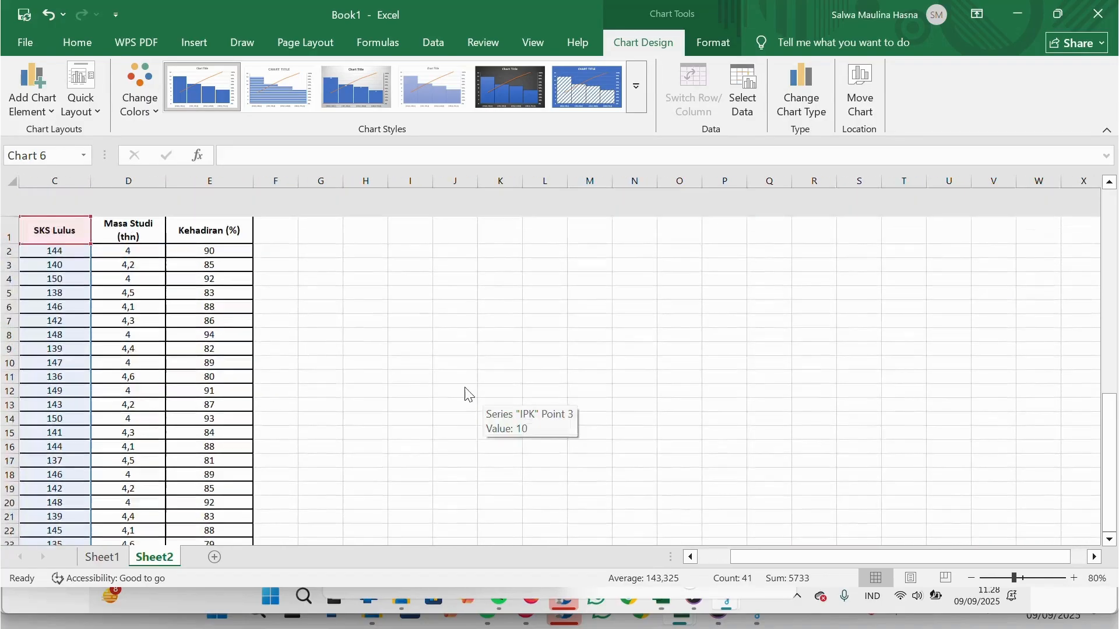
pyautogui.click(141, 208)
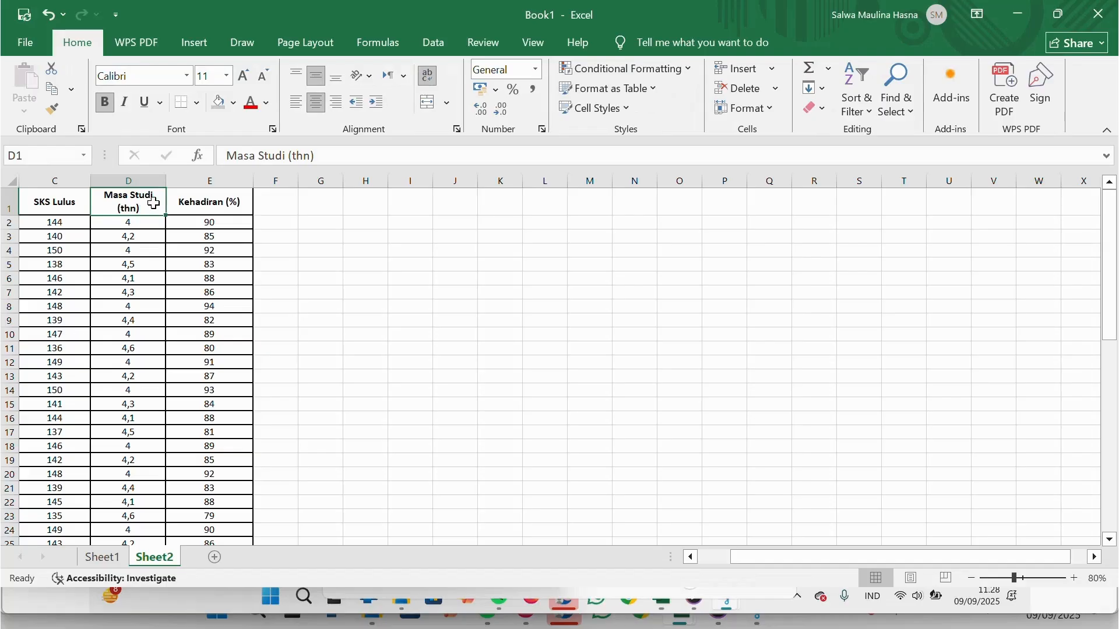
pyautogui.moveTo(120, 251); pyautogui.dragTo(150, 411)
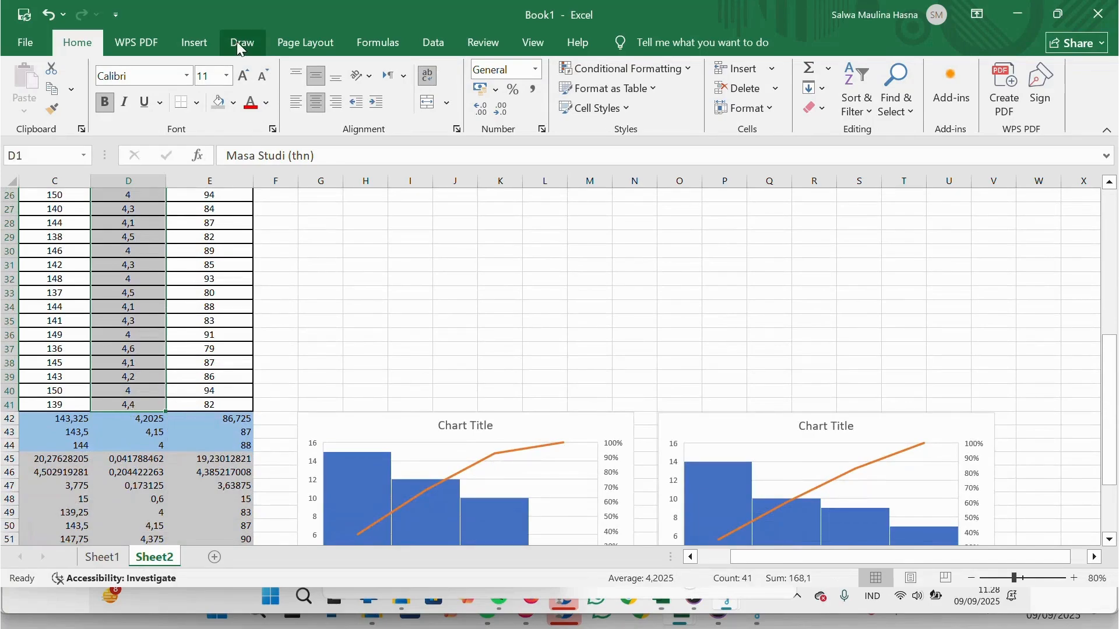
pyautogui.click(194, 42)
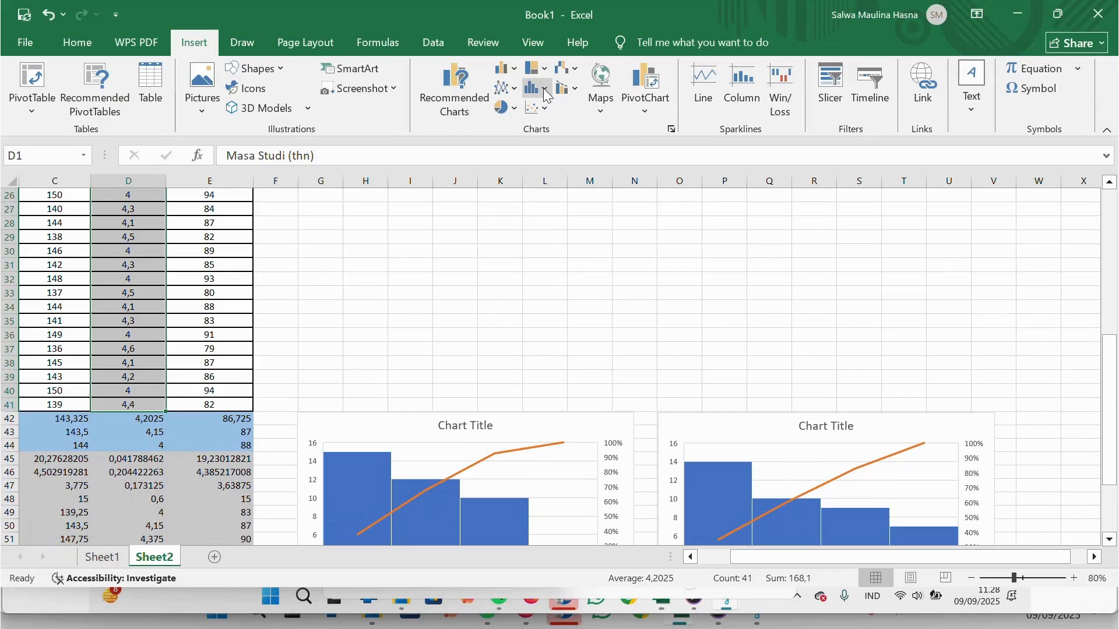
pyautogui.click(545, 91)
pyautogui.click(591, 143)
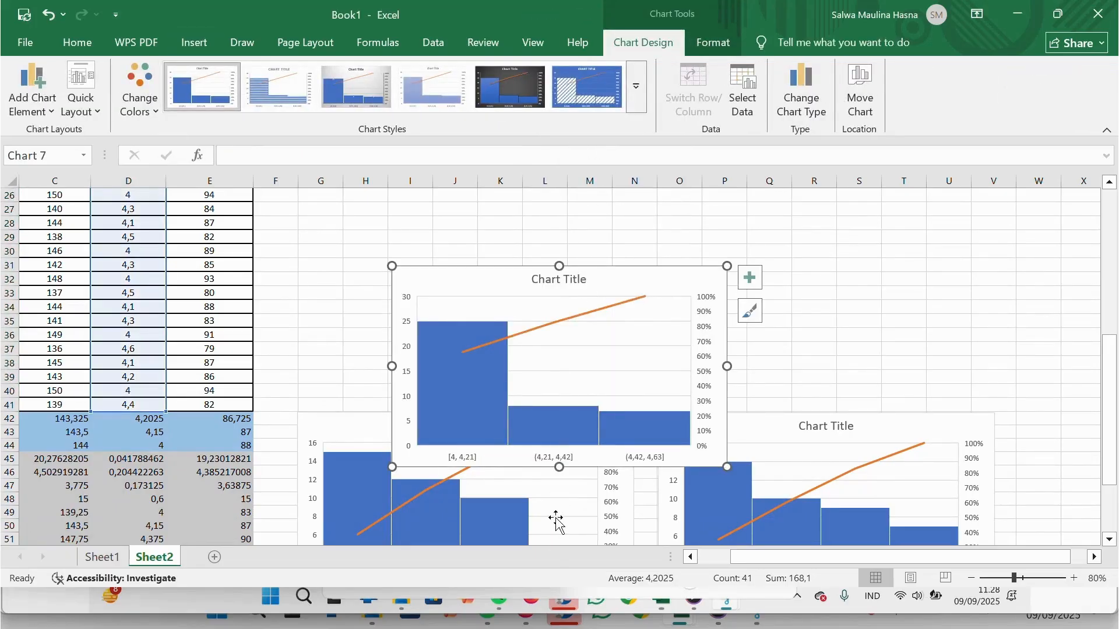
pyautogui.moveTo(632, 282); pyautogui.dragTo(460, 265)
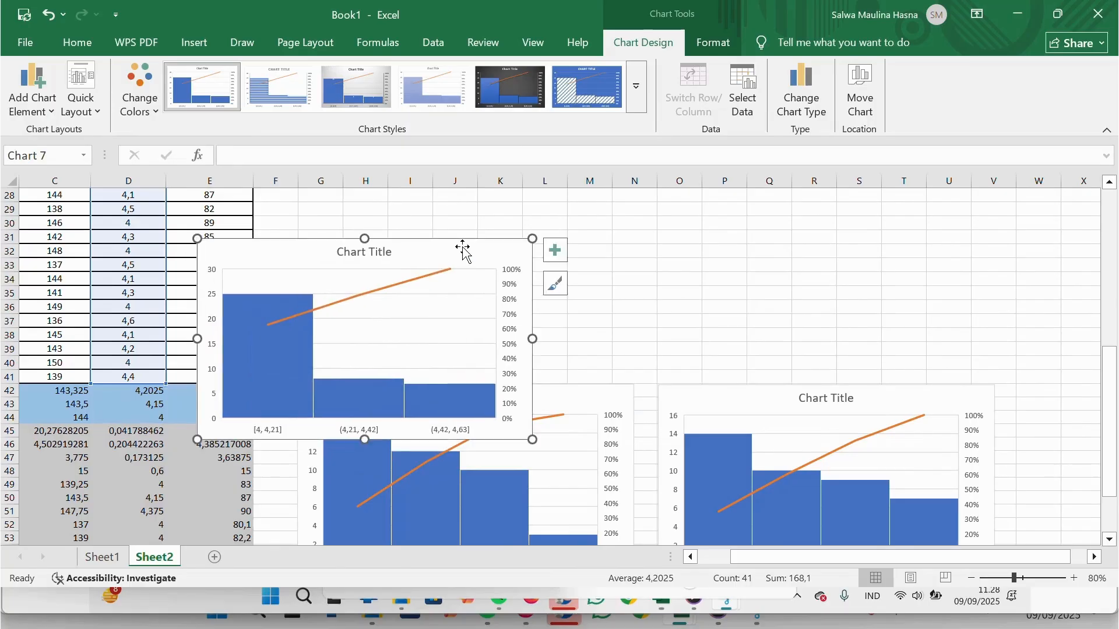
pyautogui.scroll(-2, 662, 332)
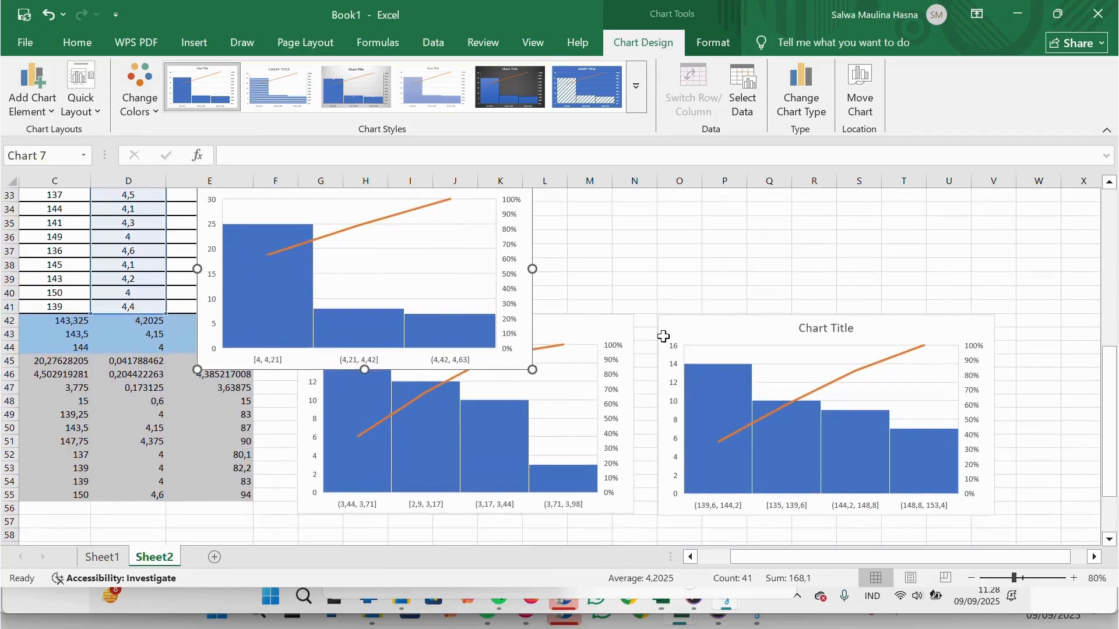
pyautogui.click(440, 295)
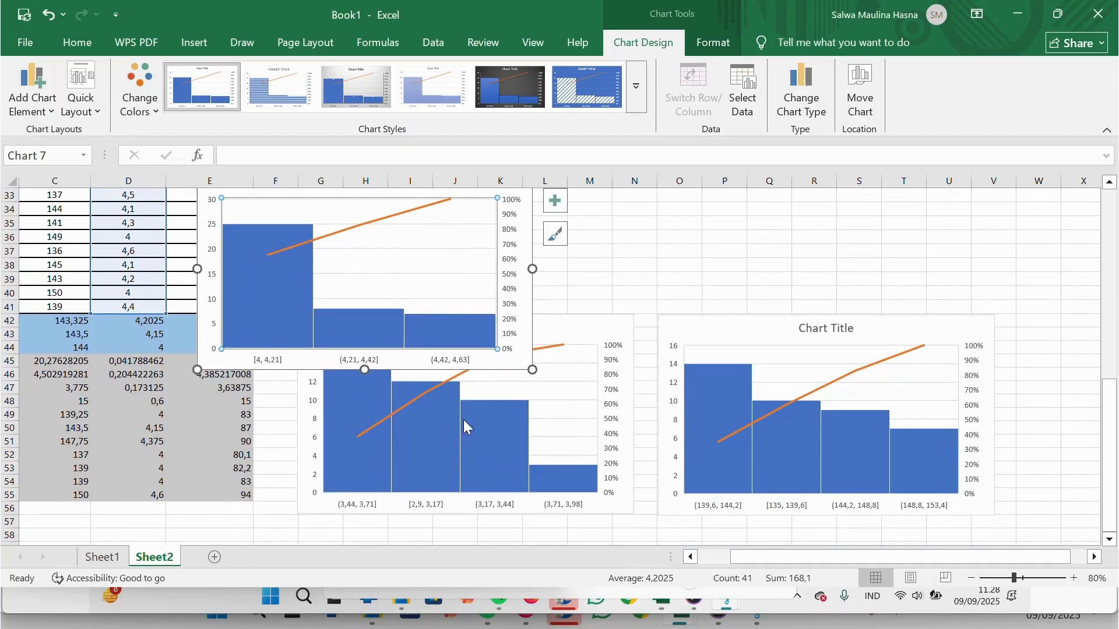
pyautogui.doubleClick(316, 291)
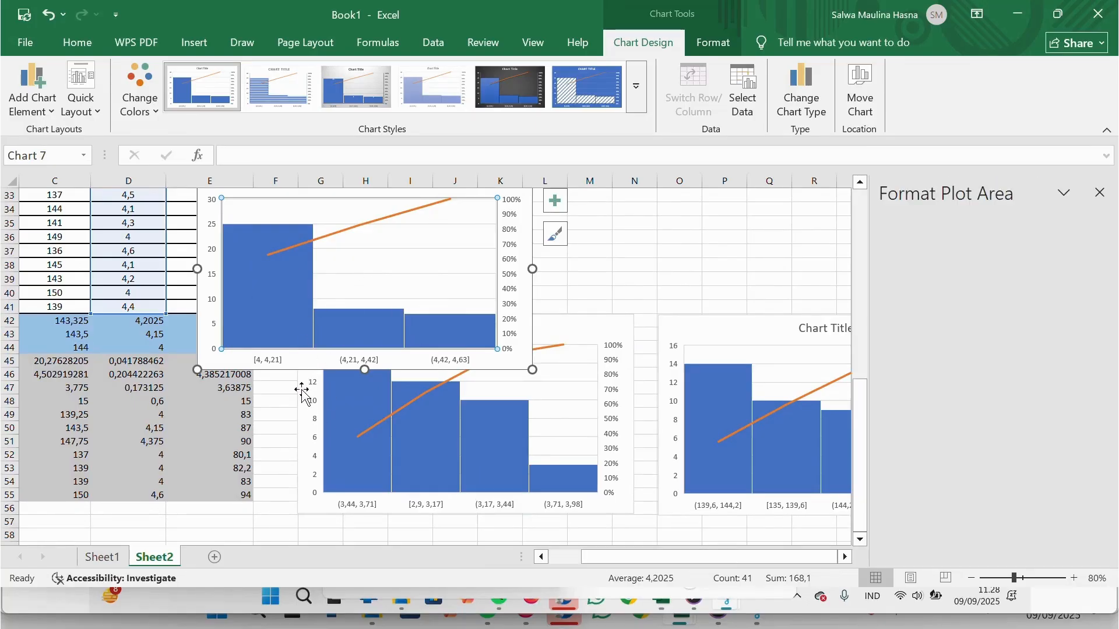
pyautogui.click(298, 357)
pyautogui.moveTo(293, 410); pyautogui.dragTo(309, 590)
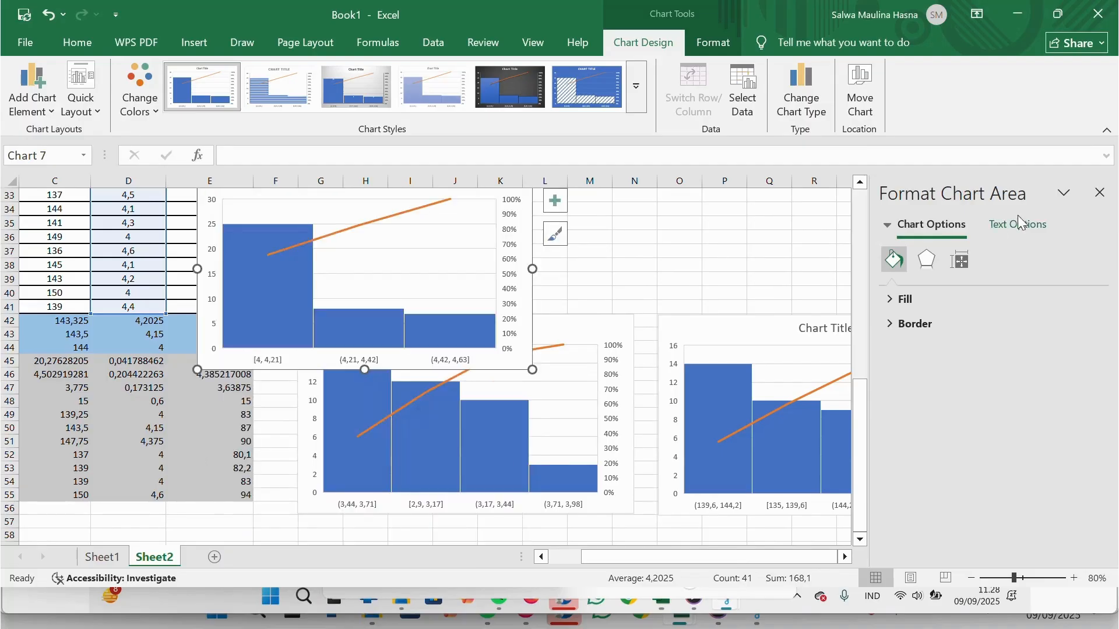
pyautogui.click(1099, 192)
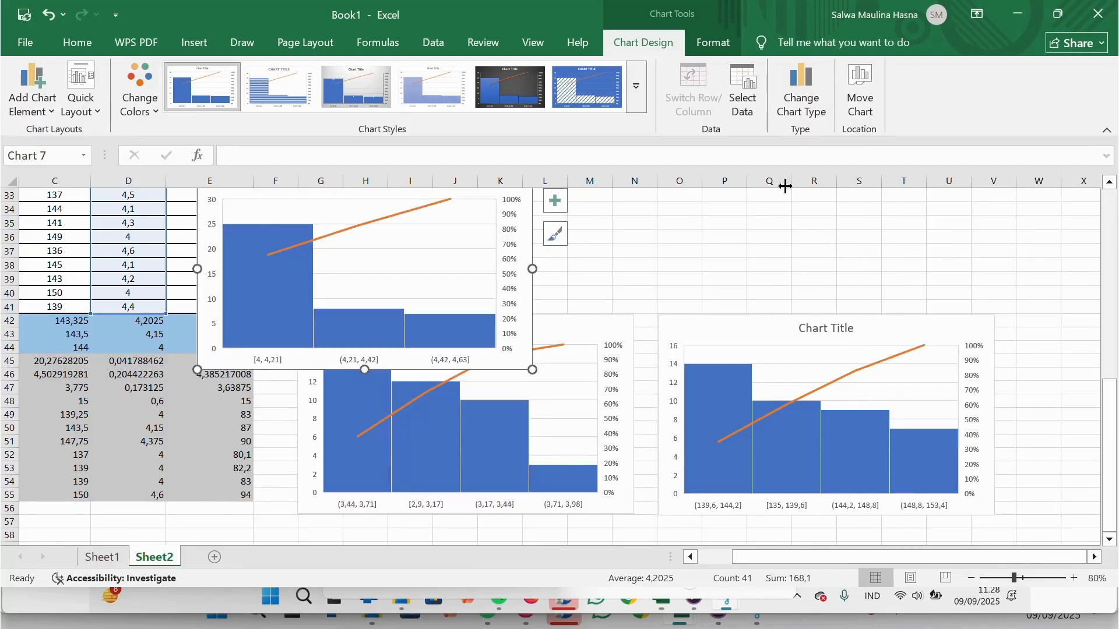
pyautogui.click(438, 285)
pyautogui.click(726, 291)
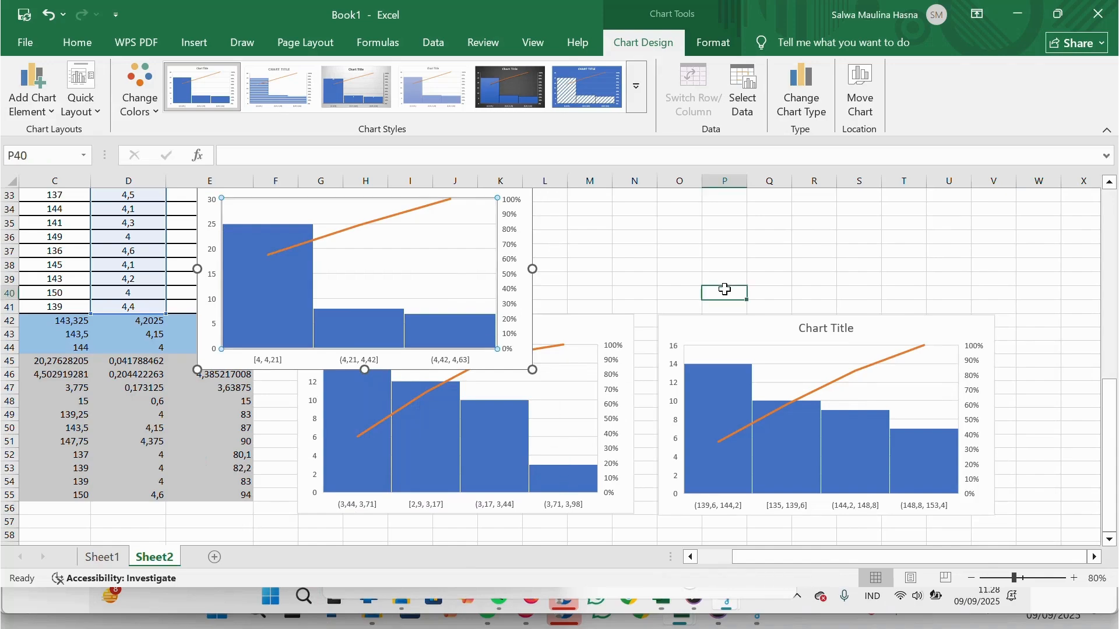
pyautogui.click(463, 263)
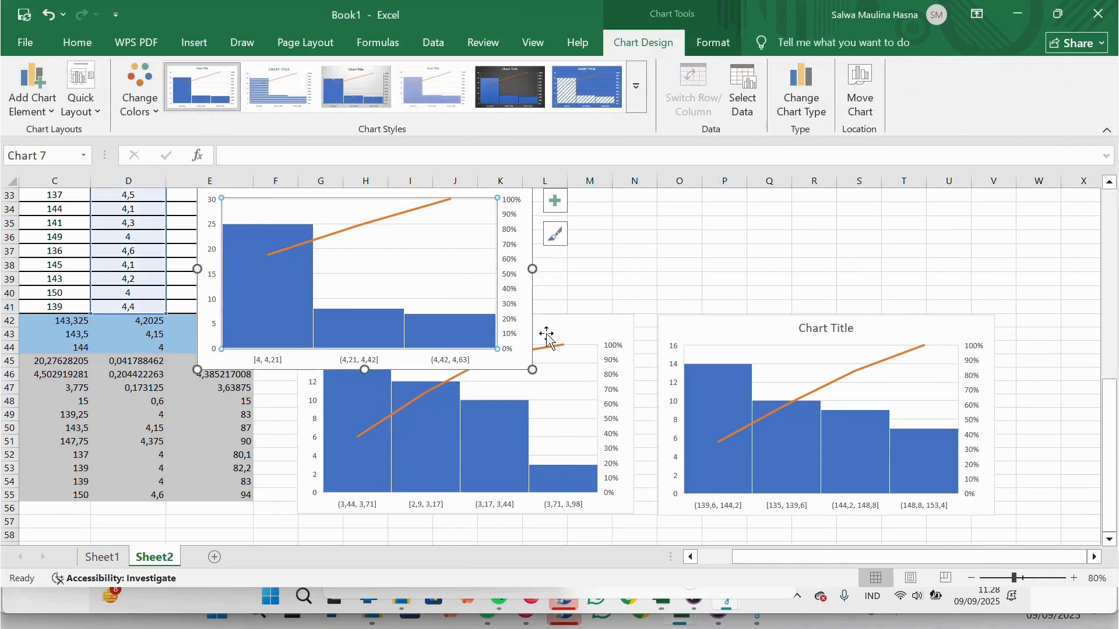
# Step: Move the Masa Studi chart directly below the IPK chart, with its upper-left corner around G59
pyautogui.scroll(3, 545, 332)
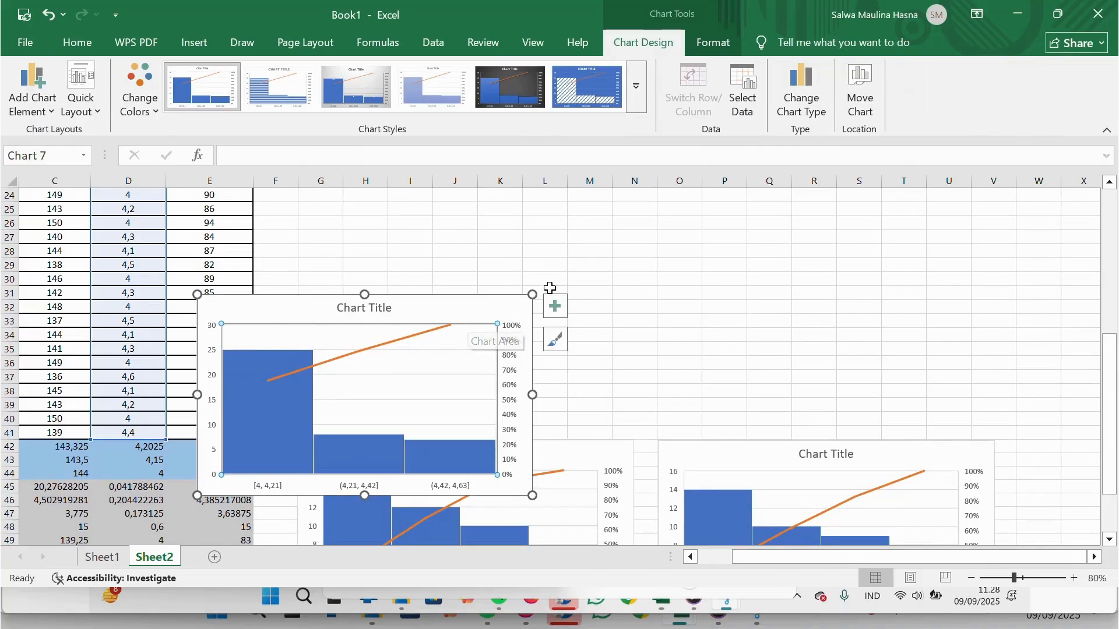
pyautogui.moveTo(532, 333); pyautogui.dragTo(398, 552)
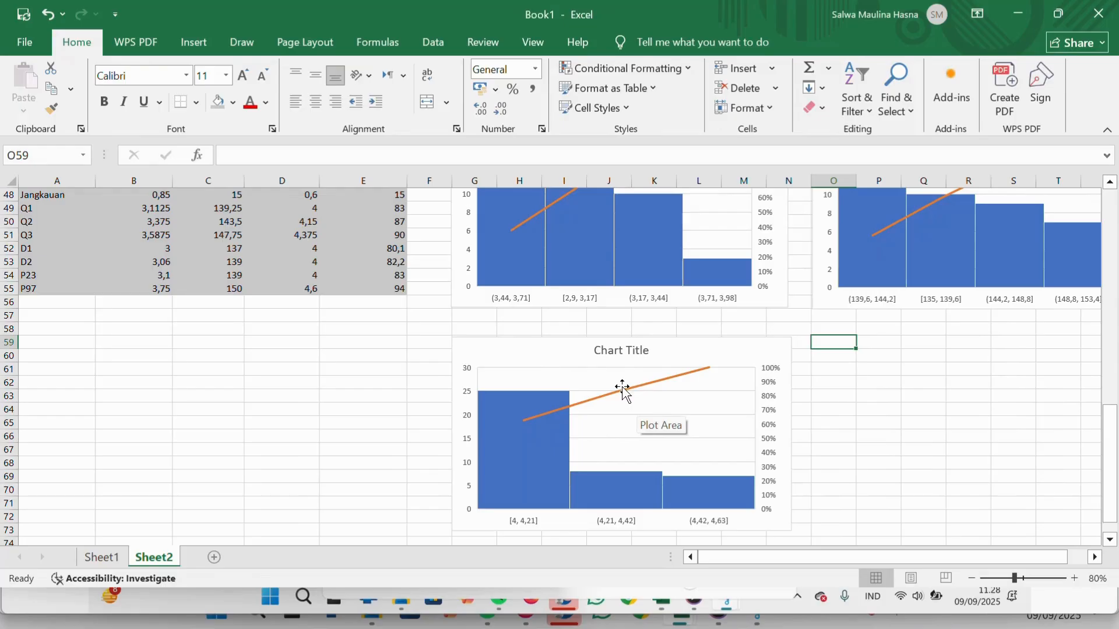
# Step: Insert a Pareto chart of the Kehadiran data in E1:E41 and place it below the SKS Lulus chart, beside the Masa Studi chart
pyautogui.scroll(14, 500, 294)
pyautogui.scroll(3, 500, 294)
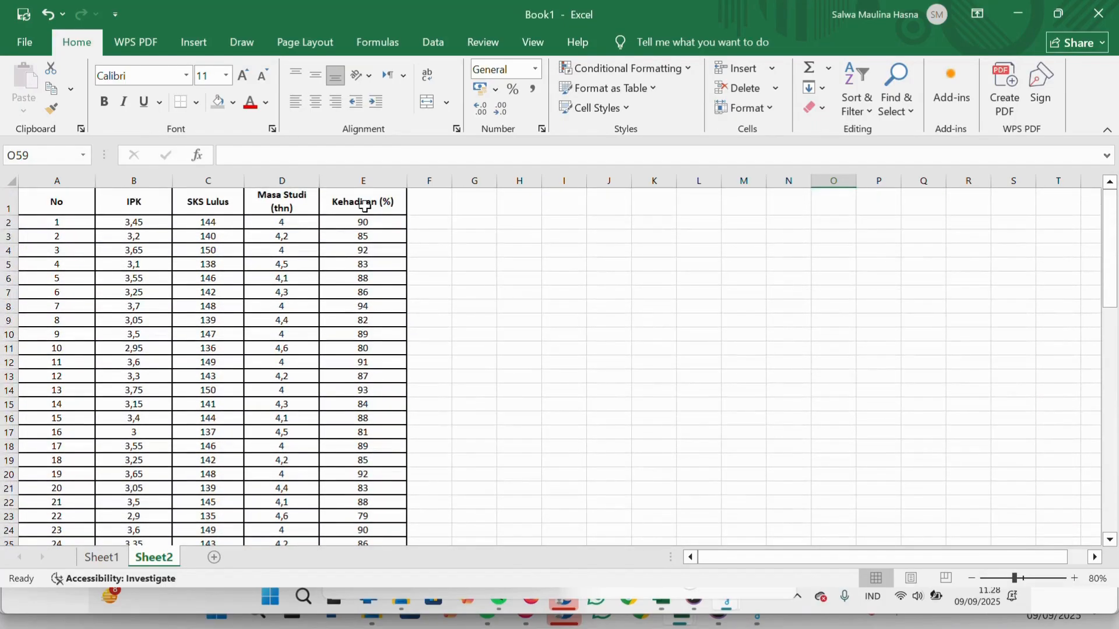
pyautogui.click(359, 203)
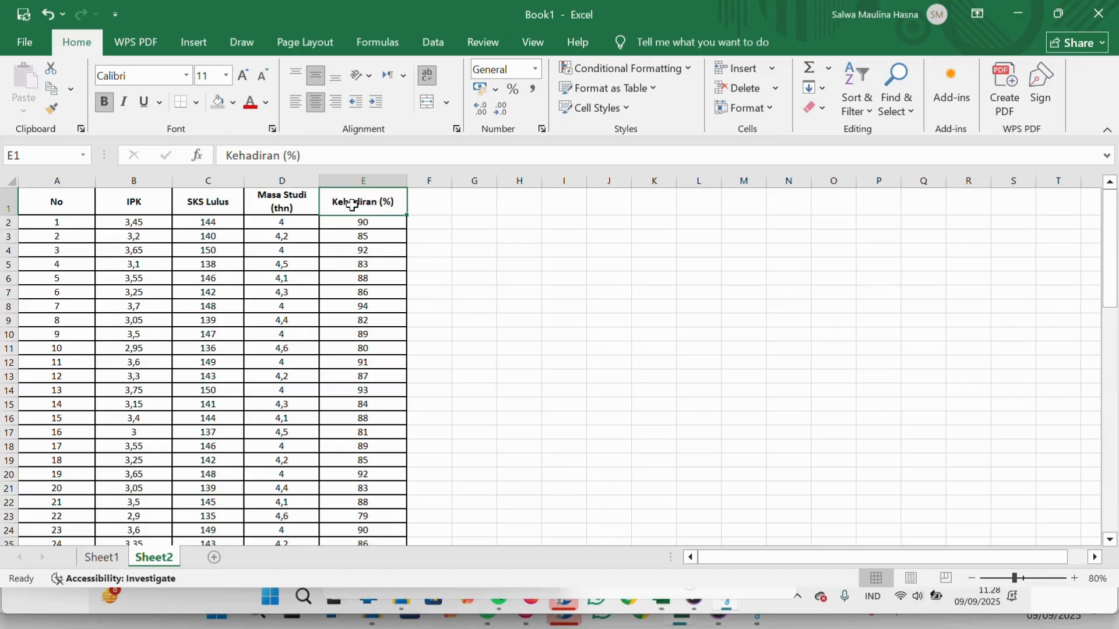
pyautogui.moveTo(337, 201); pyautogui.dragTo(375, 391)
pyautogui.click(194, 43)
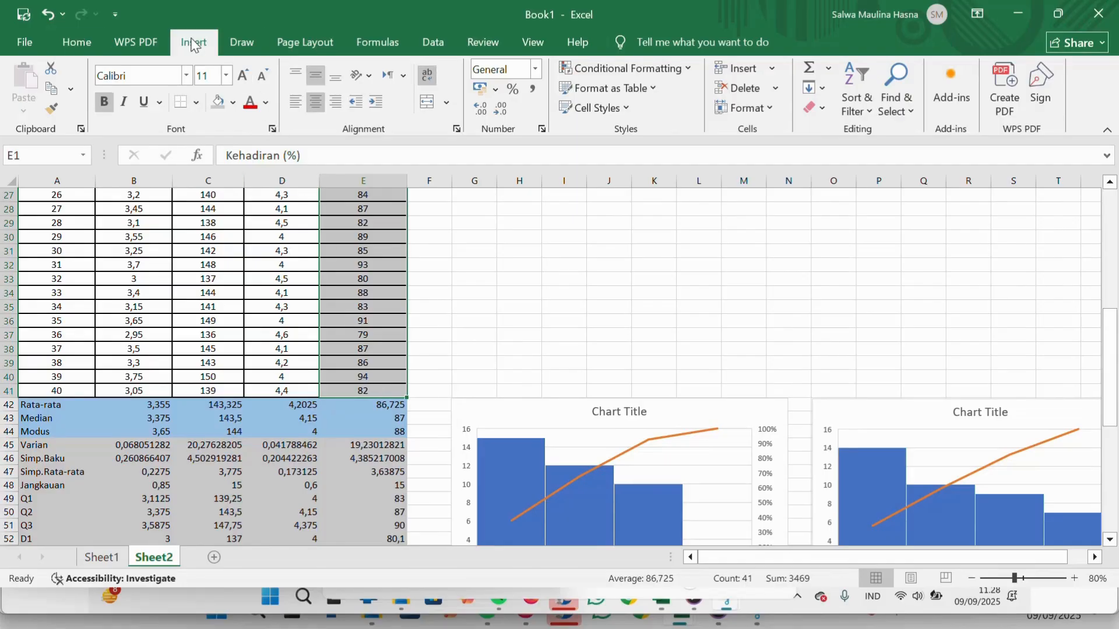
pyautogui.click(535, 87)
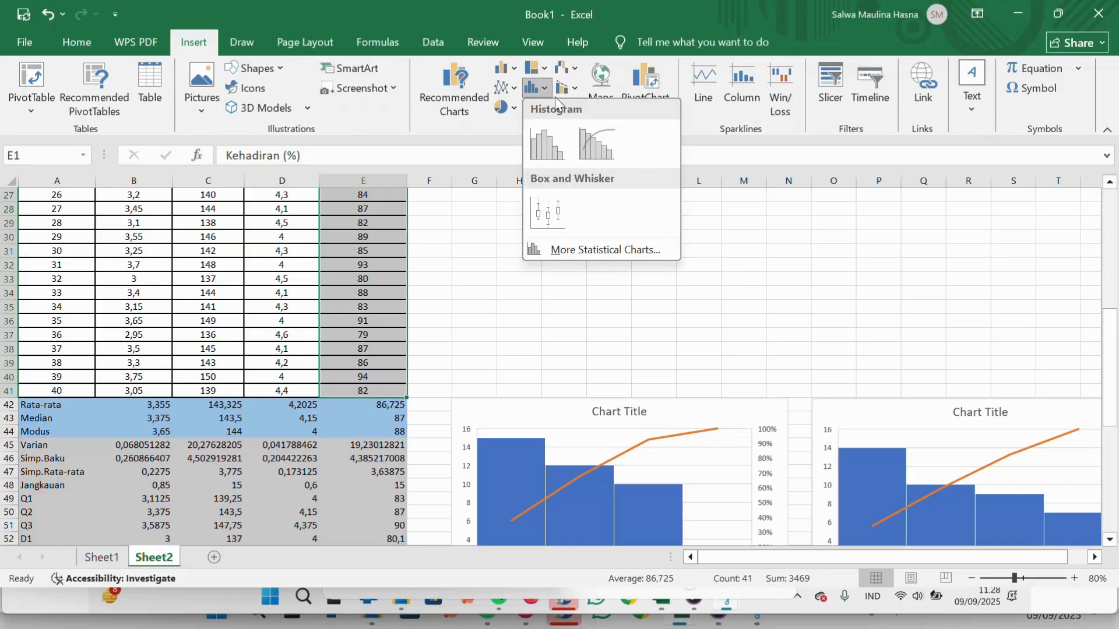
pyautogui.click(589, 127)
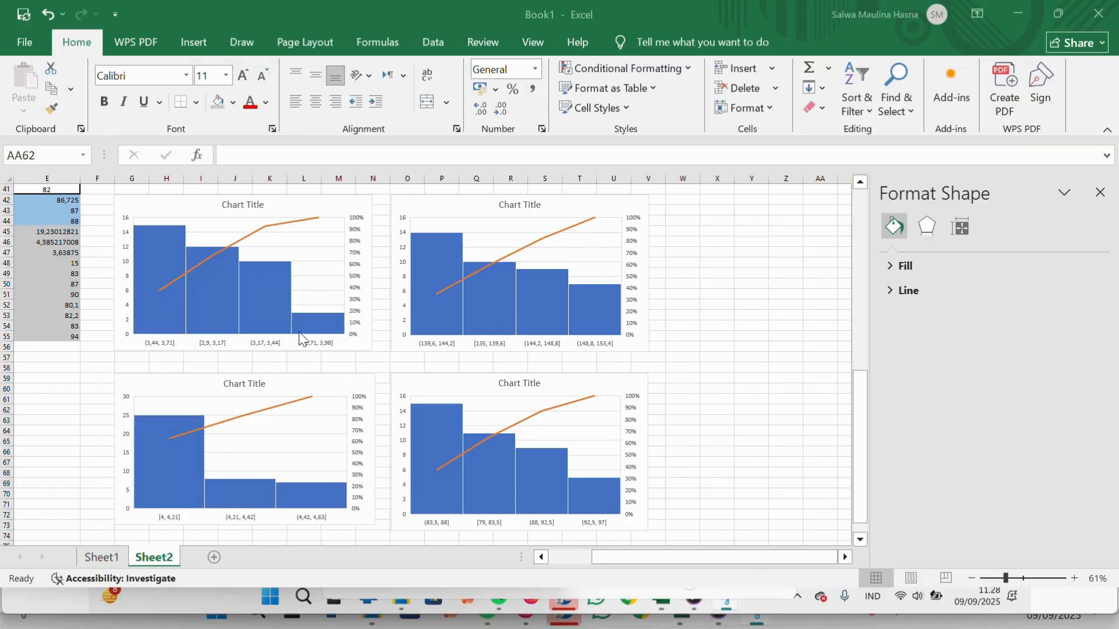
# Step: Examine the bars of the IPK, SKS Lulus, Masa Studi and Kehadiran Pareto charts one after another
pyautogui.click(210, 312)
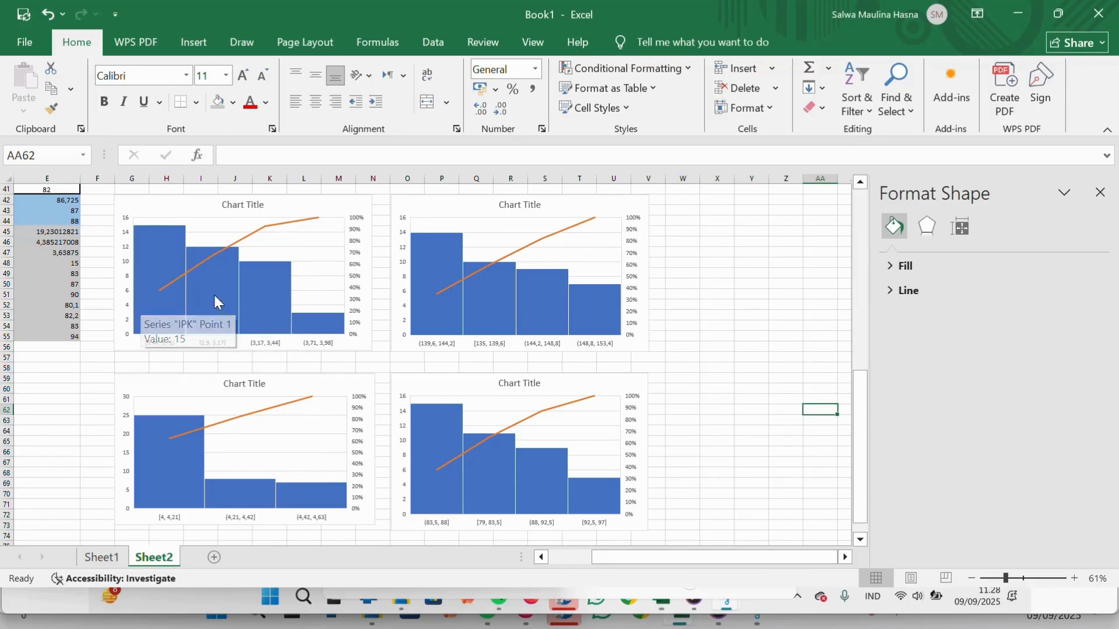
pyautogui.click(436, 307)
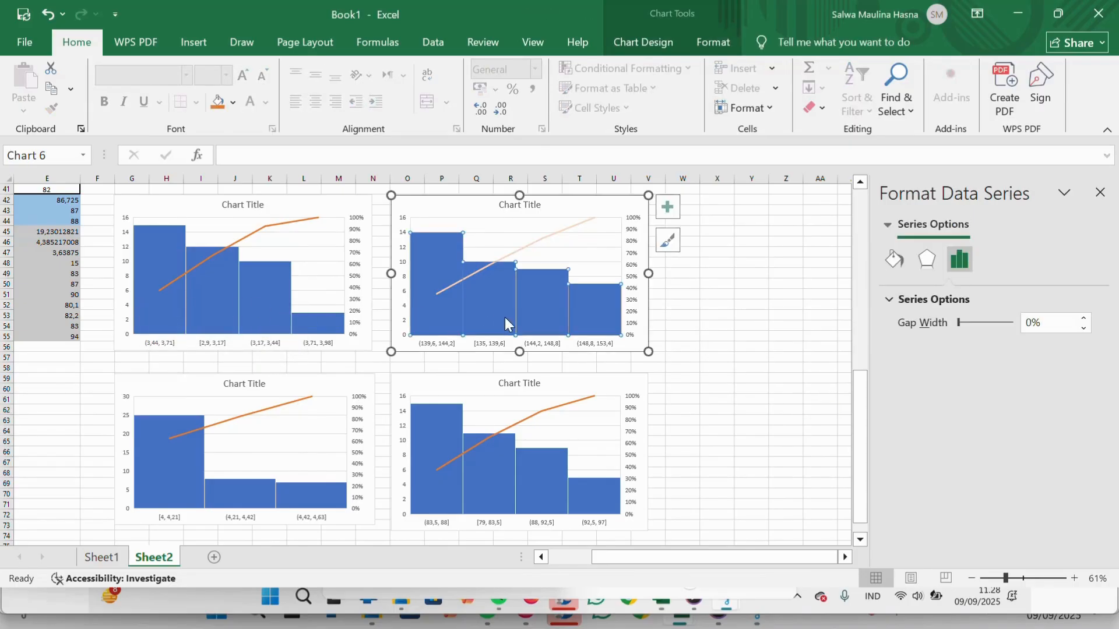
pyautogui.click(438, 324)
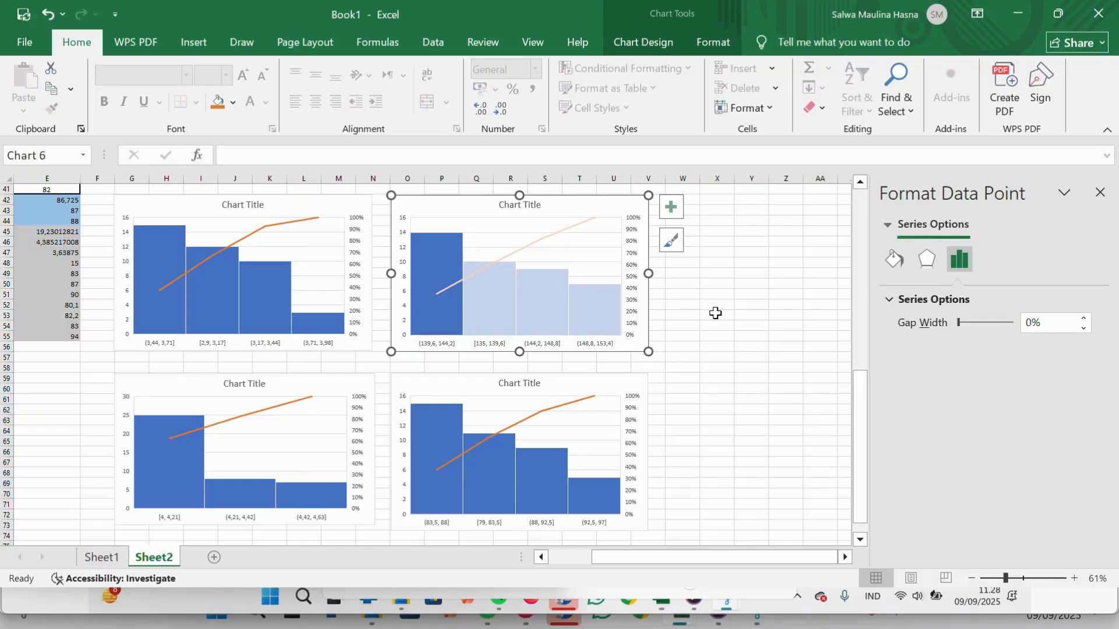
pyautogui.click(715, 313)
pyautogui.click(455, 313)
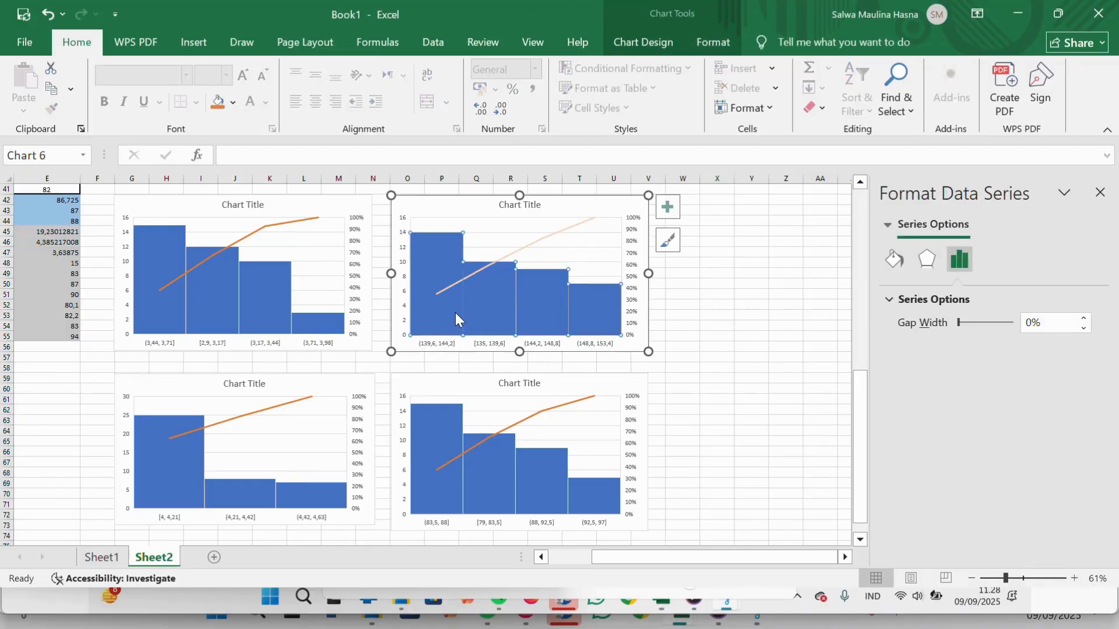
pyautogui.click(757, 295)
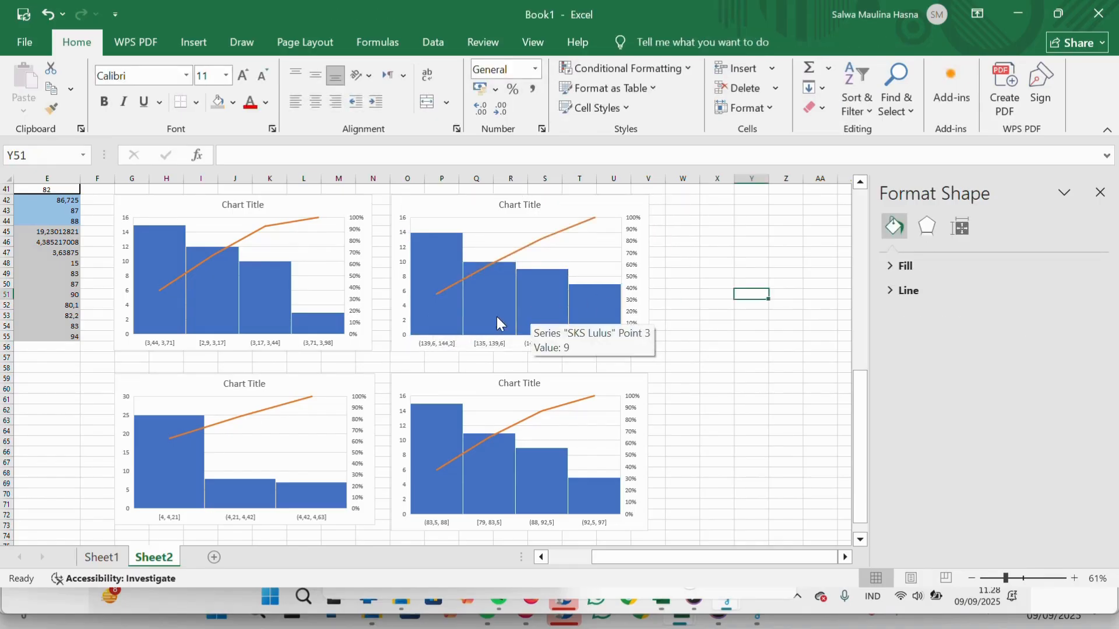
pyautogui.click(171, 475)
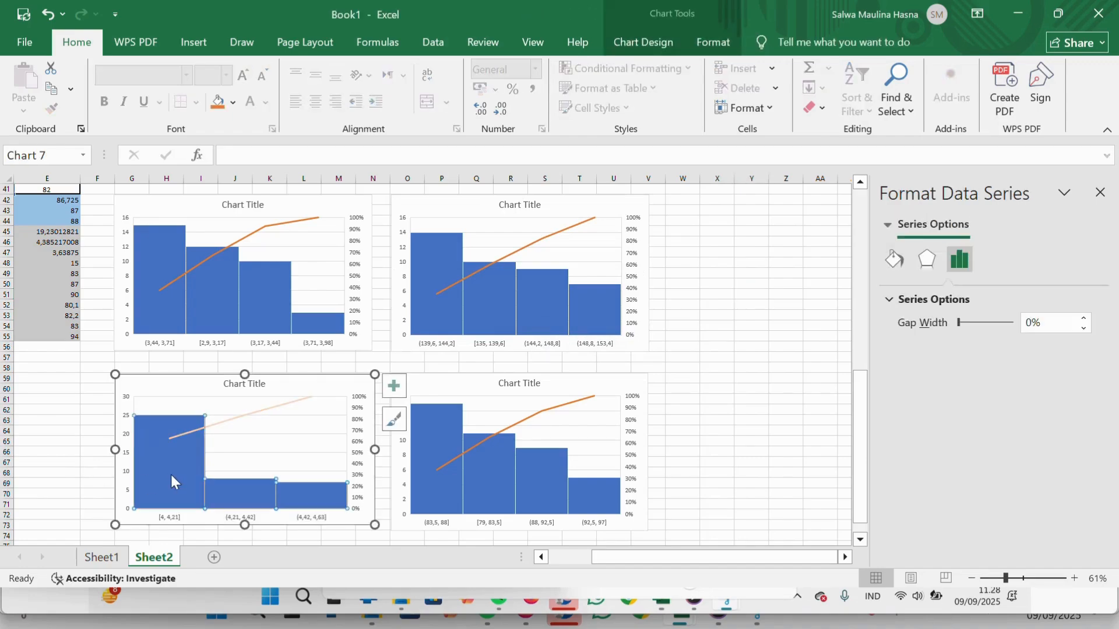
pyautogui.click(435, 495)
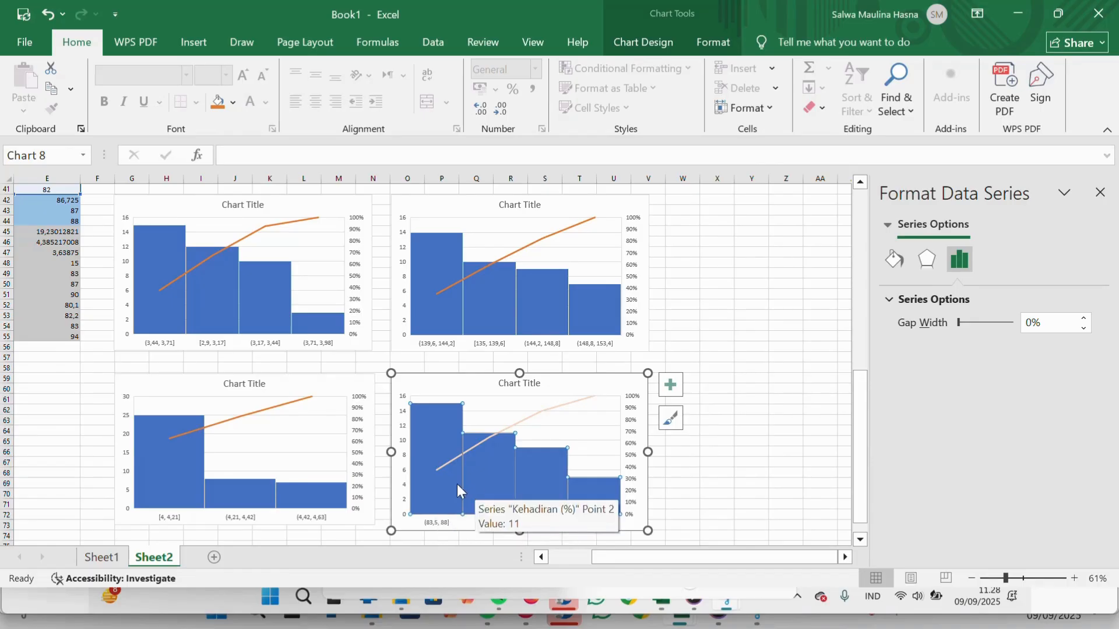
pyautogui.click(772, 430)
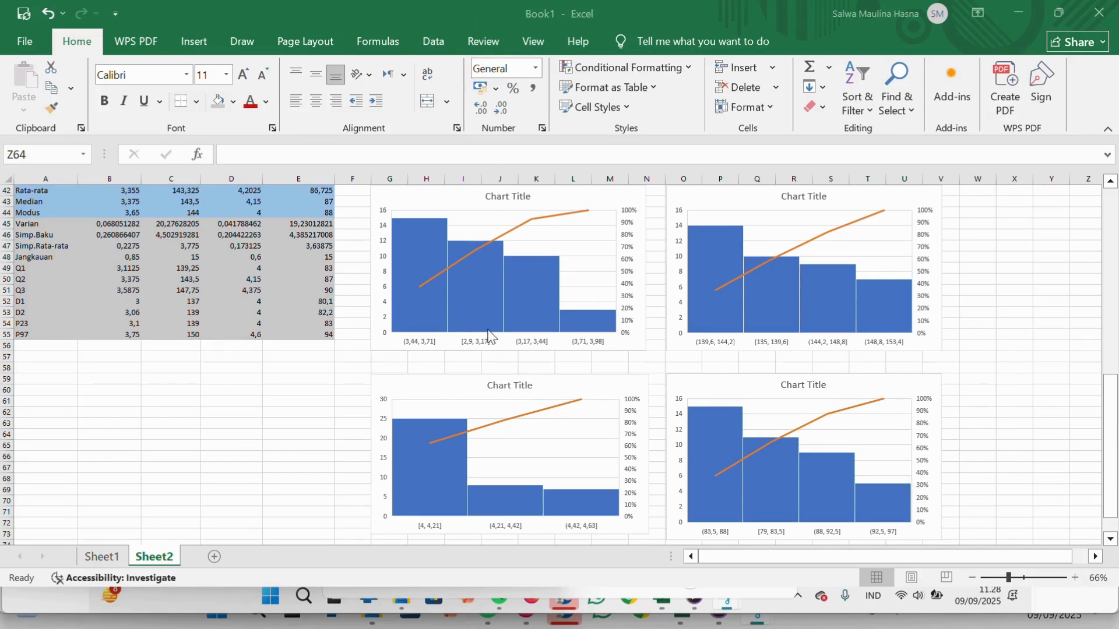
# Step: Review the statistics in rows 42 to 55 together with the four Pareto charts beside them
pyautogui.scroll(3, 489, 335)
pyautogui.scroll(-4, 488, 335)
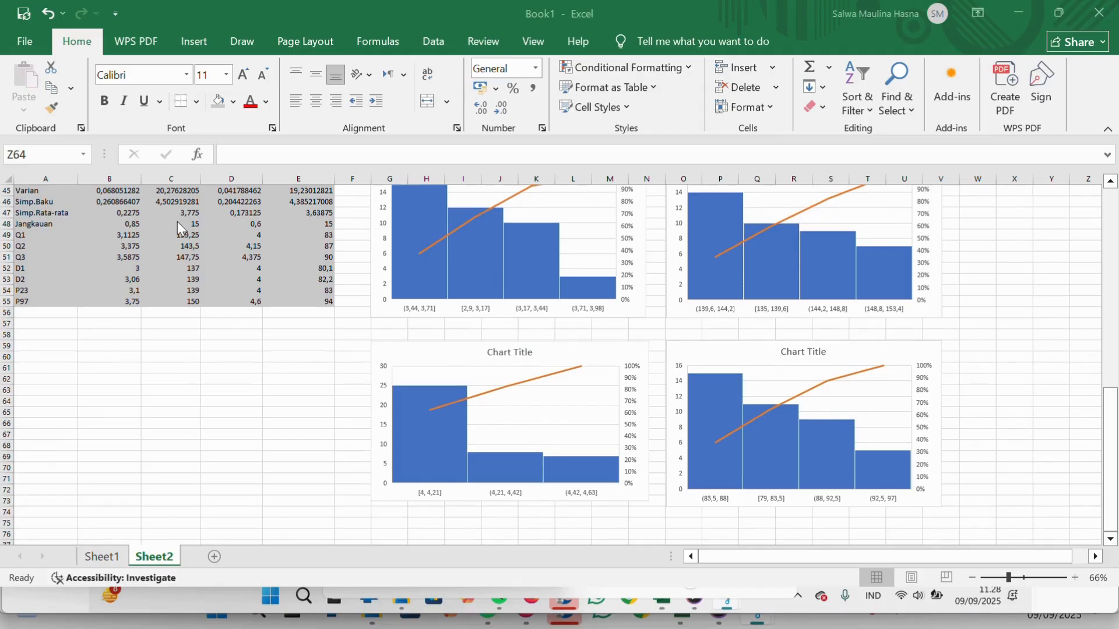
pyautogui.scroll(3, 31, 263)
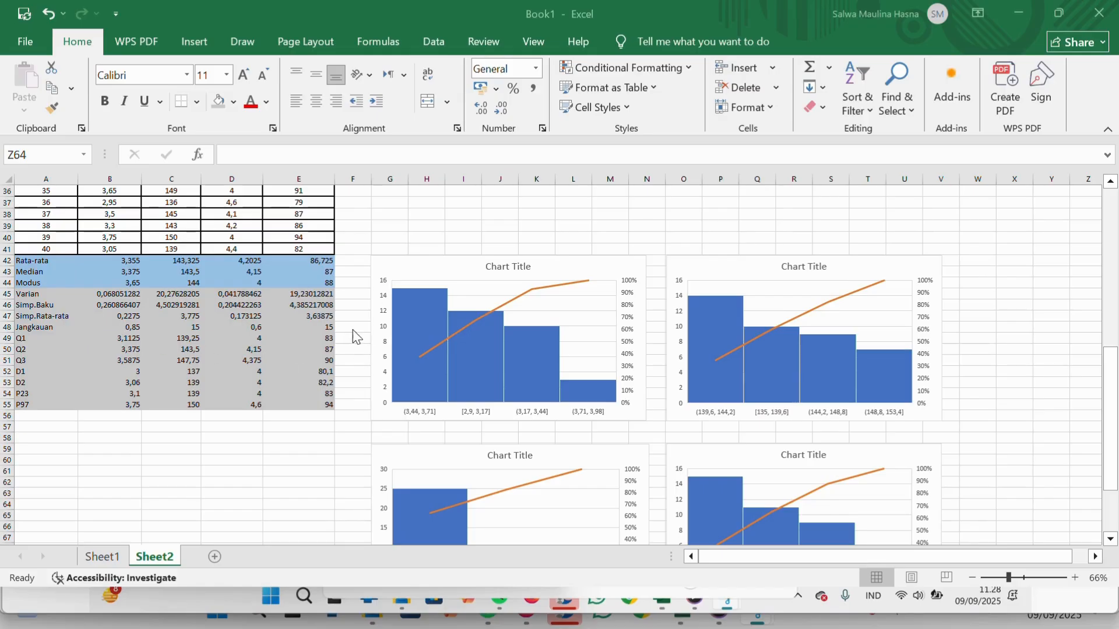
pyautogui.moveTo(418, 362)
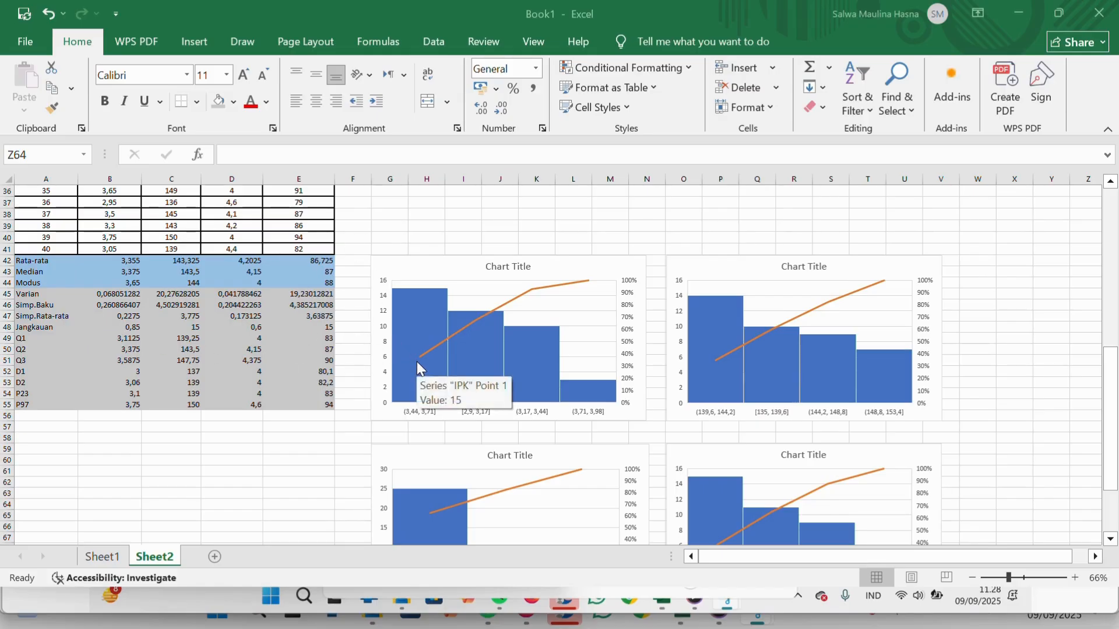
pyautogui.scroll(-1, 418, 361)
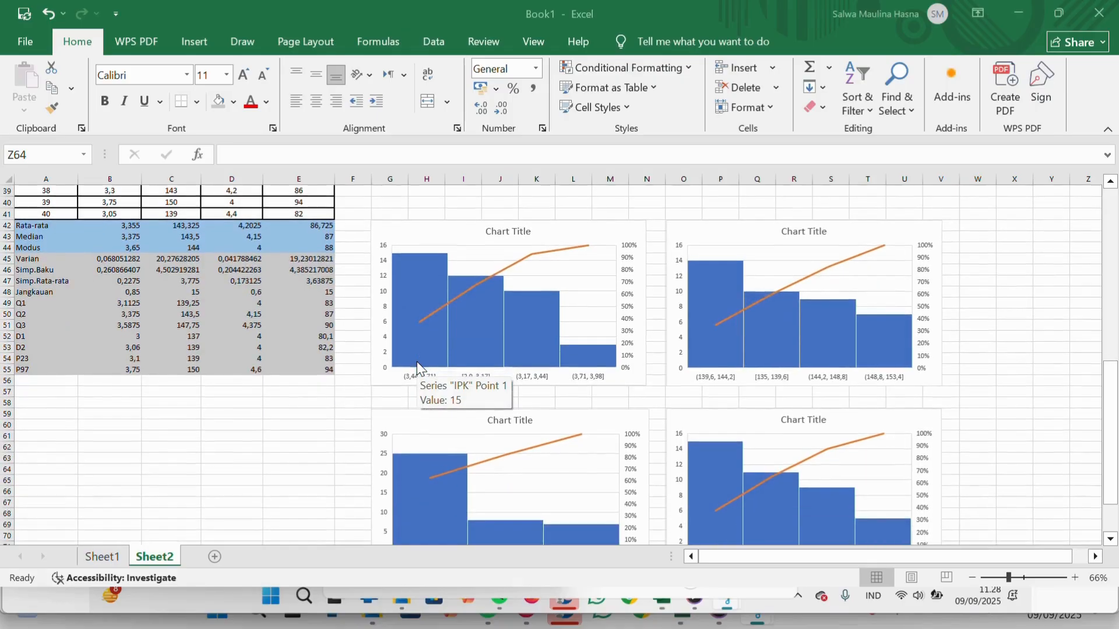
pyautogui.scroll(-1, 417, 361)
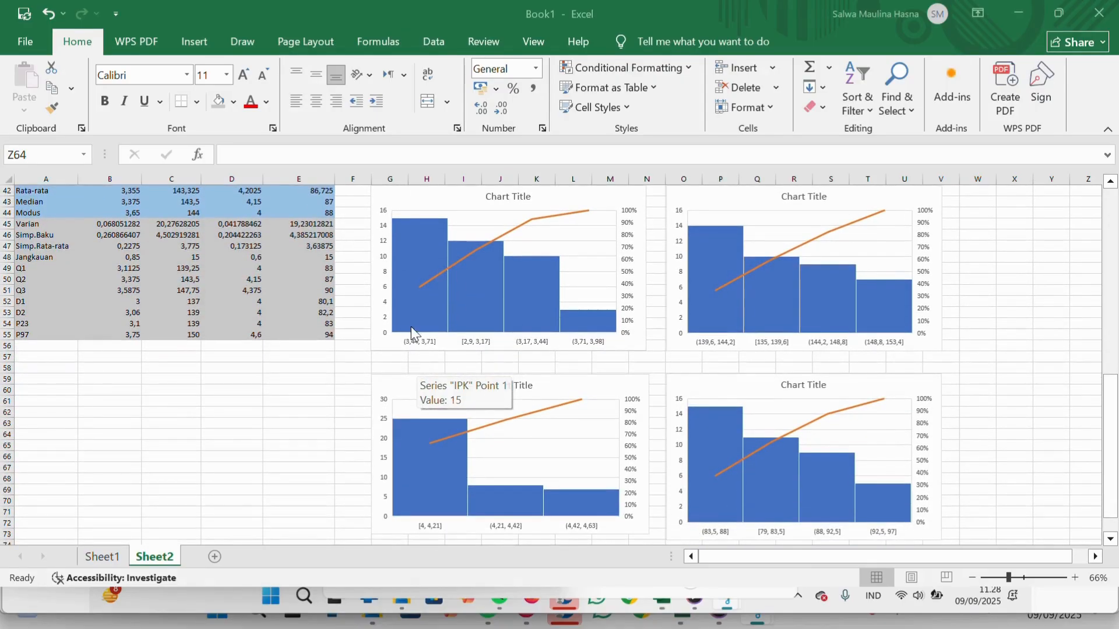